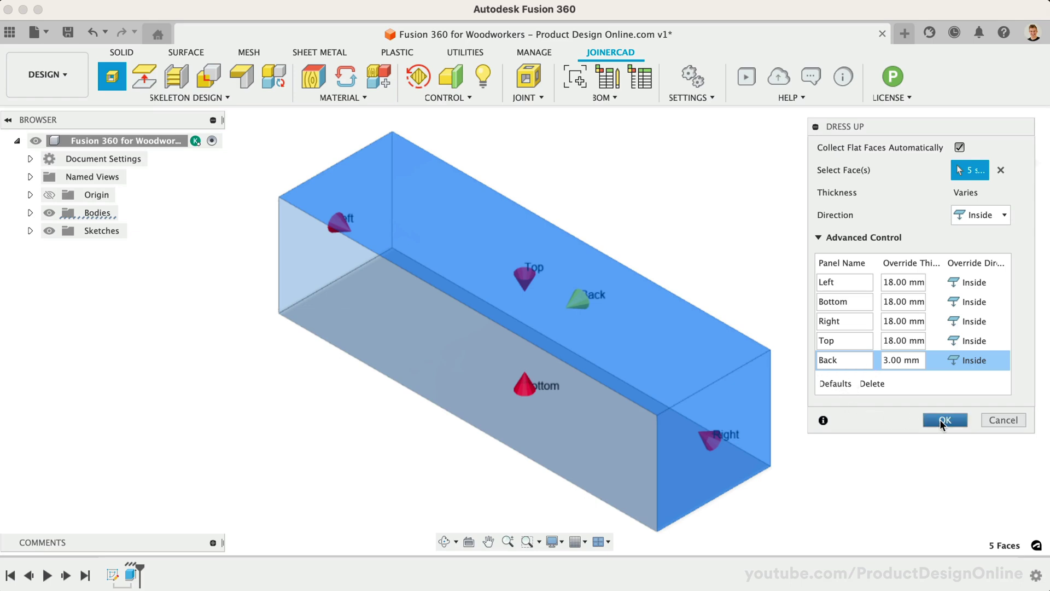
# Step: Build the 18 mm panels with a 3 mm back and add the cabinet dividers
pyautogui.click(941, 419)
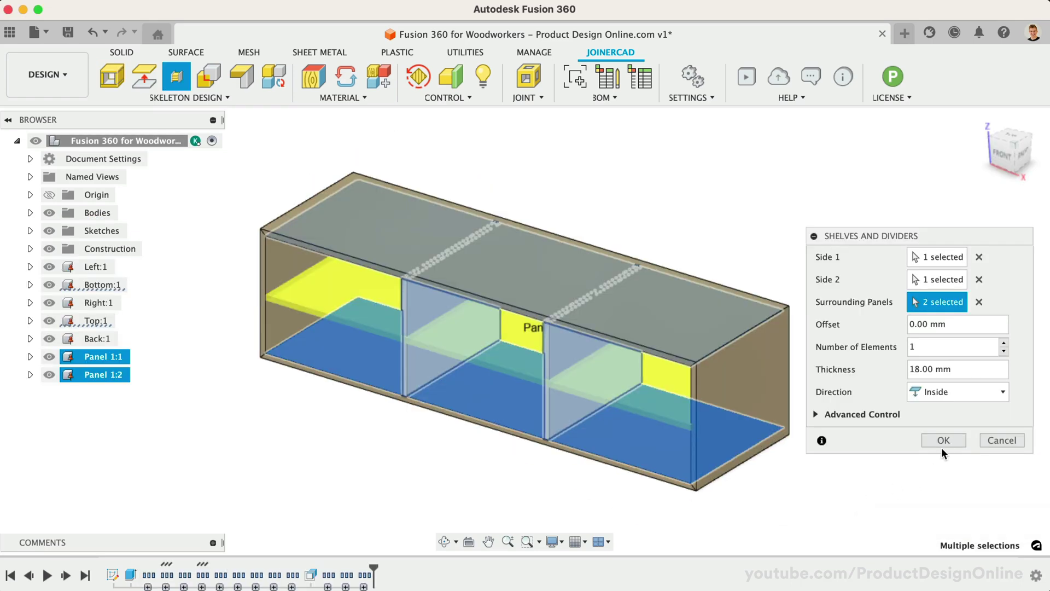
pyautogui.click(937, 438)
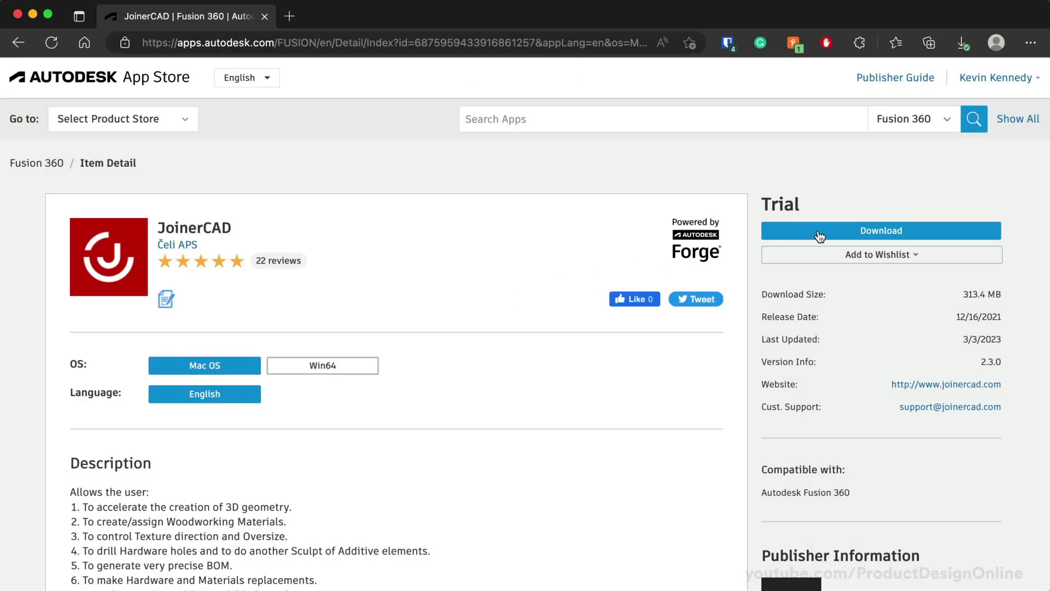
# Step: Download the JoinerCAD Mac OS trial and show the JOINERCAD toolset in Fusion 360
pyautogui.click(819, 236)
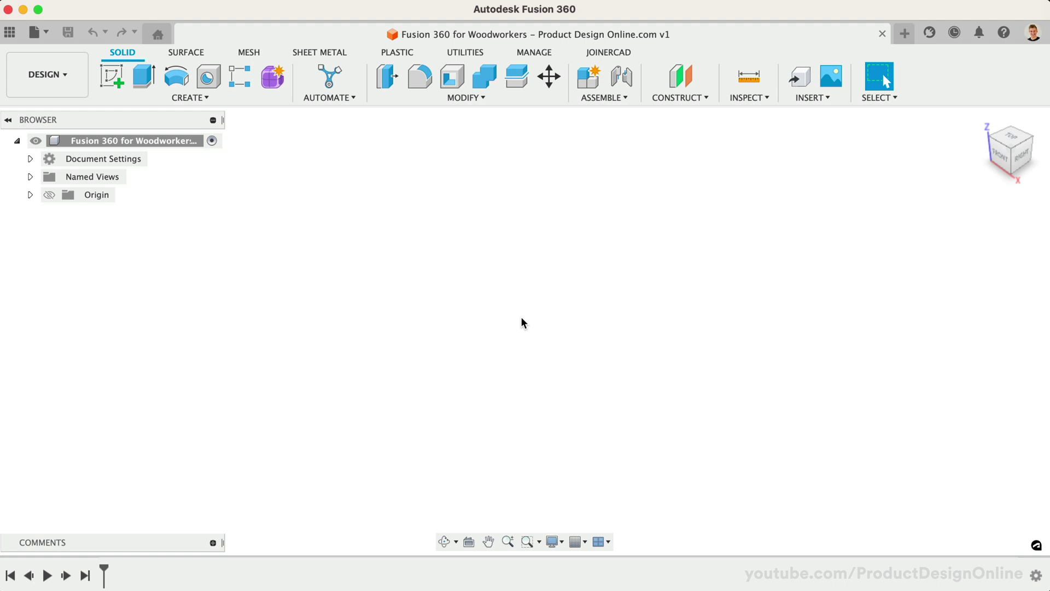
pyautogui.click(608, 53)
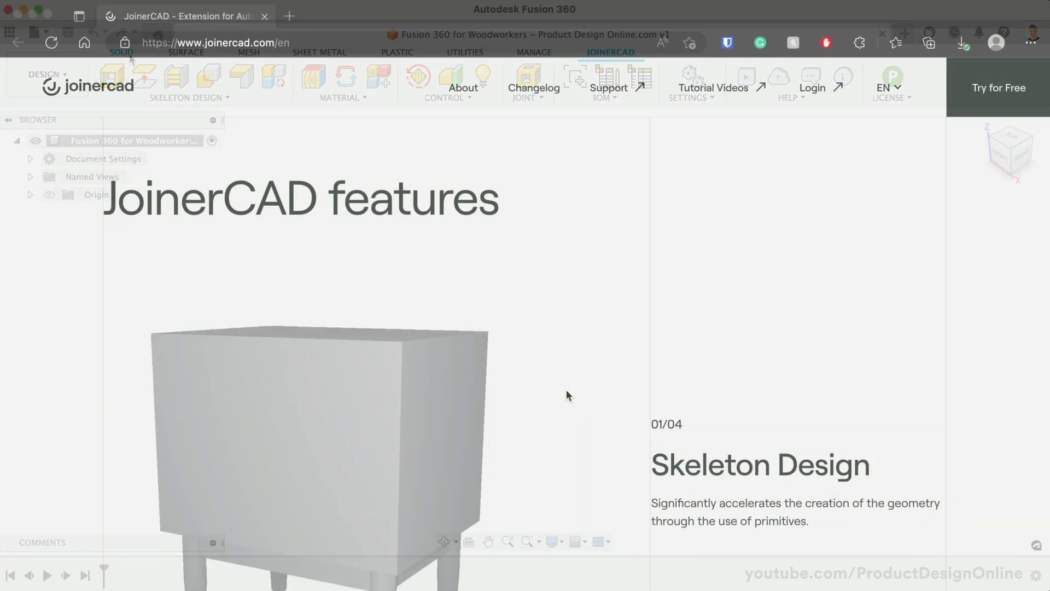
# Step: Scroll through the joinercad.com features down to the Basic versus Pro comparison table
pyautogui.scroll(-5, 566, 390)
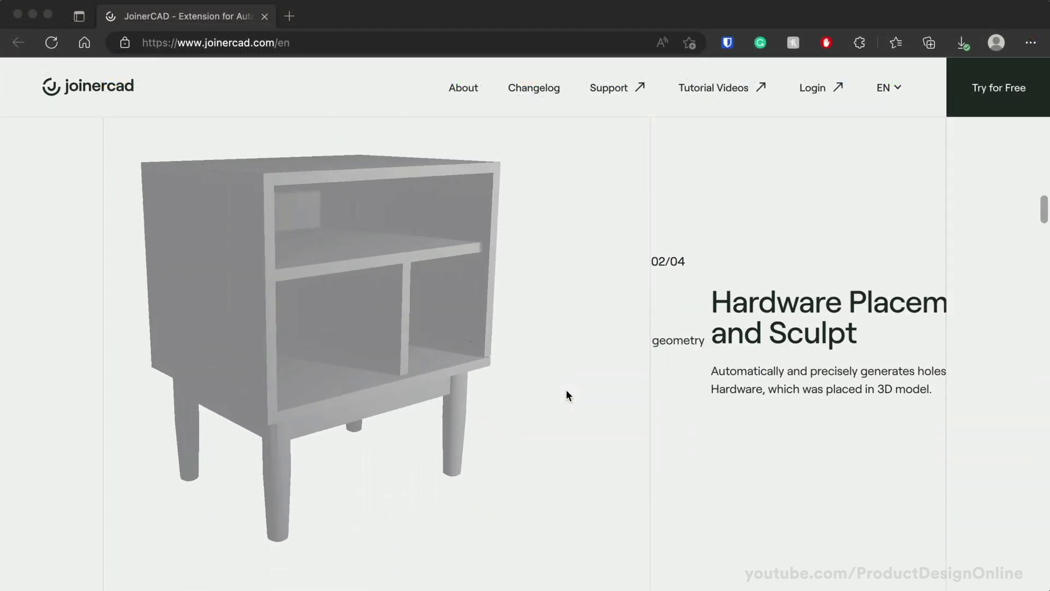
pyautogui.scroll(-5, 566, 395)
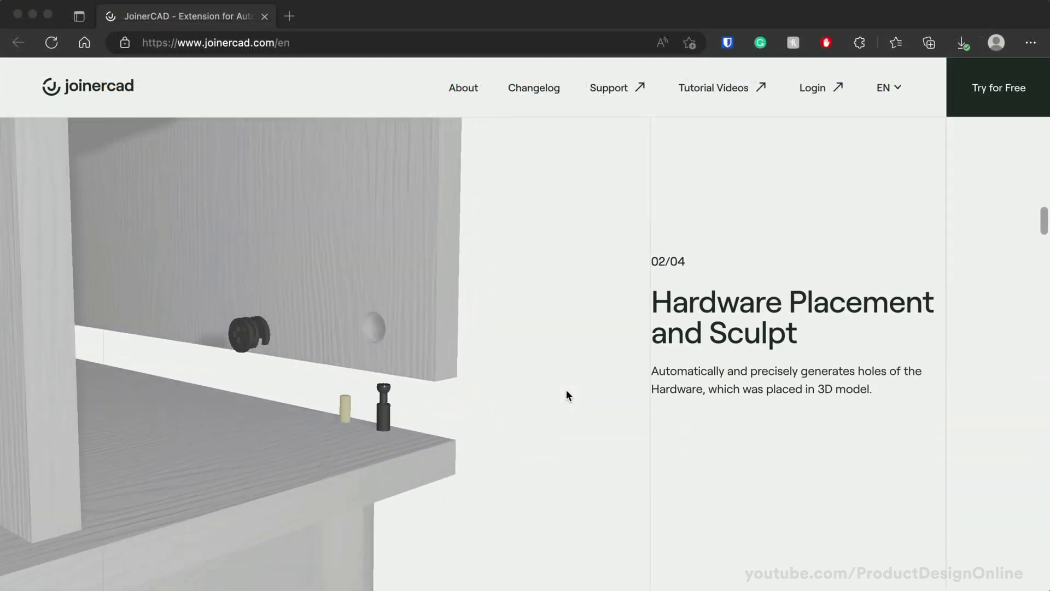
pyautogui.scroll(-3, 566, 390)
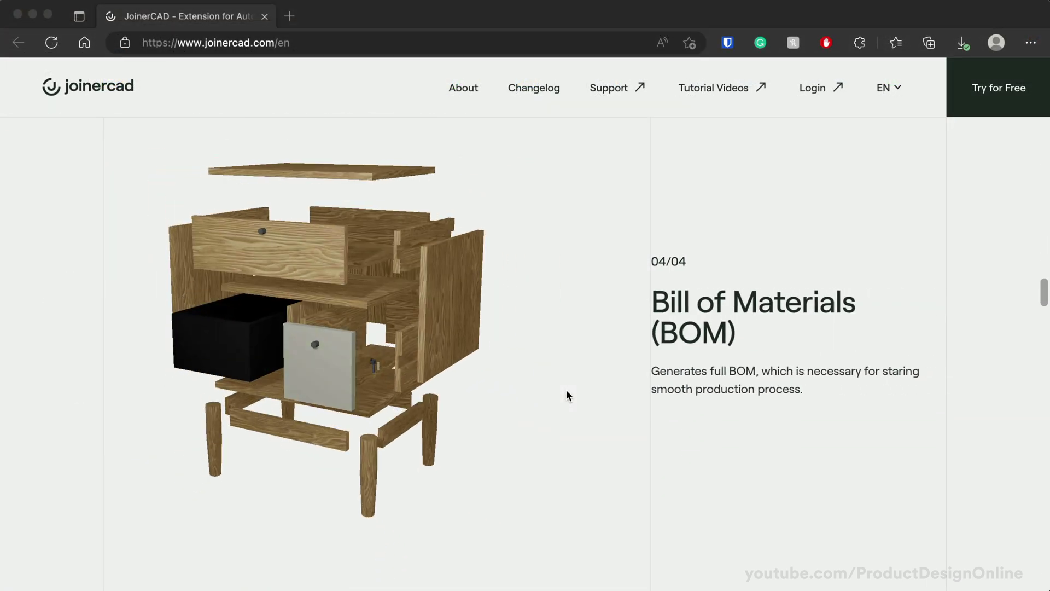
pyautogui.scroll(-5, 566, 390)
pyautogui.scroll(-10, 566, 395)
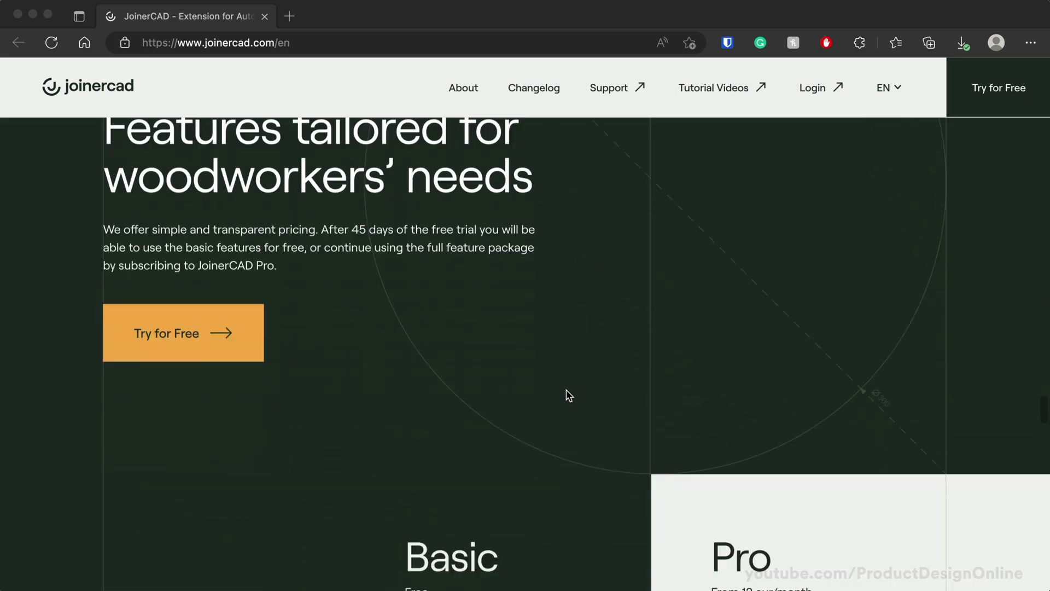
pyautogui.scroll(-2, 569, 395)
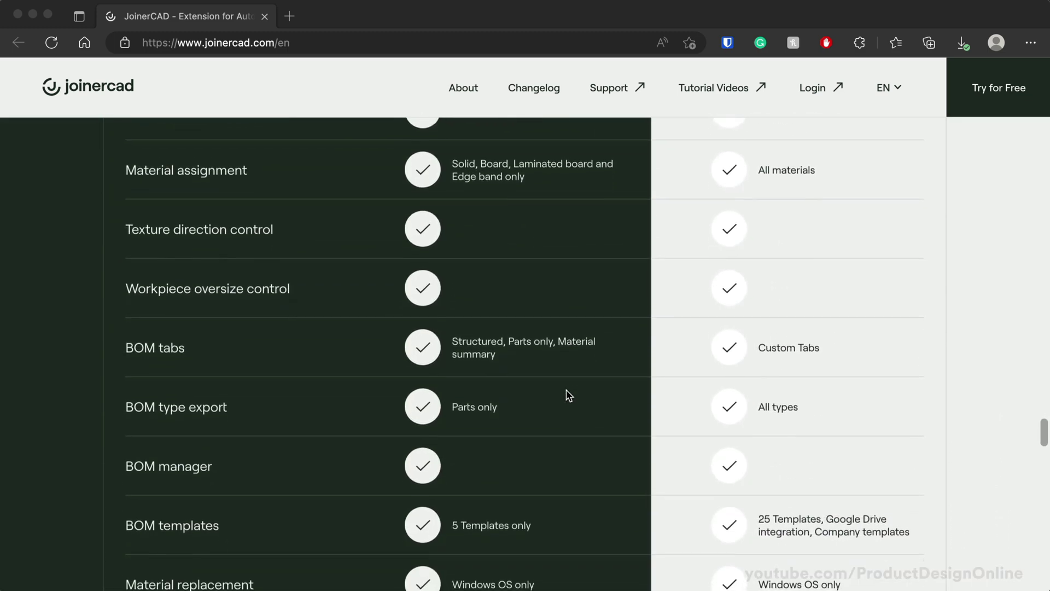
pyautogui.scroll(-5, 569, 395)
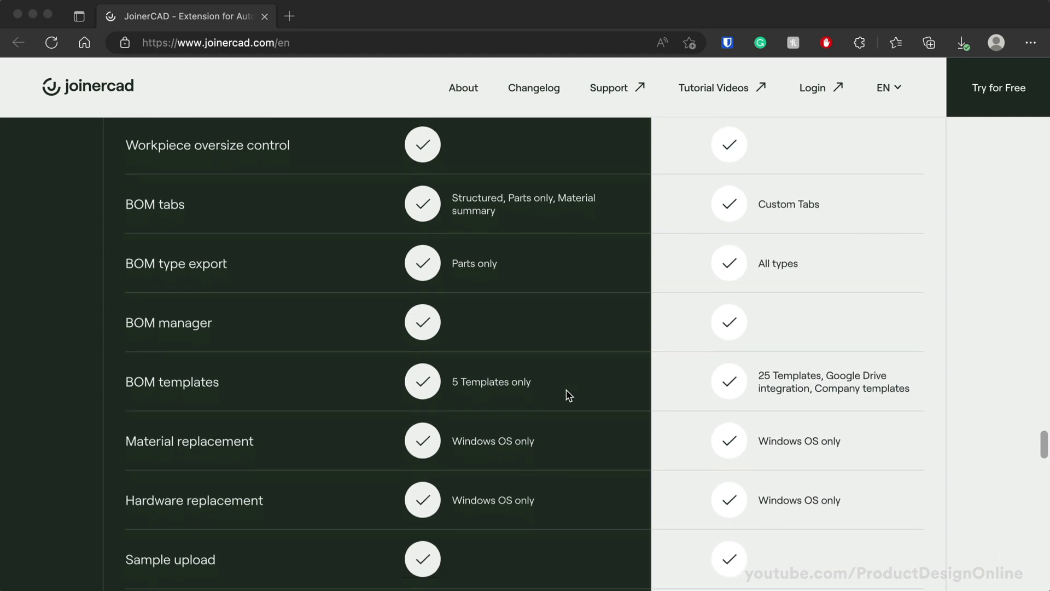
pyautogui.scroll(-6, 568, 394)
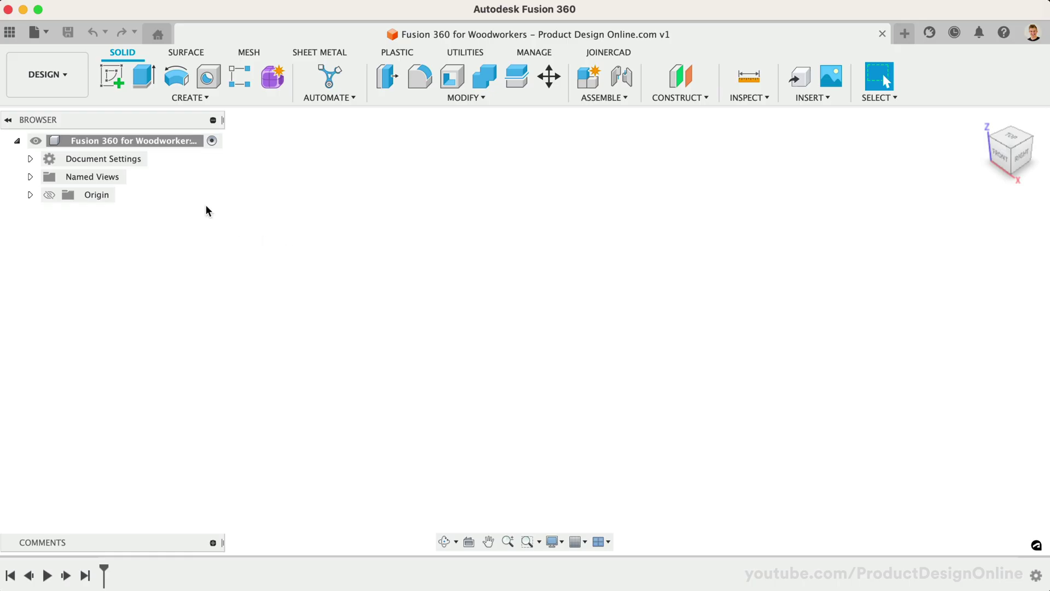
# Step: Start a sketch on the front XZ origin plane and zoom the sketch grid
pyautogui.click(111, 77)
pyautogui.click(534, 299)
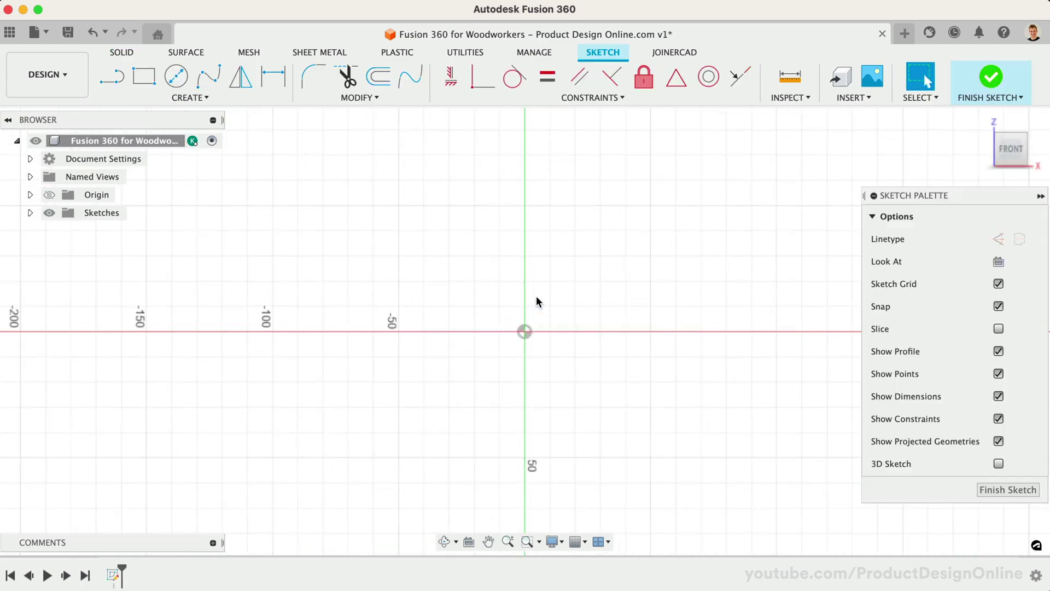
pyautogui.scroll(3, 537, 301)
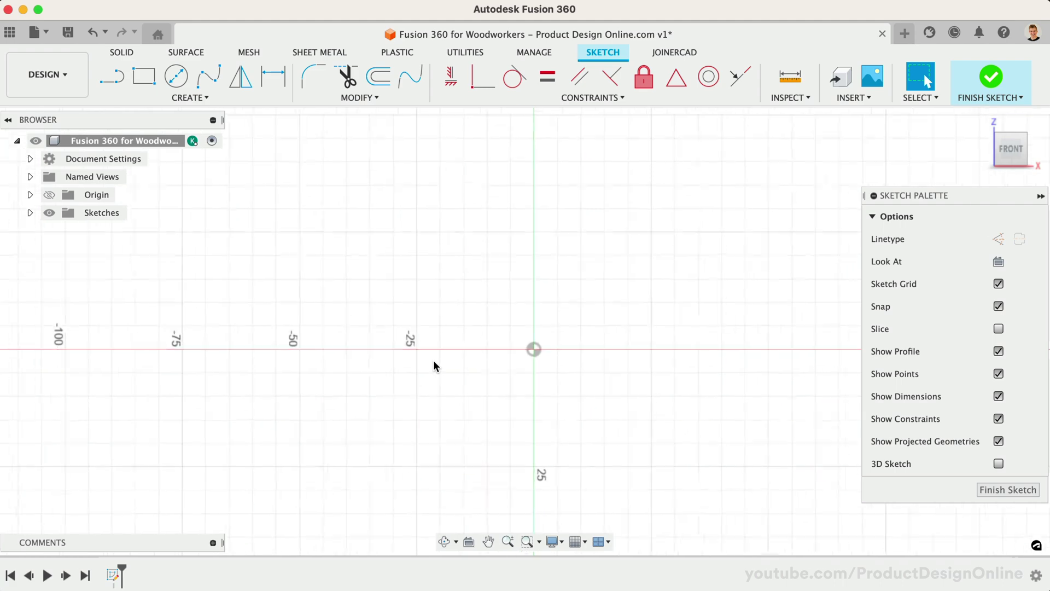
pyautogui.scroll(-2, 434, 360)
pyautogui.scroll(1, 663, 380)
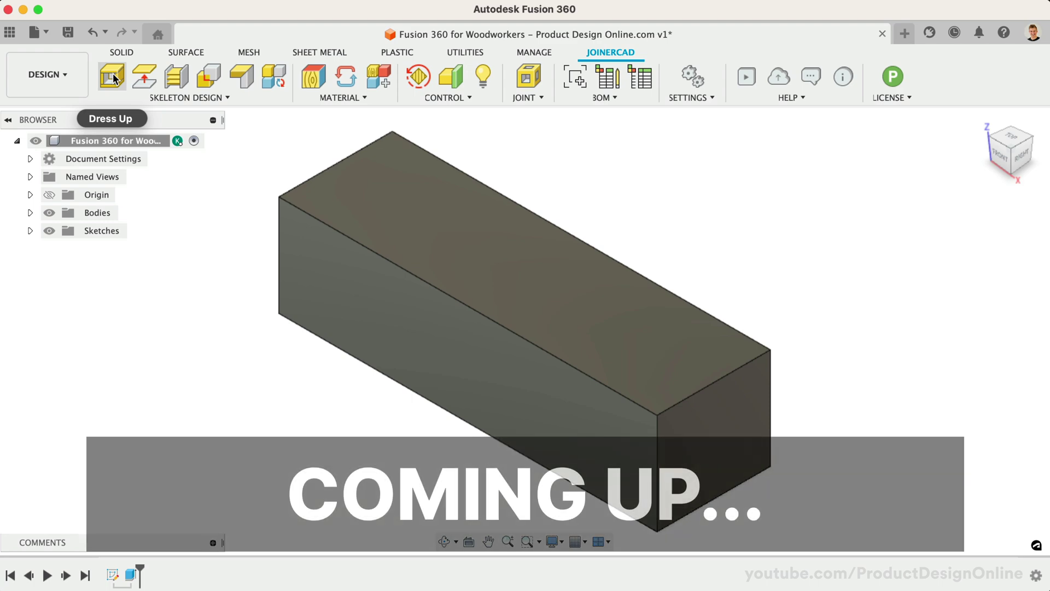
# Step: Dress the box into panels, offset one panel's faces by -10 mm, and add two dividers
pyautogui.click(112, 77)
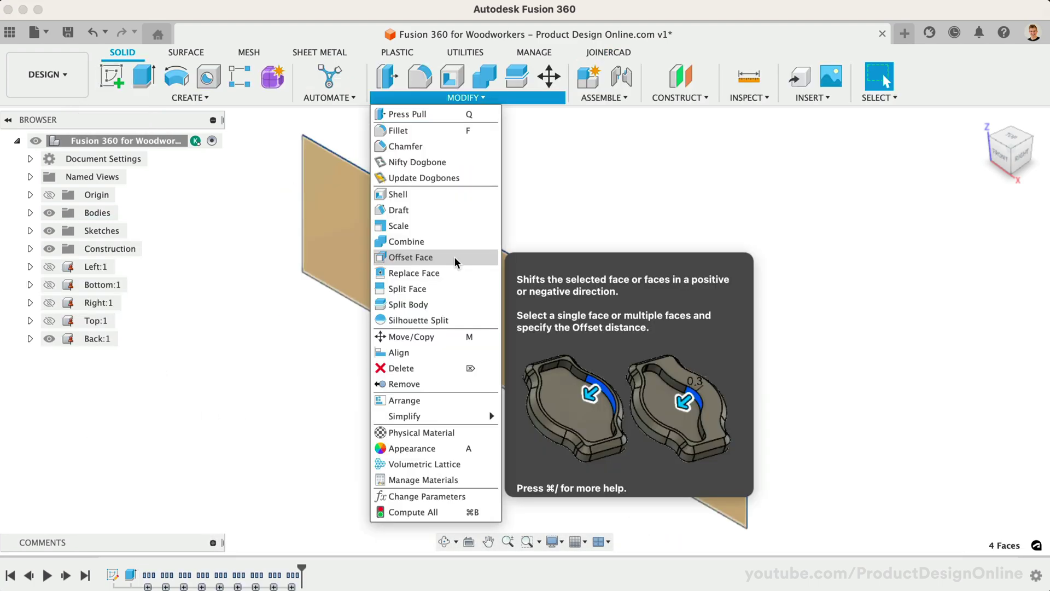
pyautogui.click(454, 258)
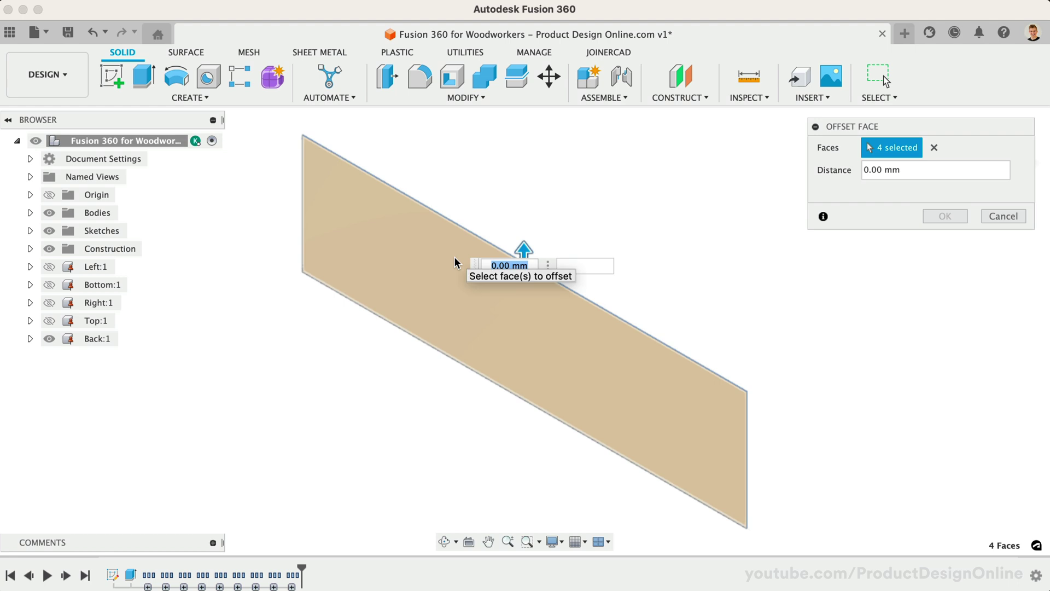
pyautogui.write('-10')
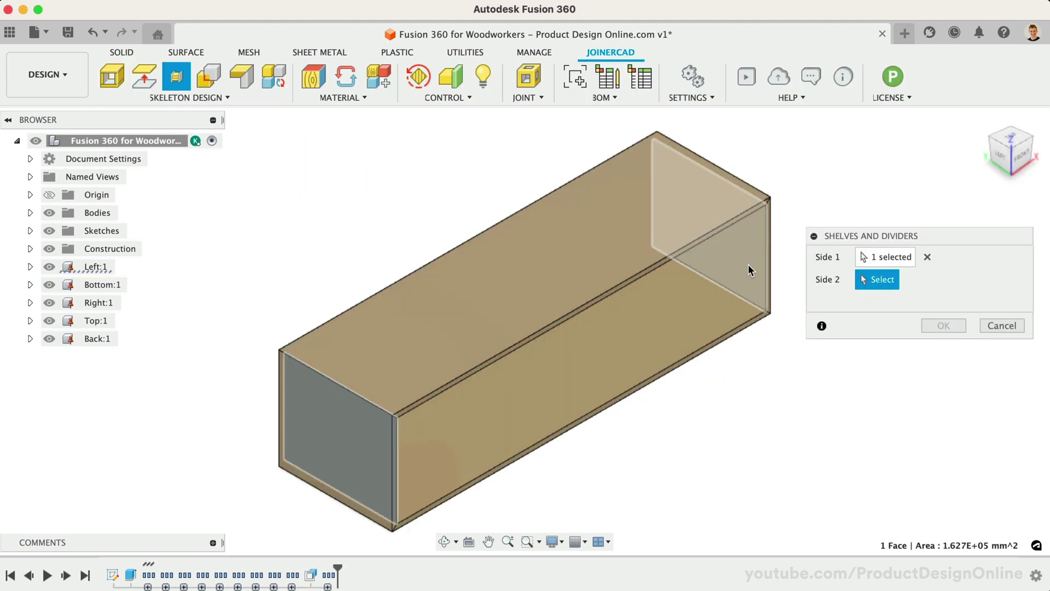
pyautogui.click(750, 270)
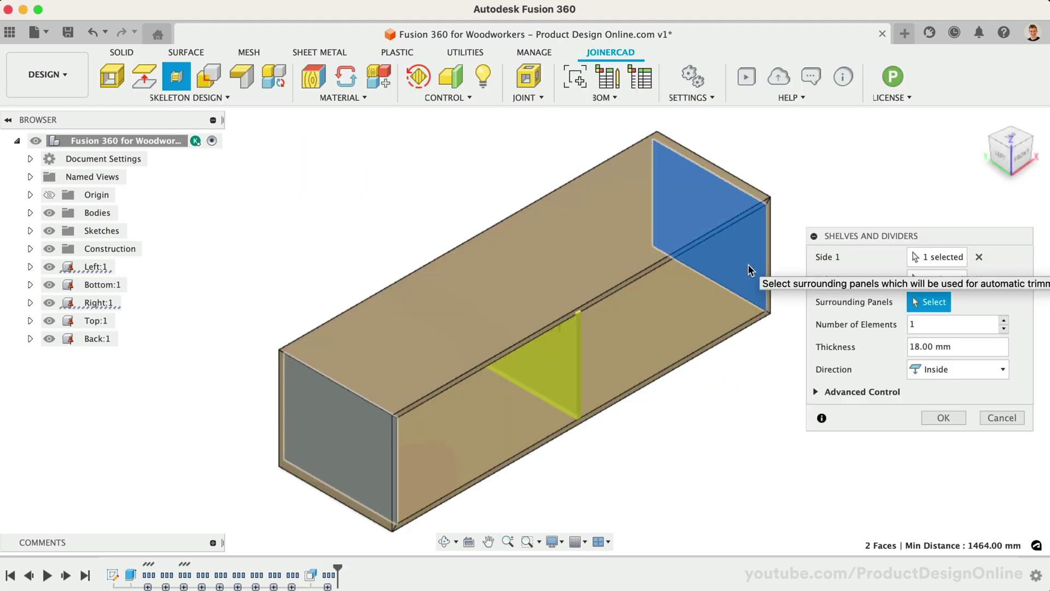
pyautogui.click(1004, 321)
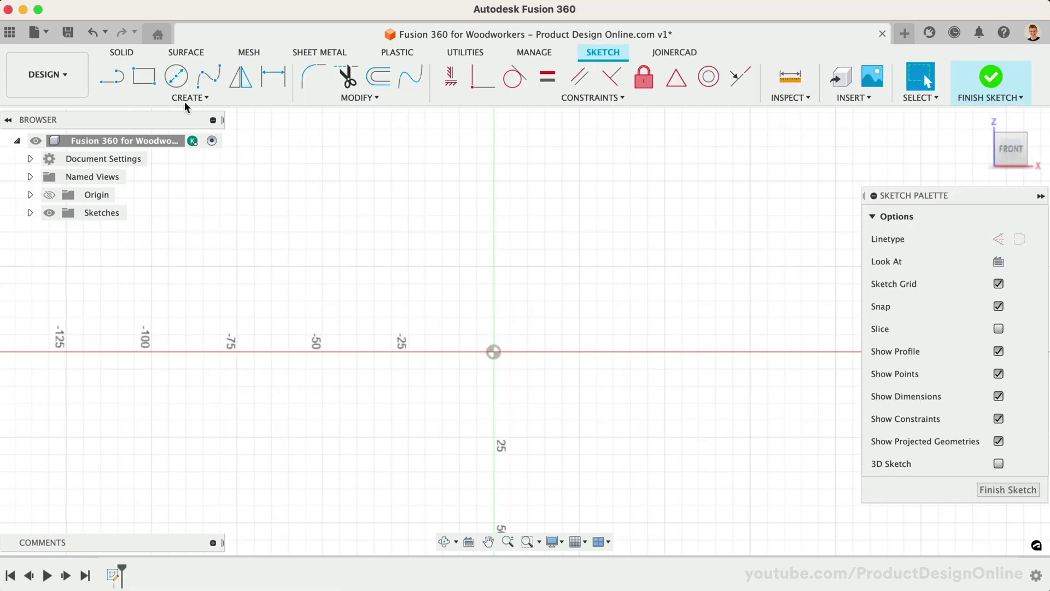
# Step: Draw a 1500 × 400 mm two-point rectangle anchored at the sketch origin
pyautogui.click(150, 81)
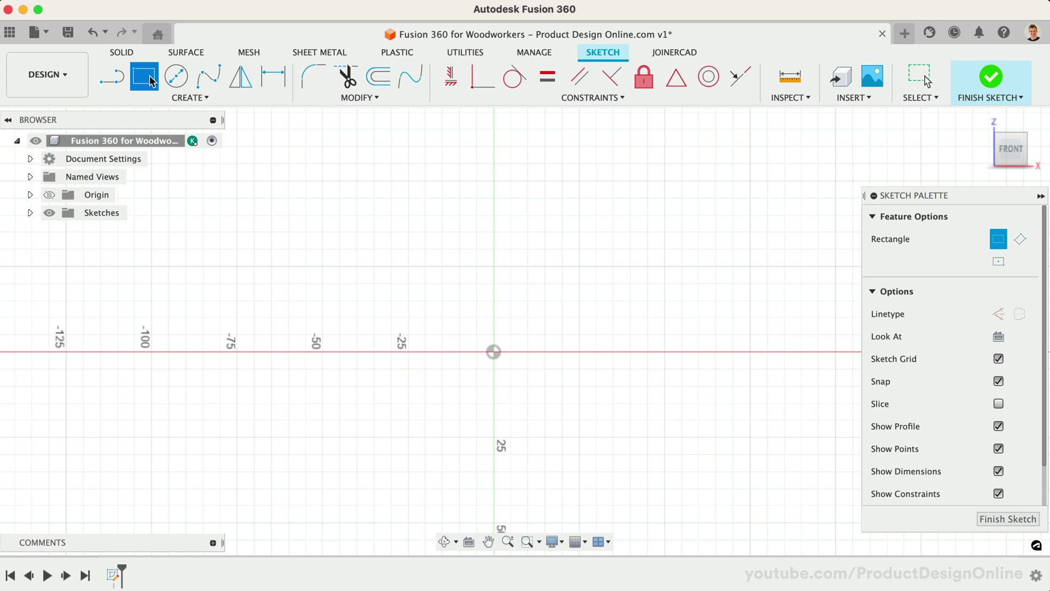
pyautogui.scroll(-3, 275, 357)
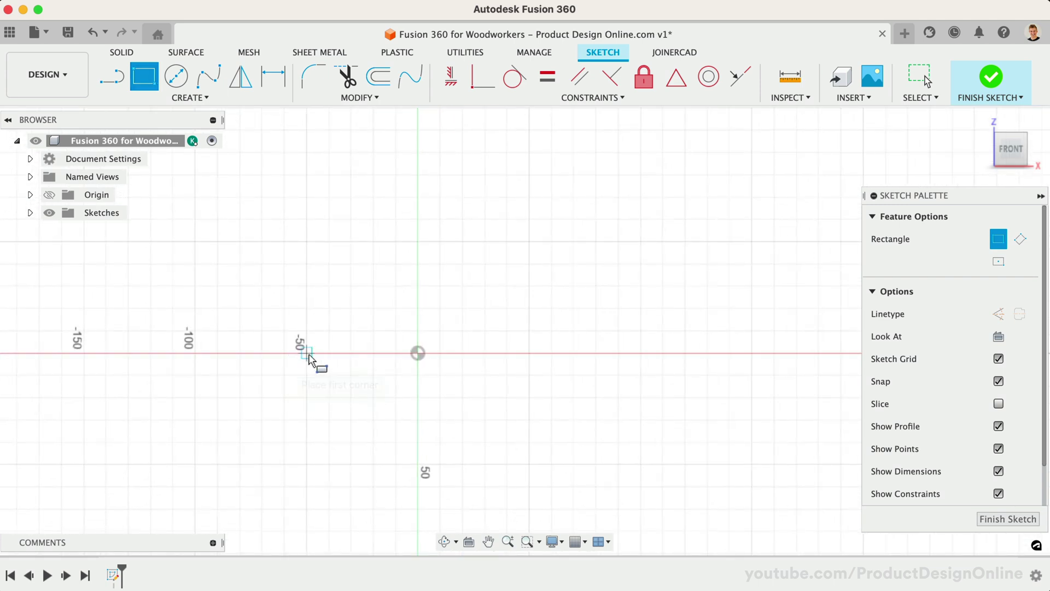
pyautogui.click(417, 353)
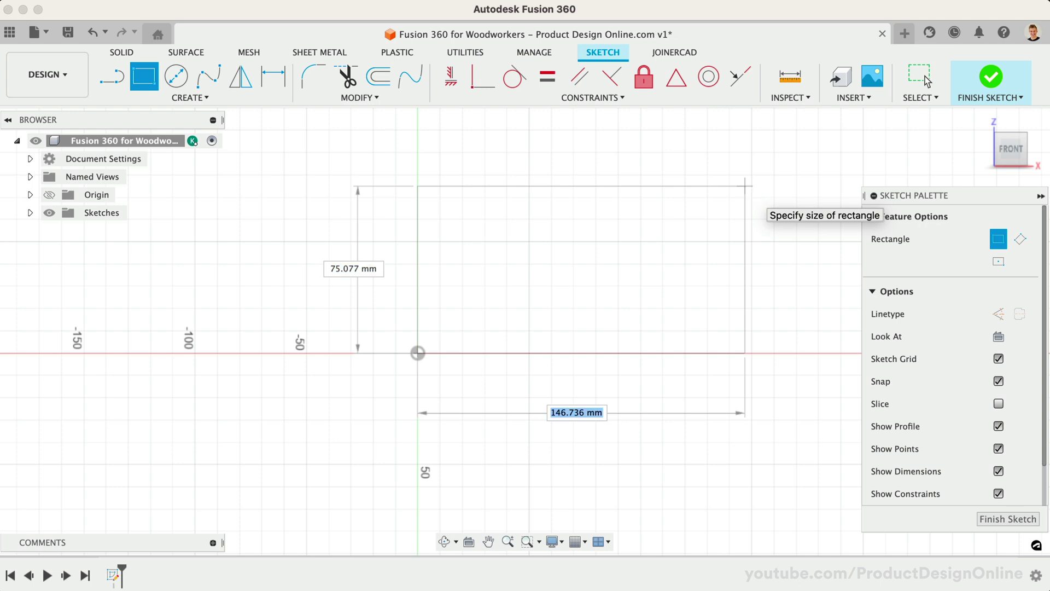
pyautogui.write('500')
pyautogui.press('Tab')
pyautogui.write('400')
pyautogui.press('Return')
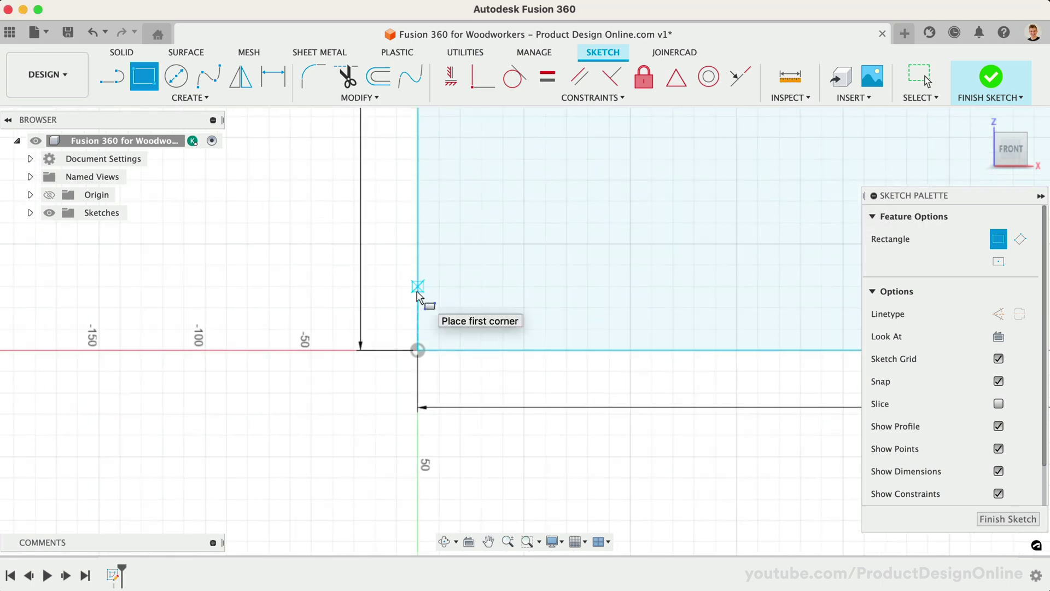
pyautogui.scroll(-5, 417, 298)
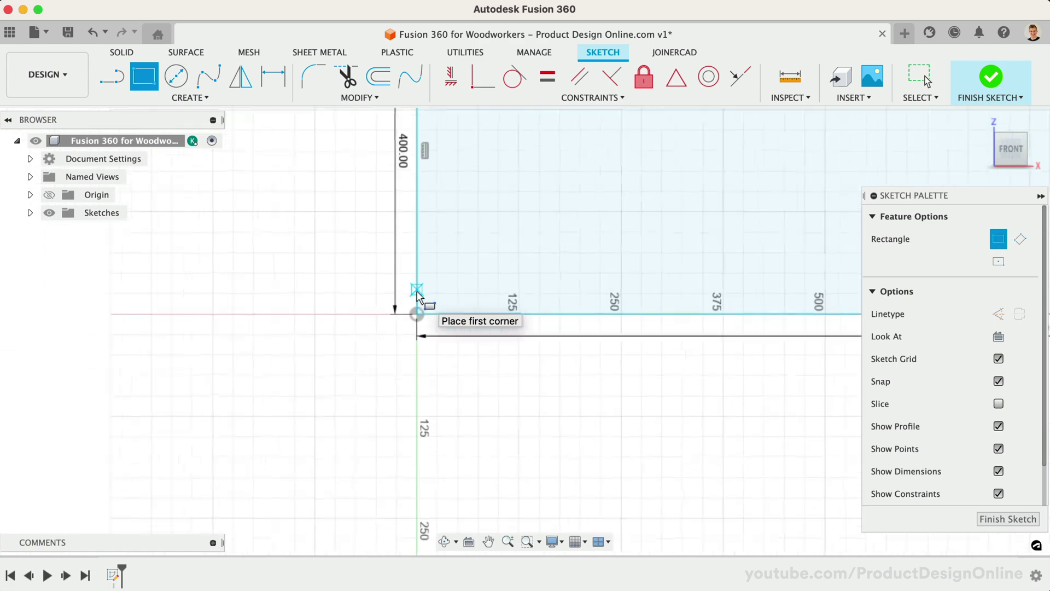
# Step: Extrude the rectangle profile 450 mm into a solid box and return to the home view
pyautogui.click(119, 52)
pyautogui.click(144, 76)
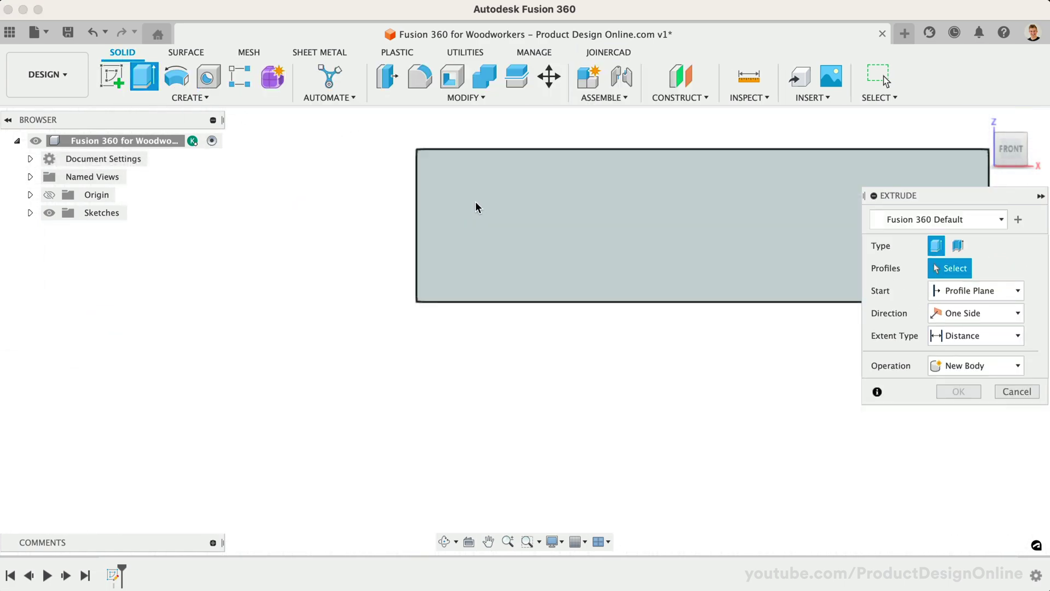
pyautogui.write('450')
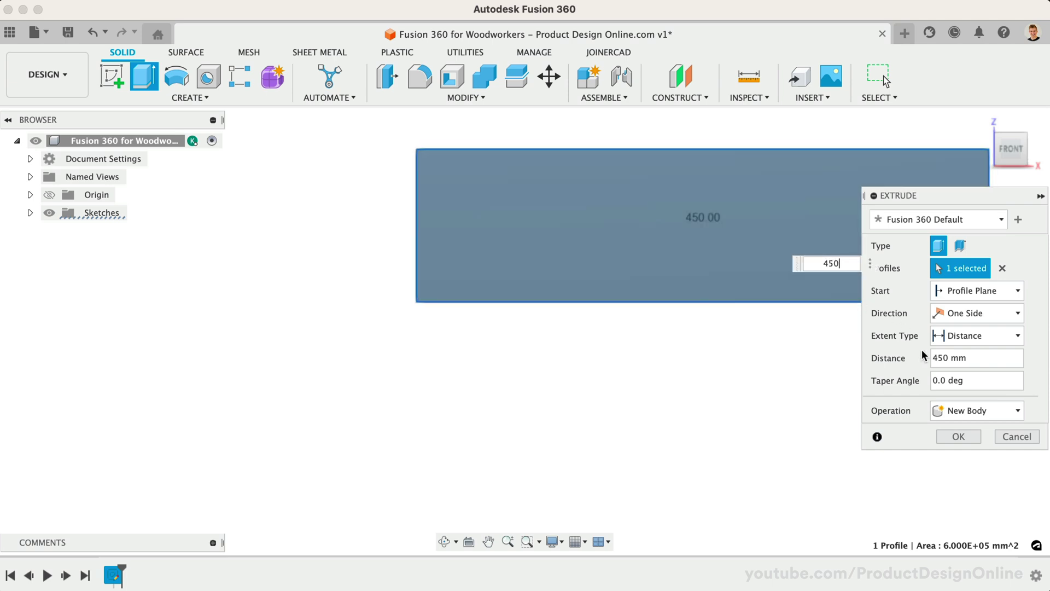
pyautogui.click(959, 436)
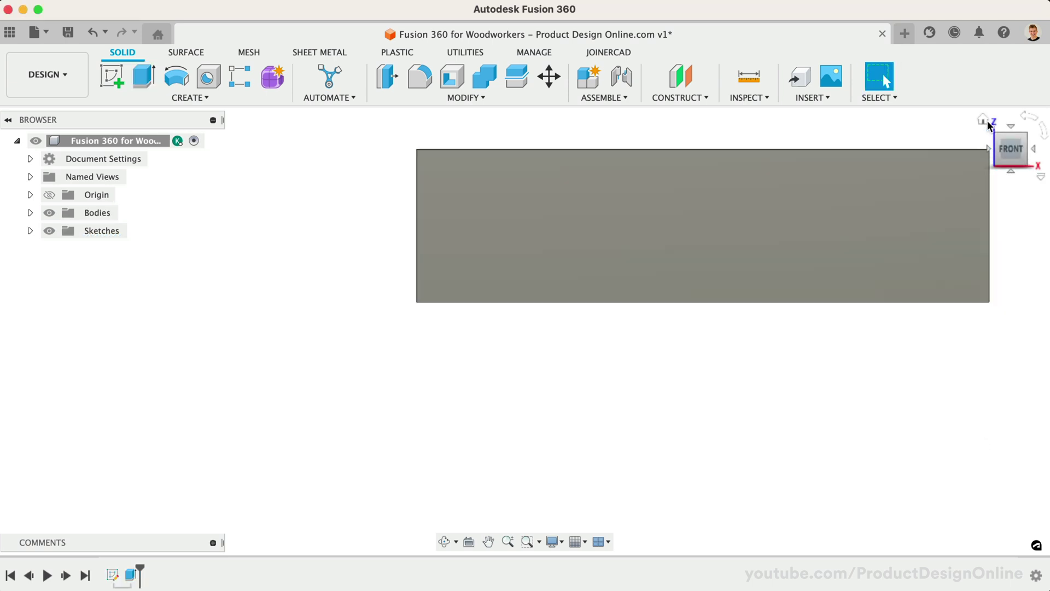
pyautogui.click(983, 120)
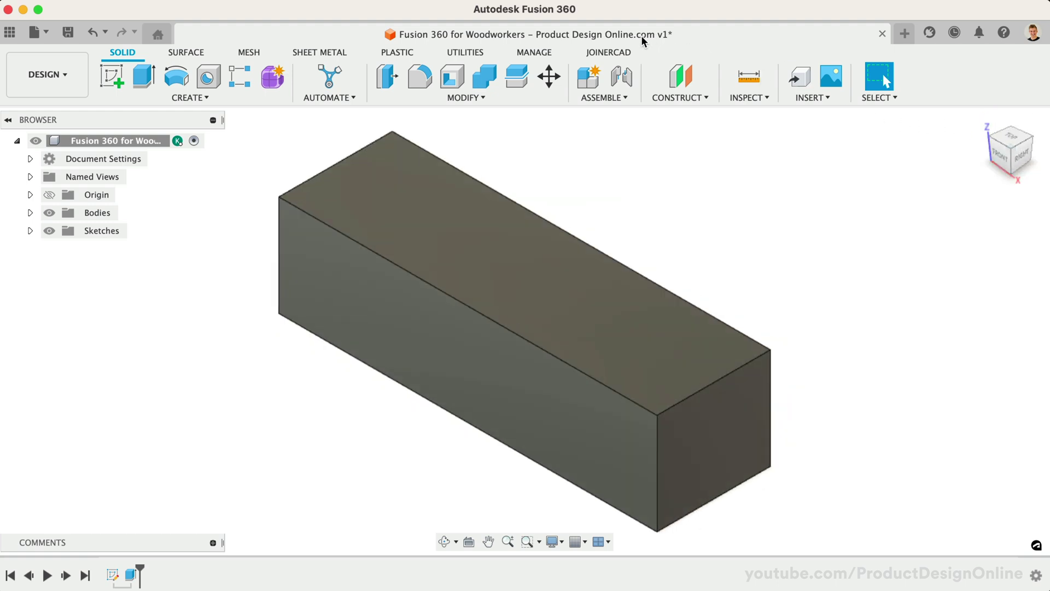
# Step: Run JoinerCAD Dress Up on the box without its front face and expand the per-panel overrides
pyautogui.click(618, 51)
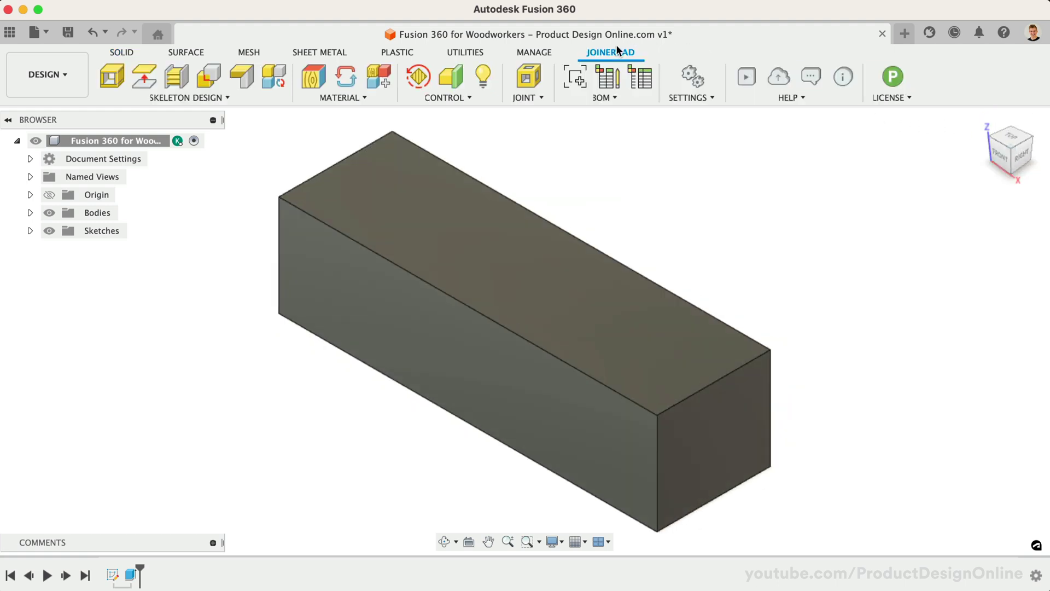
pyautogui.click(112, 77)
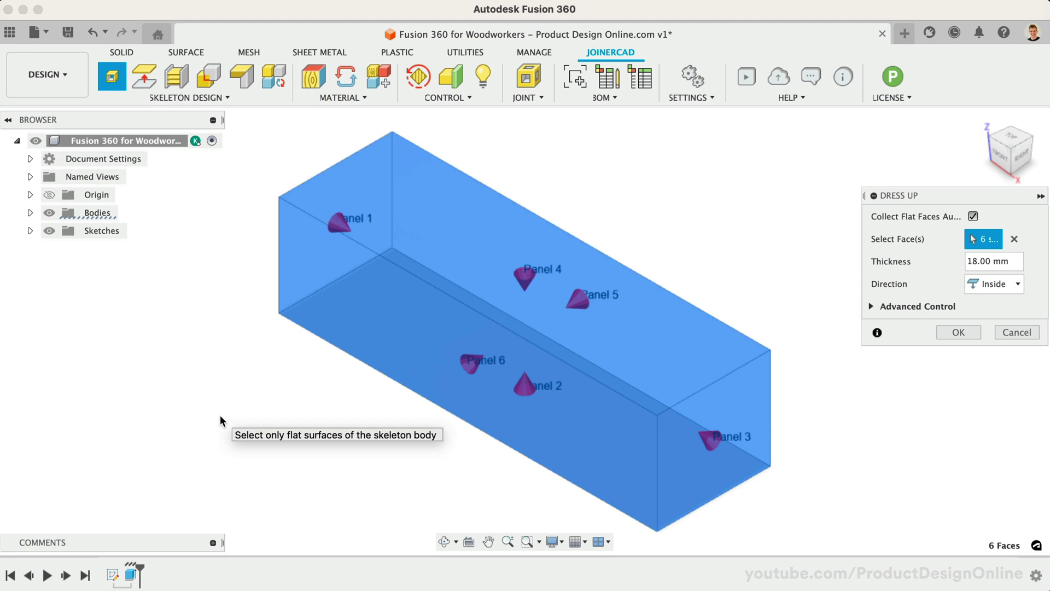
pyautogui.click(468, 364)
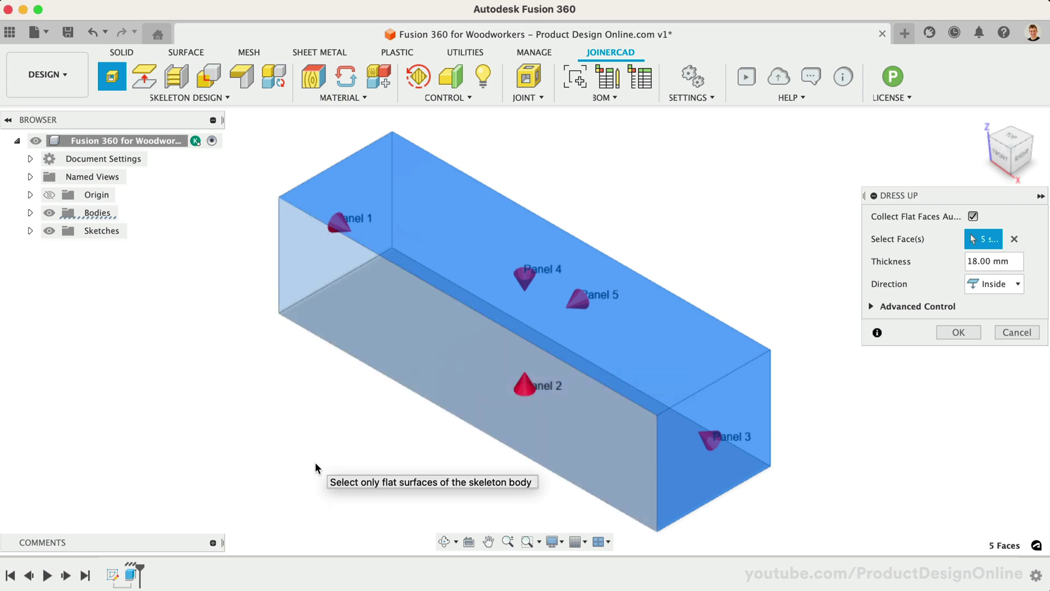
pyautogui.moveTo(890, 197); pyautogui.dragTo(835, 128)
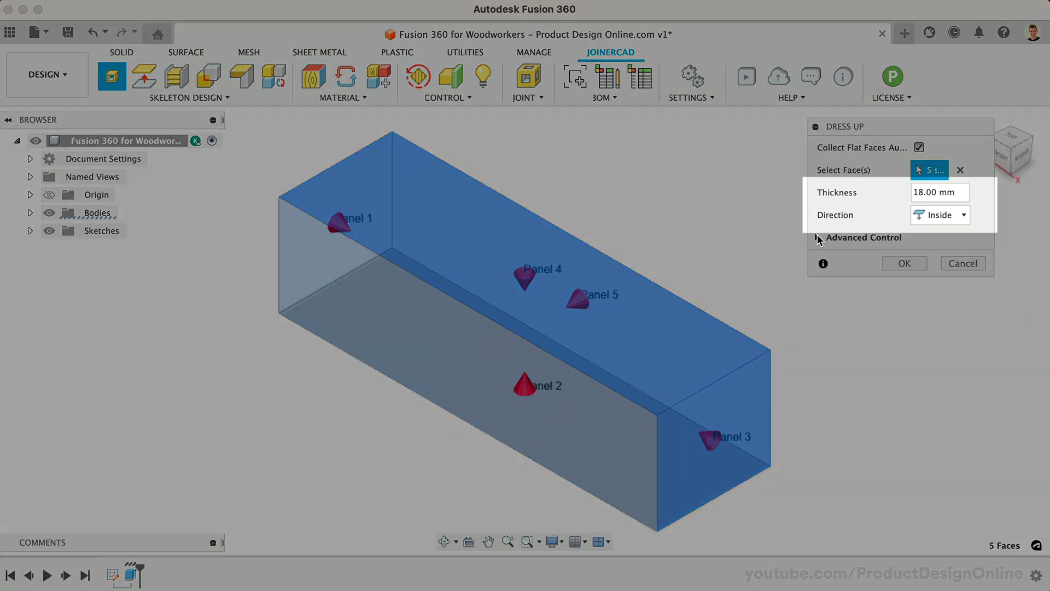
pyautogui.click(818, 237)
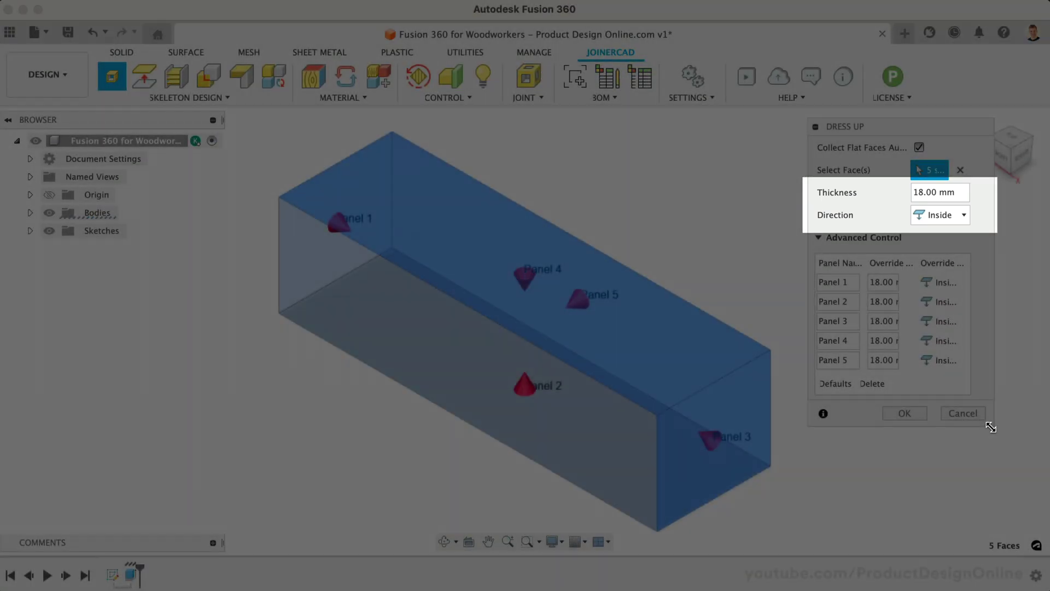
pyautogui.moveTo(999, 427); pyautogui.dragTo(1032, 432)
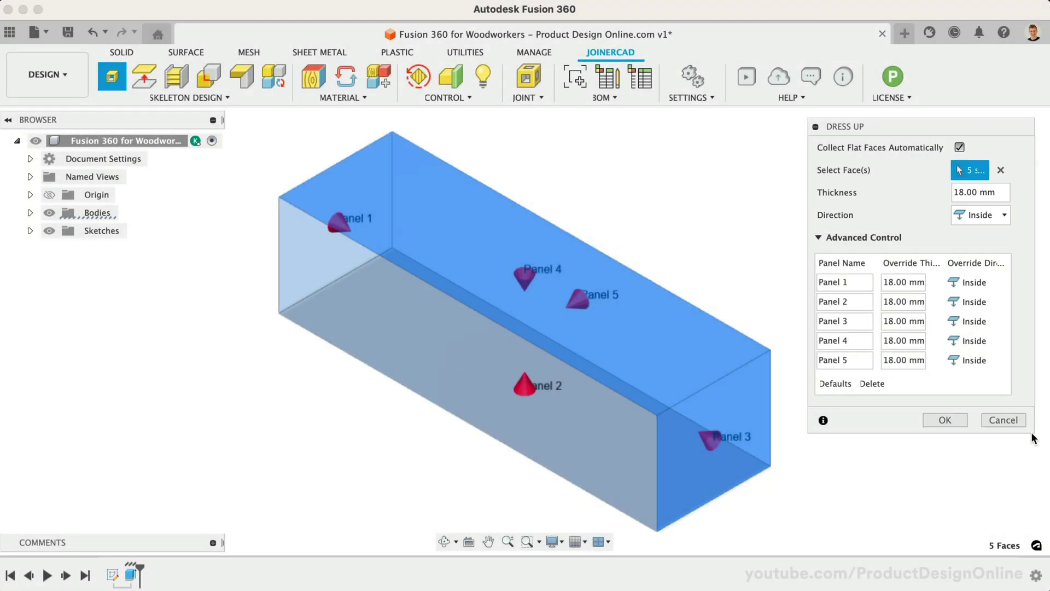
# Step: Rename the panels Left, Top and Bottom, and set the Back panel thickness to 3 mm
pyautogui.click(847, 289)
pyautogui.click(847, 288)
pyautogui.write('Left')
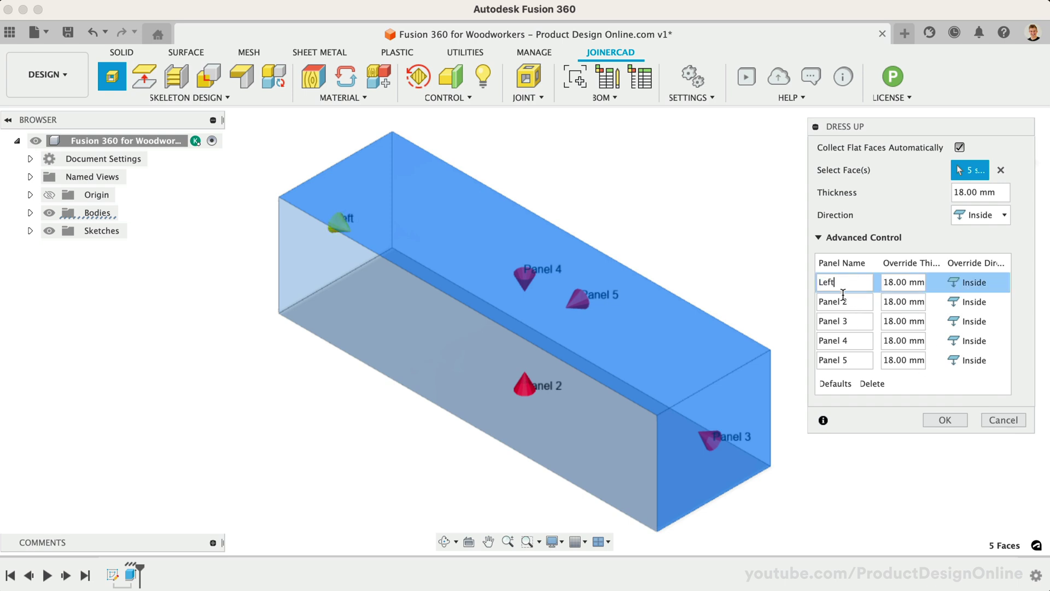
pyautogui.click(845, 340)
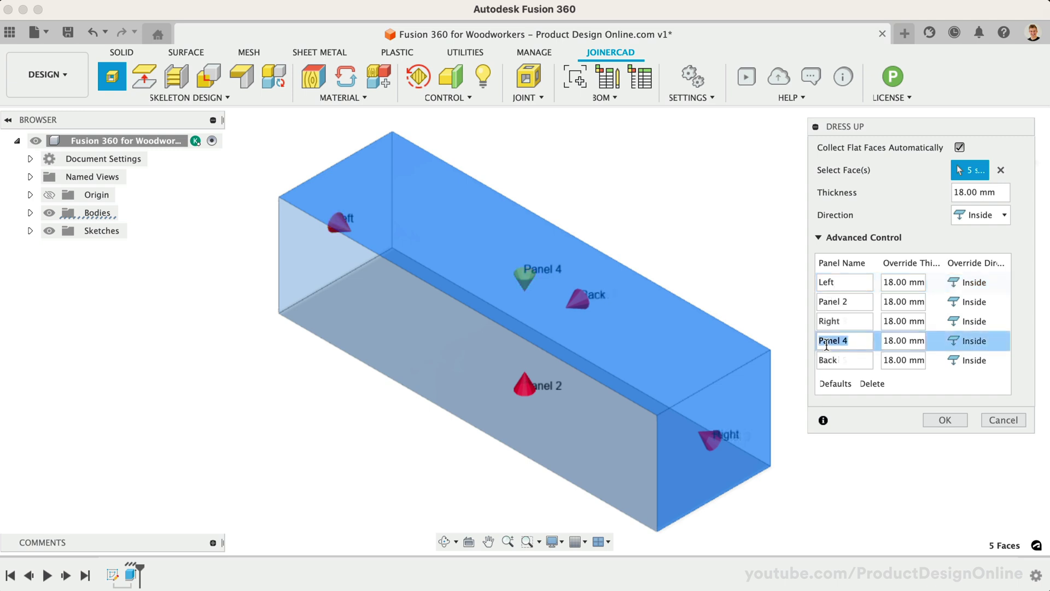
pyautogui.write('Top')
pyautogui.doubleClick(831, 304)
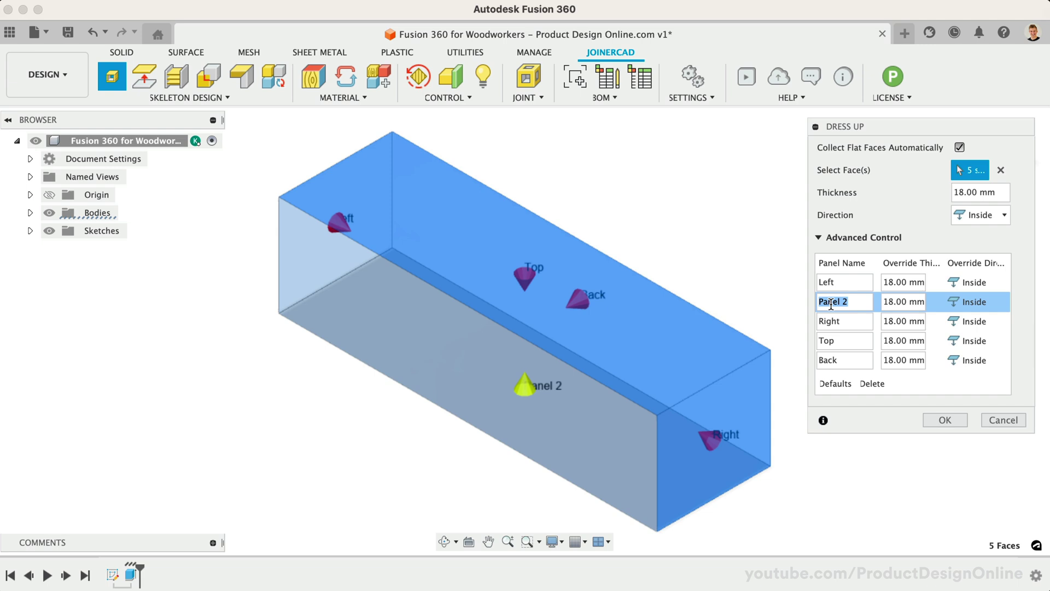
pyautogui.write('Bottom')
pyautogui.moveTo(894, 360); pyautogui.dragTo(880, 359)
pyautogui.write('3')
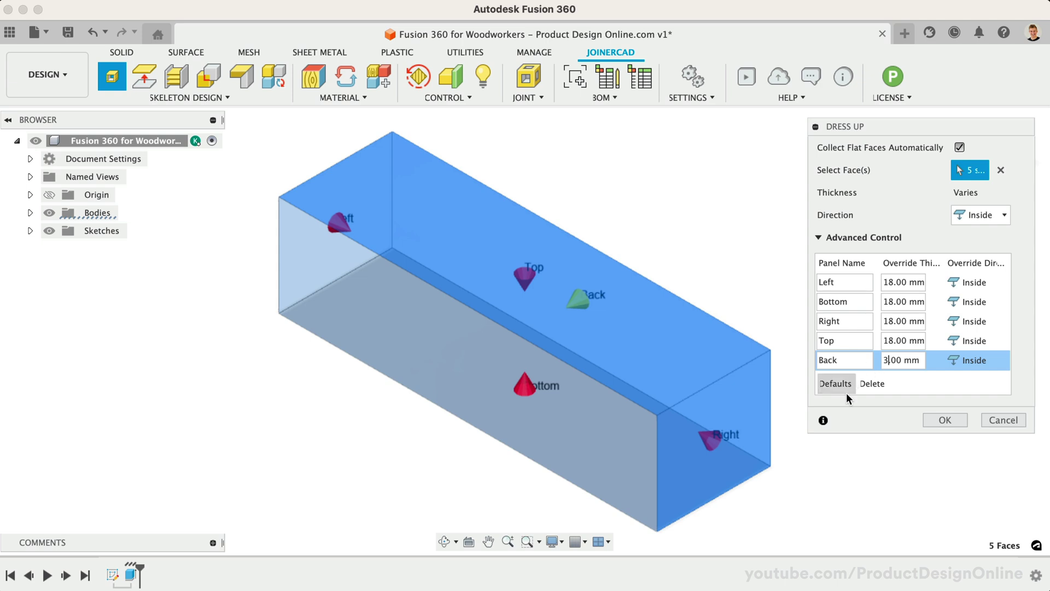
pyautogui.click(940, 421)
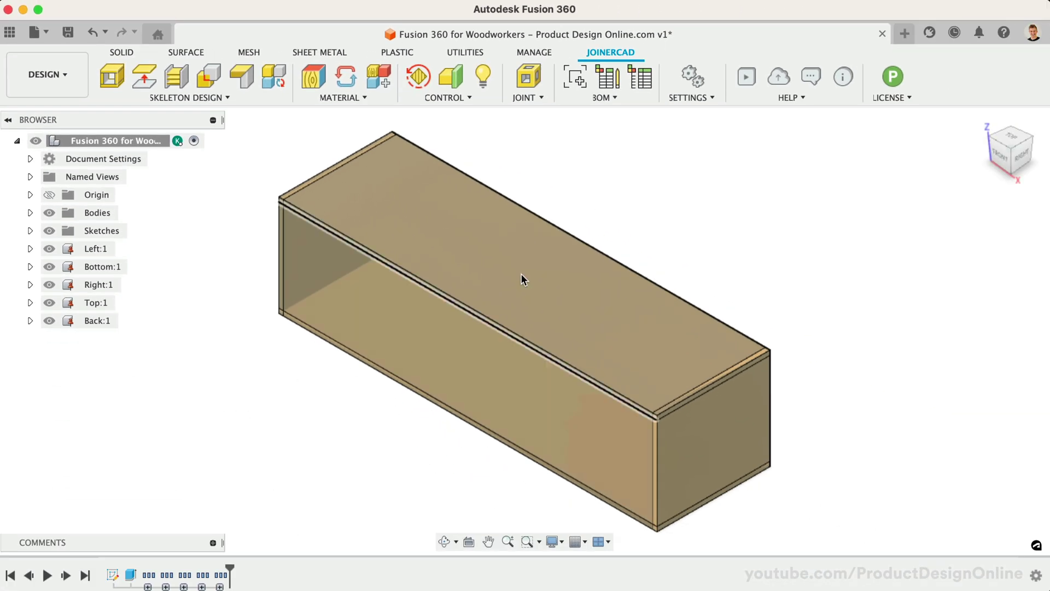
pyautogui.click(998, 160)
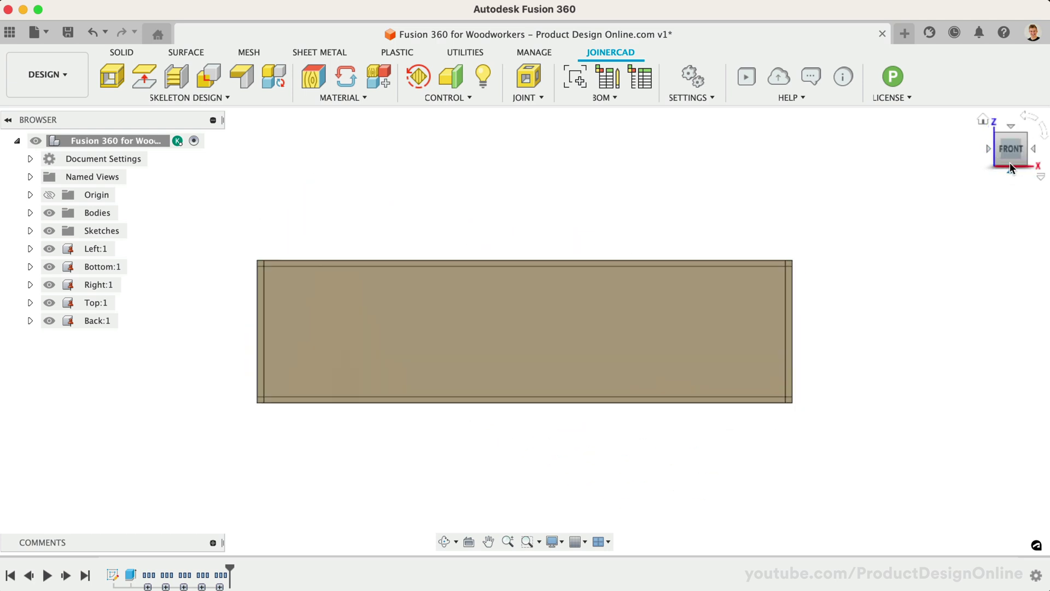
pyautogui.moveTo(1010, 160)
pyautogui.mouseDown()
pyautogui.moveTo(997, 184)
pyautogui.moveTo(964, 181)
pyautogui.mouseUp()
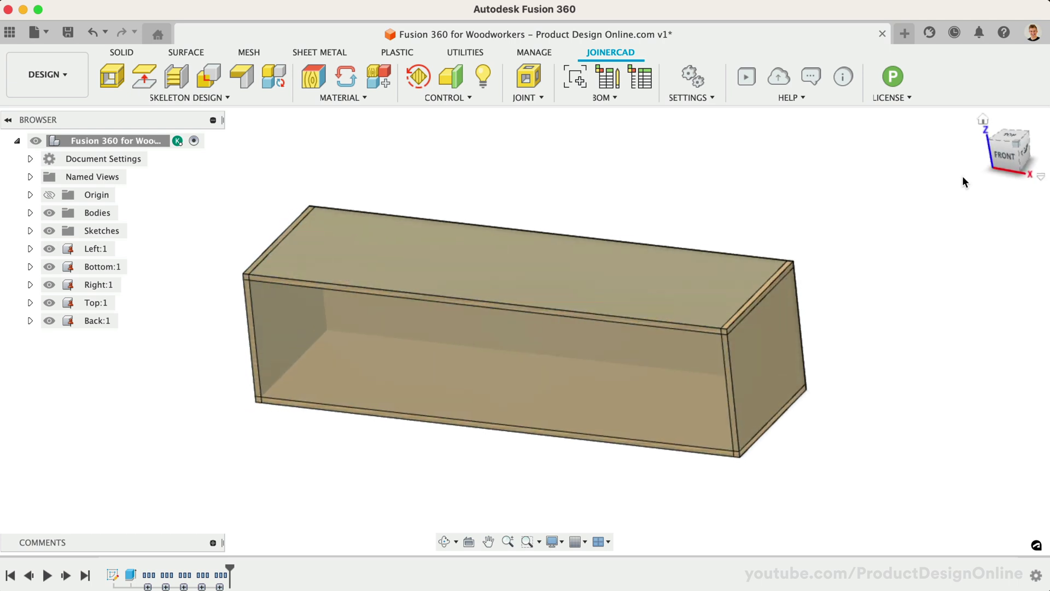
pyautogui.click(984, 120)
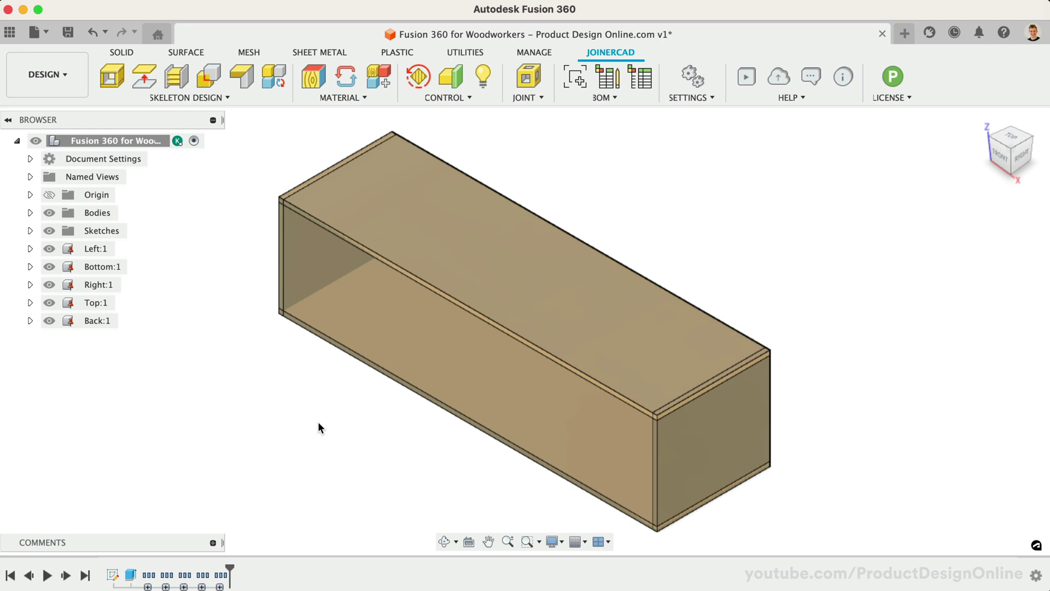
# Step: Miter the Top and Right panels and check the joint from the front view
pyautogui.click(216, 100)
pyautogui.click(169, 175)
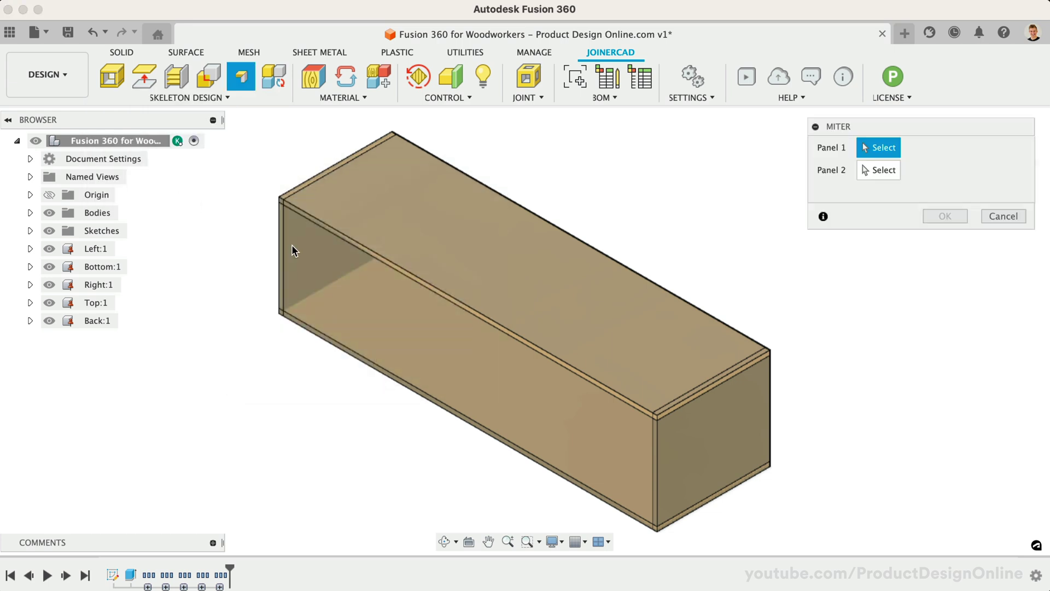
pyautogui.click(625, 378)
pyautogui.click(674, 449)
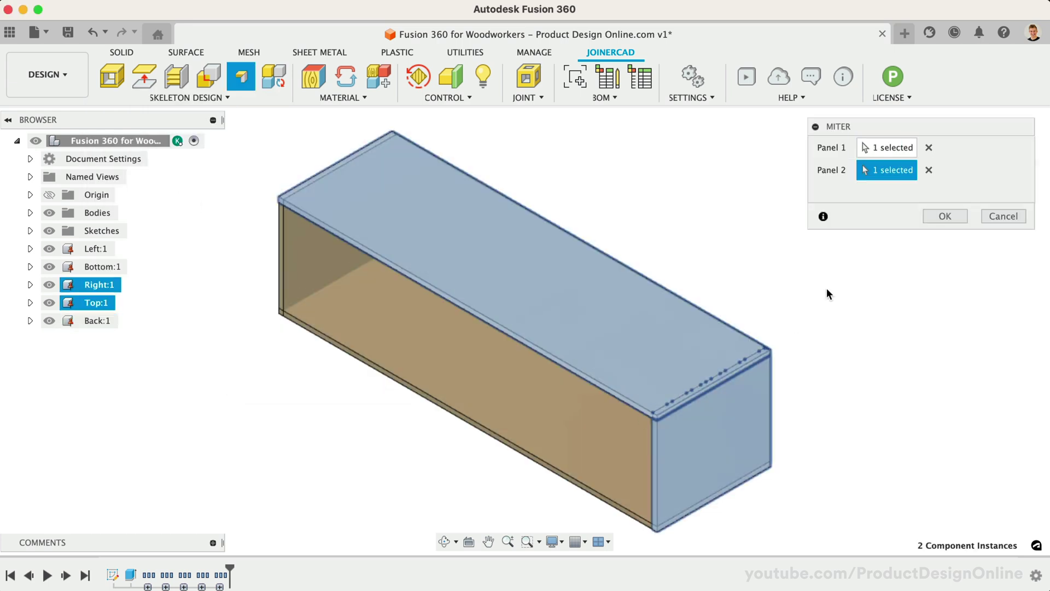
pyautogui.click(938, 216)
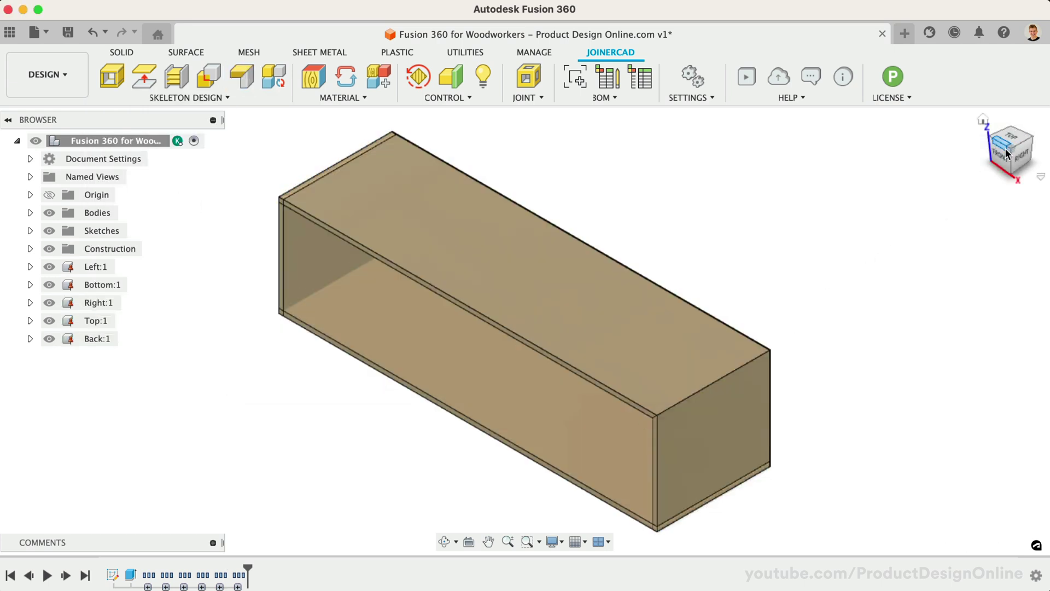
pyautogui.click(1007, 153)
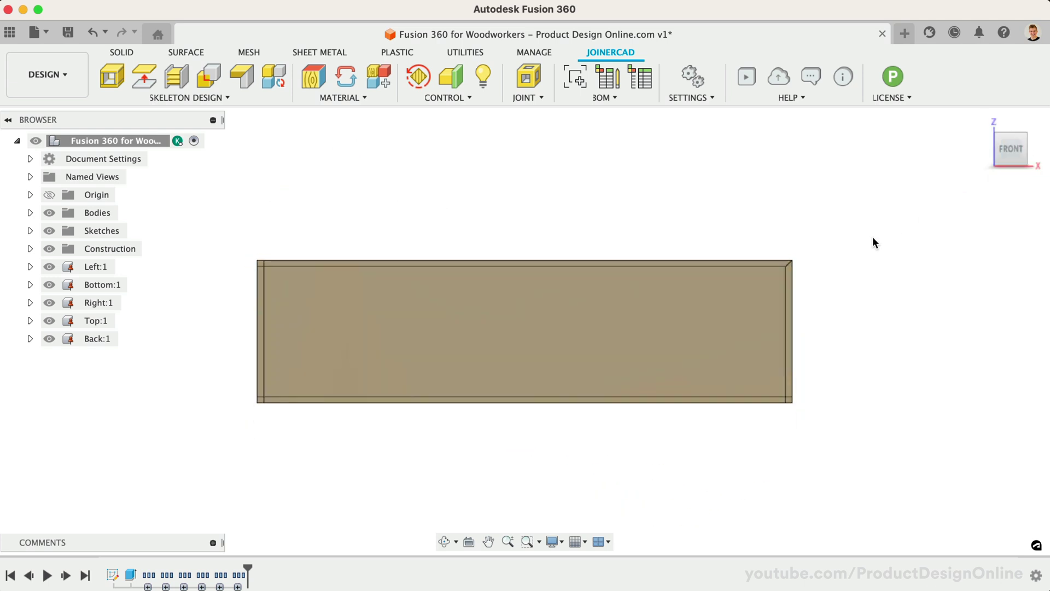
pyautogui.scroll(5, 872, 242)
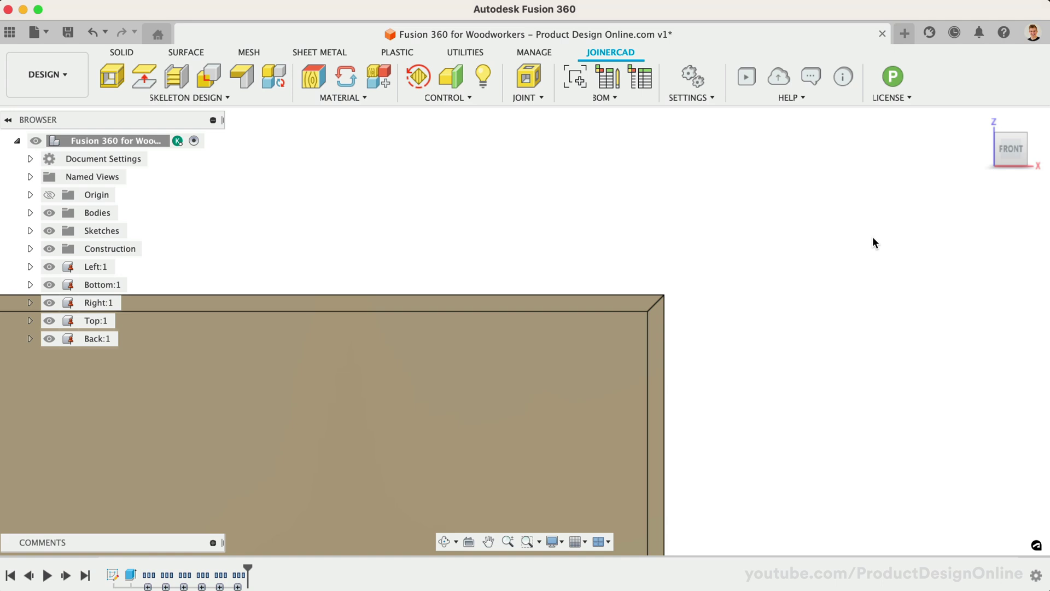
pyautogui.scroll(-5, 872, 236)
pyautogui.click(983, 124)
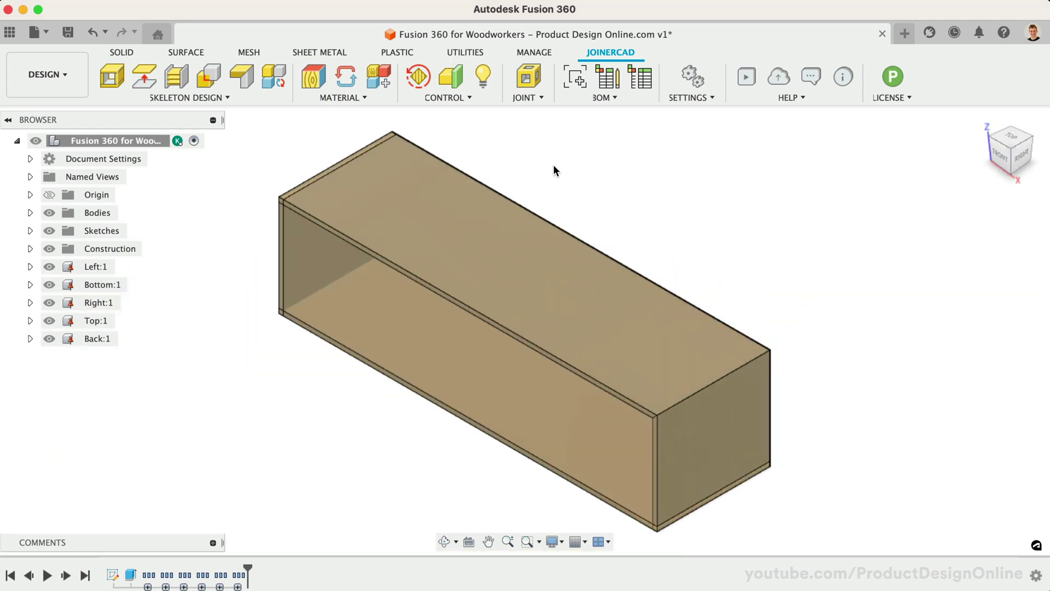
# Step: Repeat the miter for the Top/Left, Left/Bottom and Bottom/Right corners
pyautogui.rightClick(553, 165)
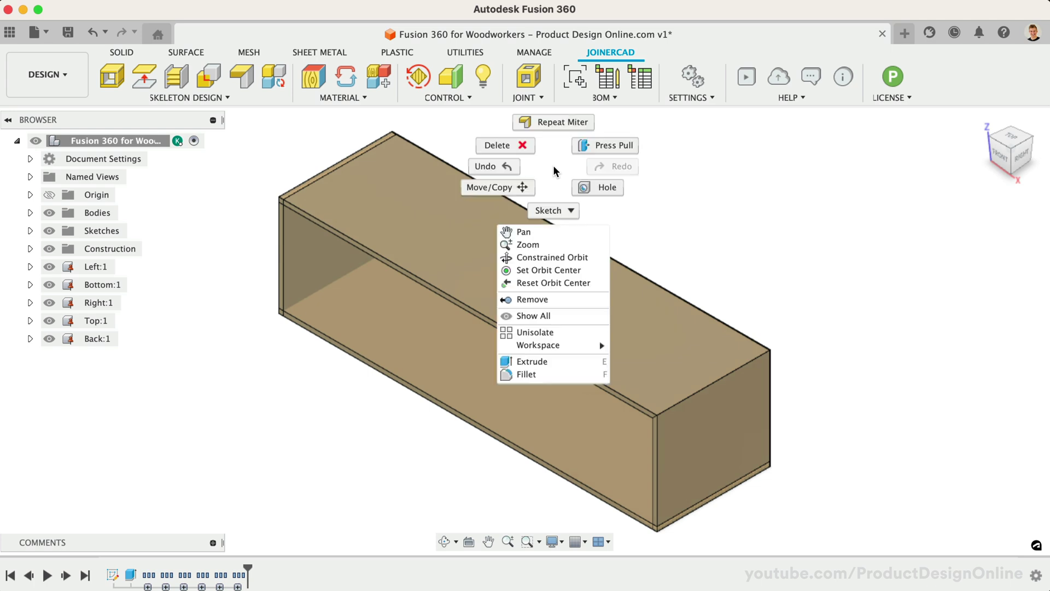
pyautogui.click(557, 123)
pyautogui.click(427, 202)
pyautogui.click(290, 255)
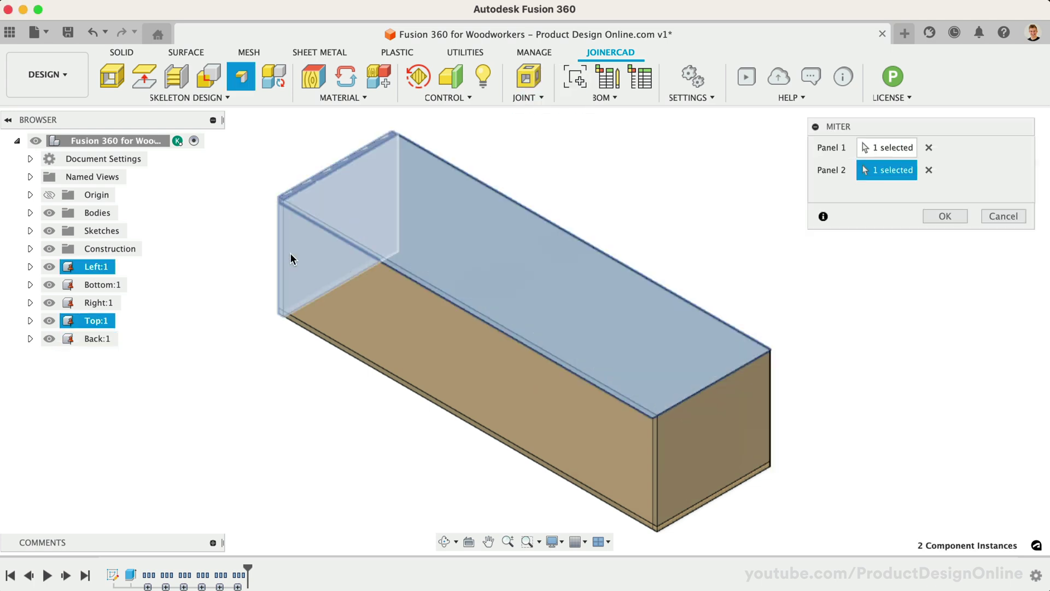
pyautogui.press('Return')
pyautogui.rightClick(186, 360)
pyautogui.click(191, 321)
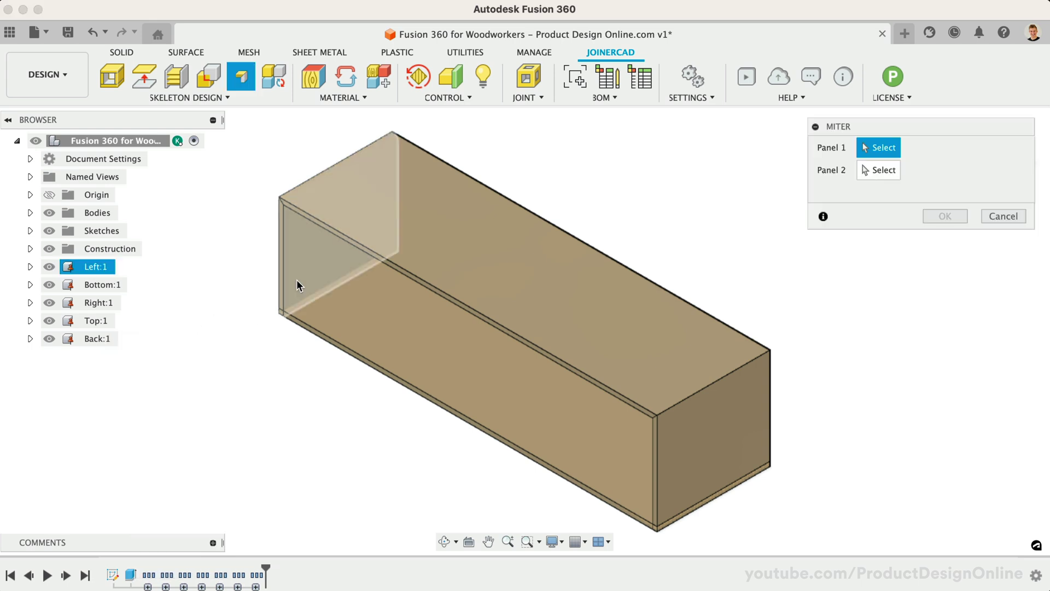
pyautogui.click(298, 283)
pyautogui.click(340, 311)
pyautogui.press('Return')
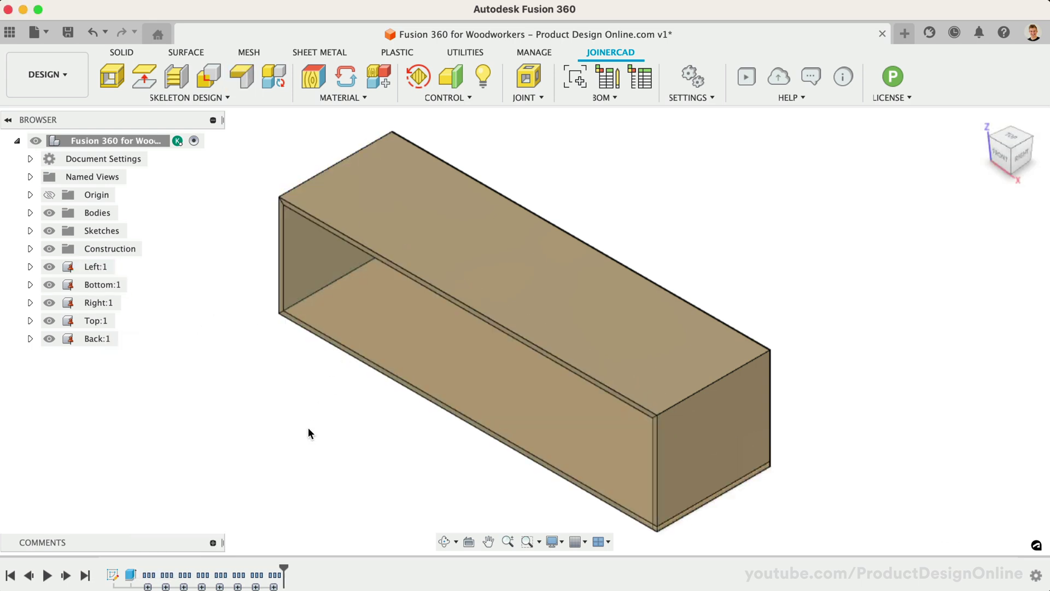
pyautogui.rightClick(308, 435)
pyautogui.click(310, 385)
pyautogui.click(557, 416)
pyautogui.click(715, 451)
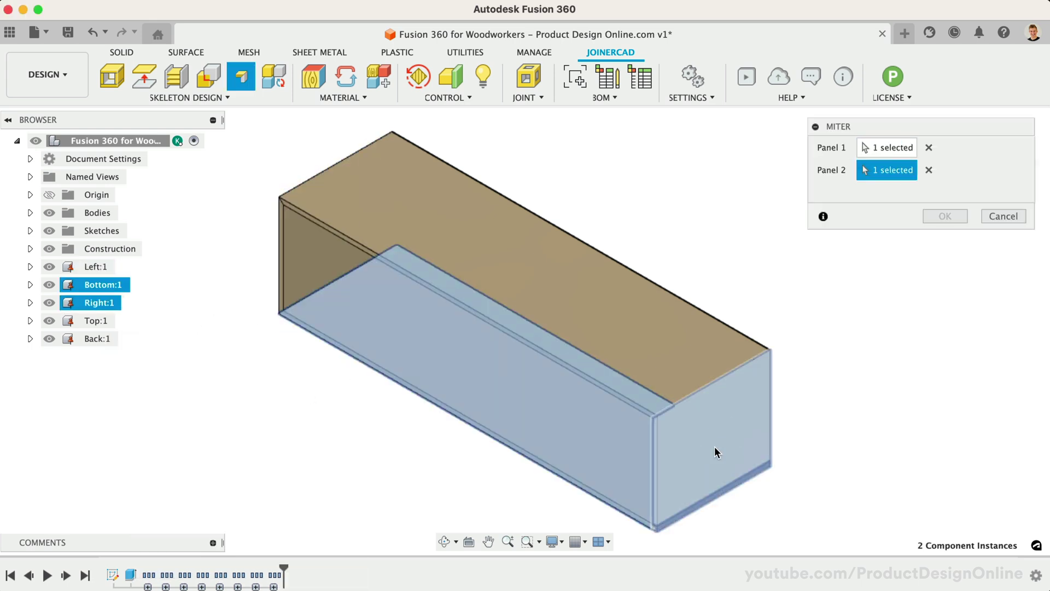
pyautogui.press('Return')
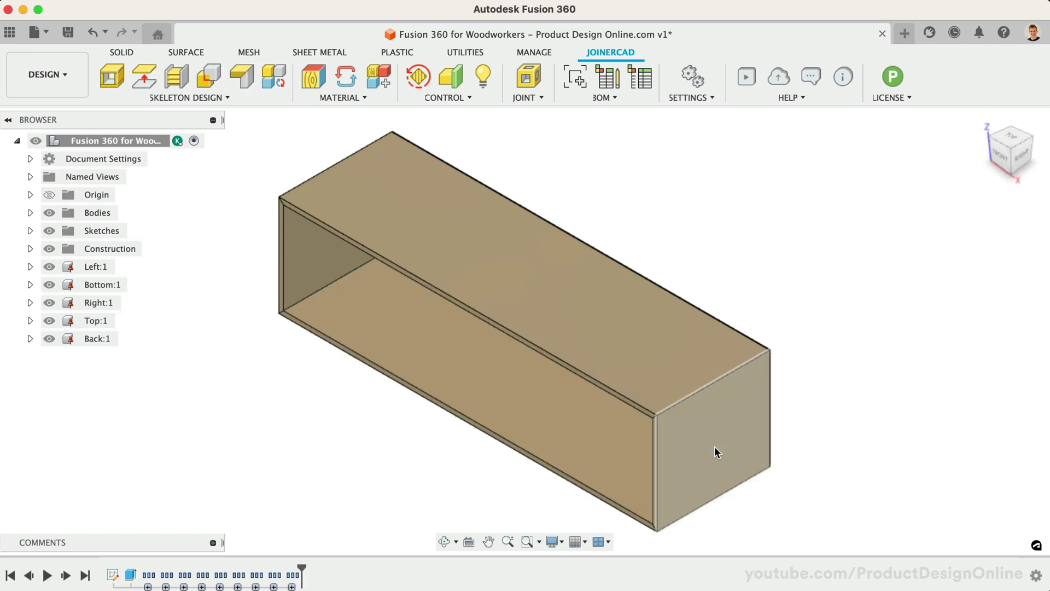
pyautogui.click(1035, 145)
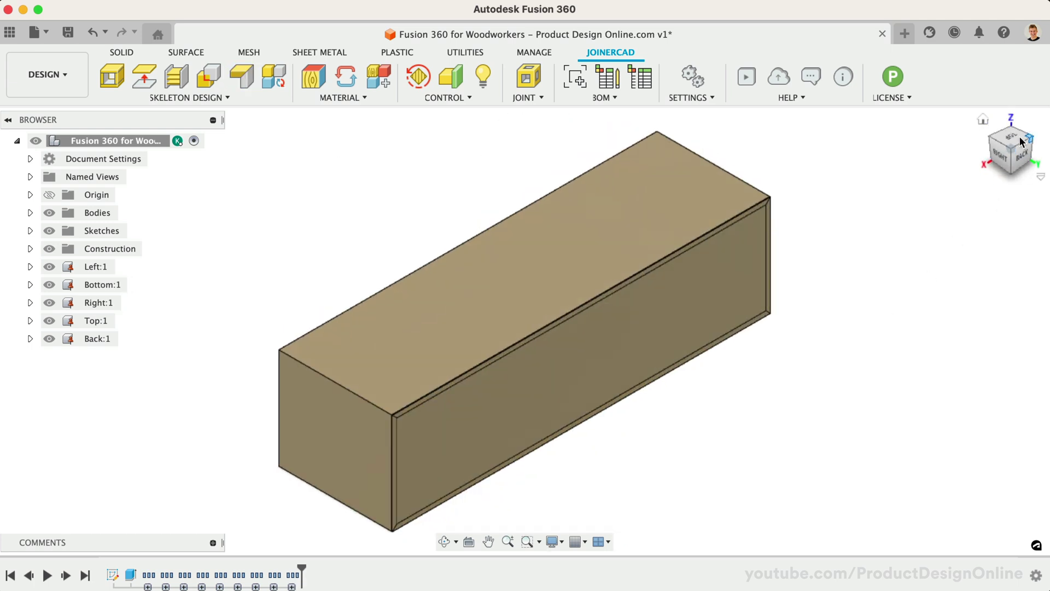
# Step: Trim the Right, Top, Left and Back panels against the Bottom panel, then check inside
pyautogui.click(216, 98)
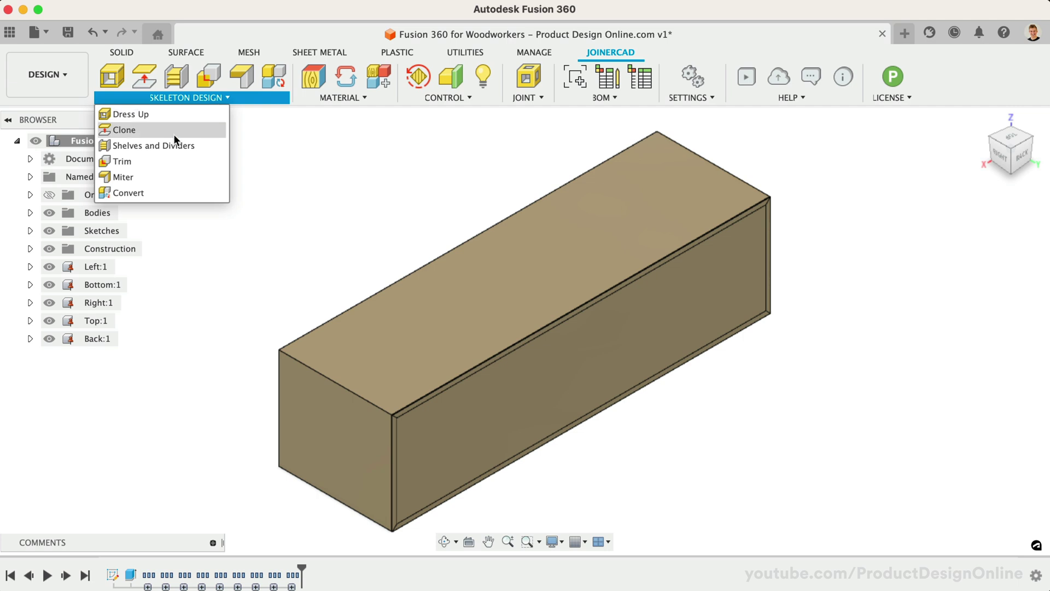
pyautogui.click(170, 160)
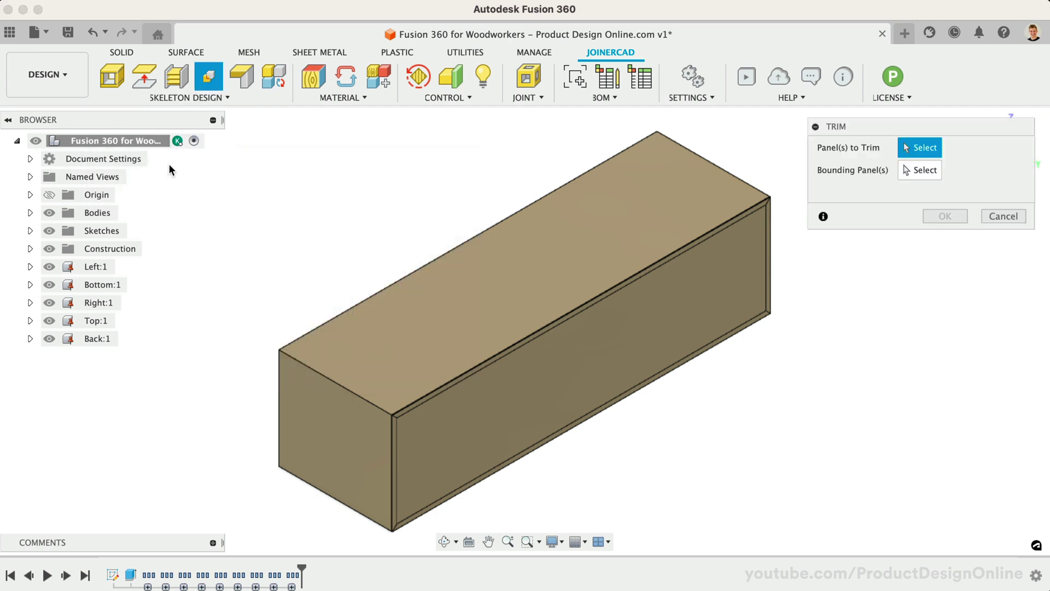
pyautogui.click(307, 438)
pyautogui.click(396, 358)
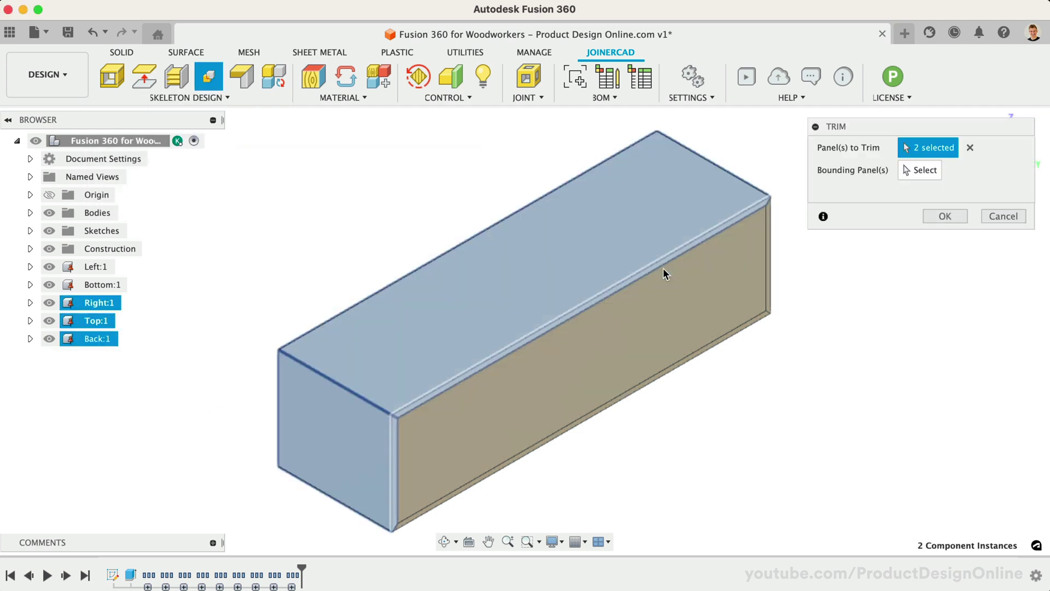
pyautogui.click(769, 230)
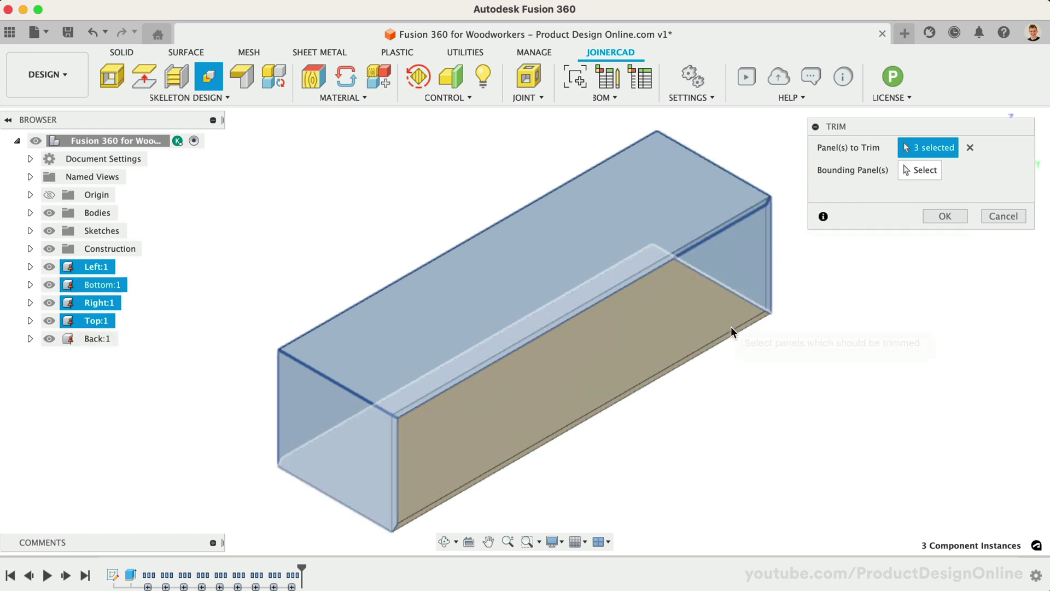
pyautogui.click(731, 326)
pyautogui.click(917, 170)
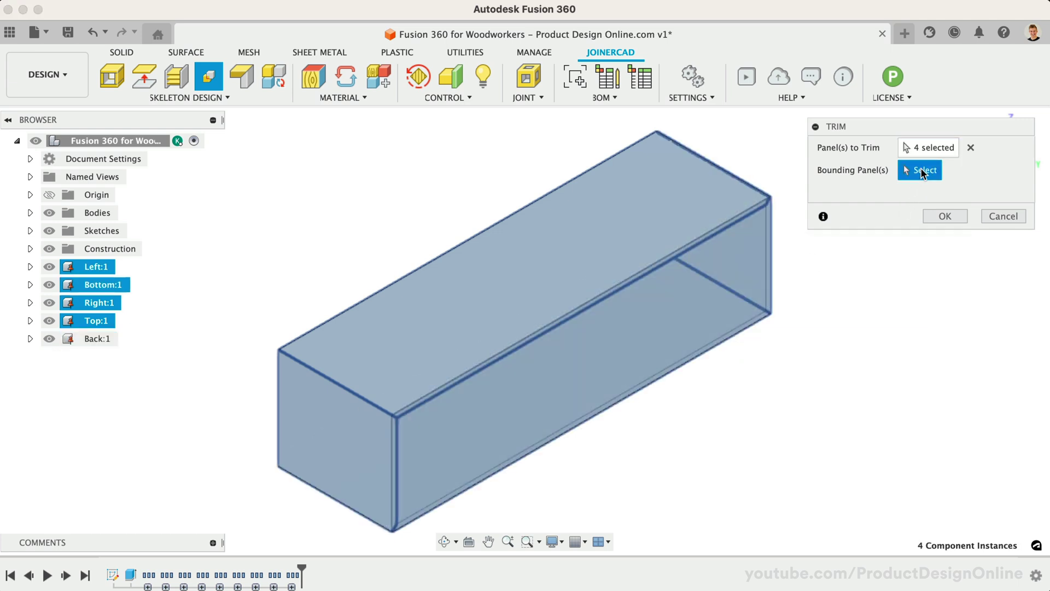
pyautogui.click(712, 271)
pyautogui.click(939, 217)
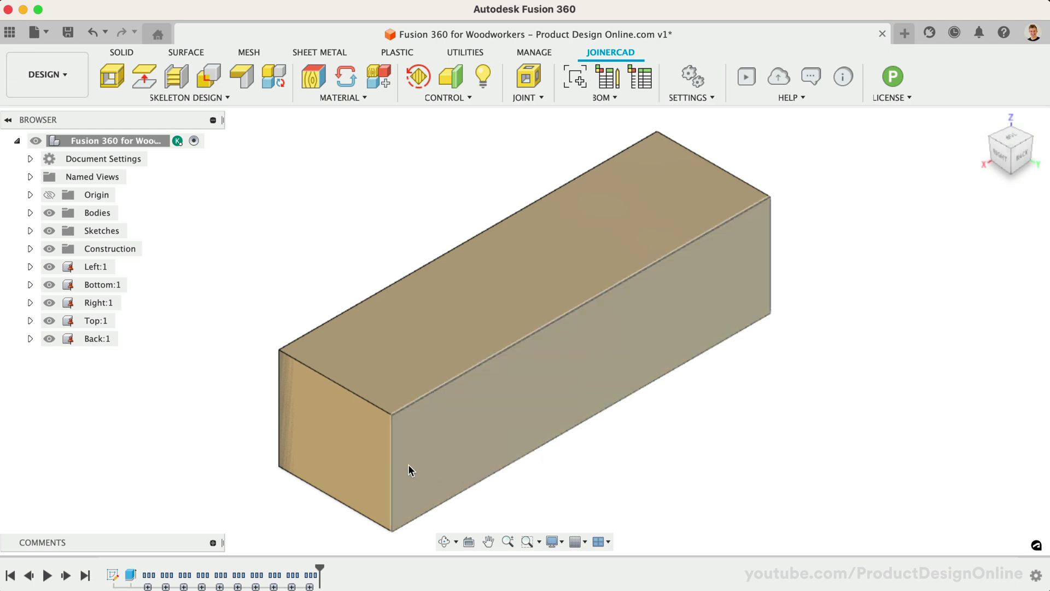
pyautogui.click(48, 338)
pyautogui.click(49, 338)
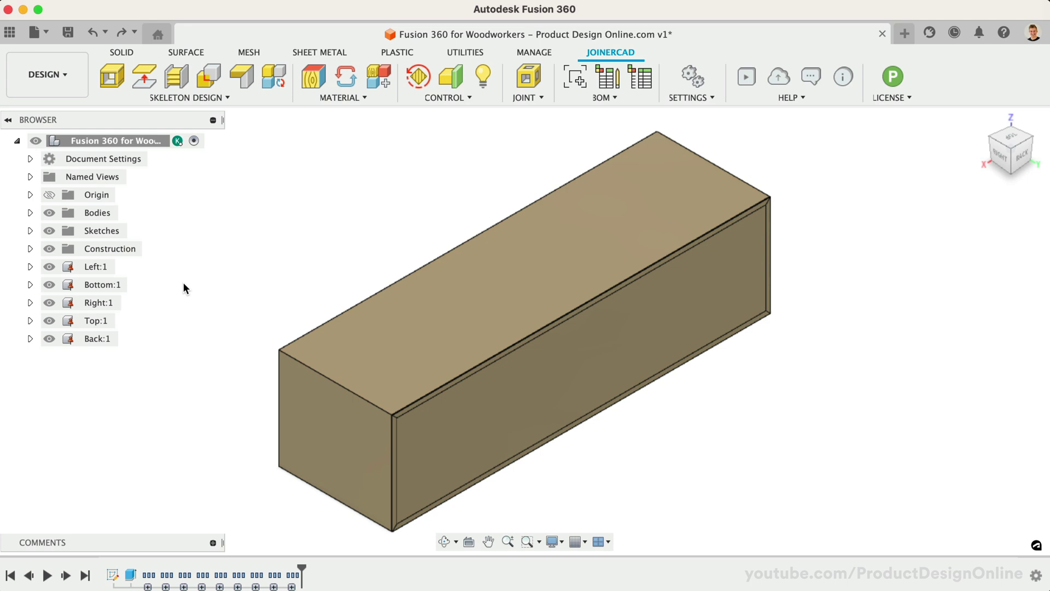
# Step: Isolate the Back panel so it is the only part shown
pyautogui.rightClick(92, 338)
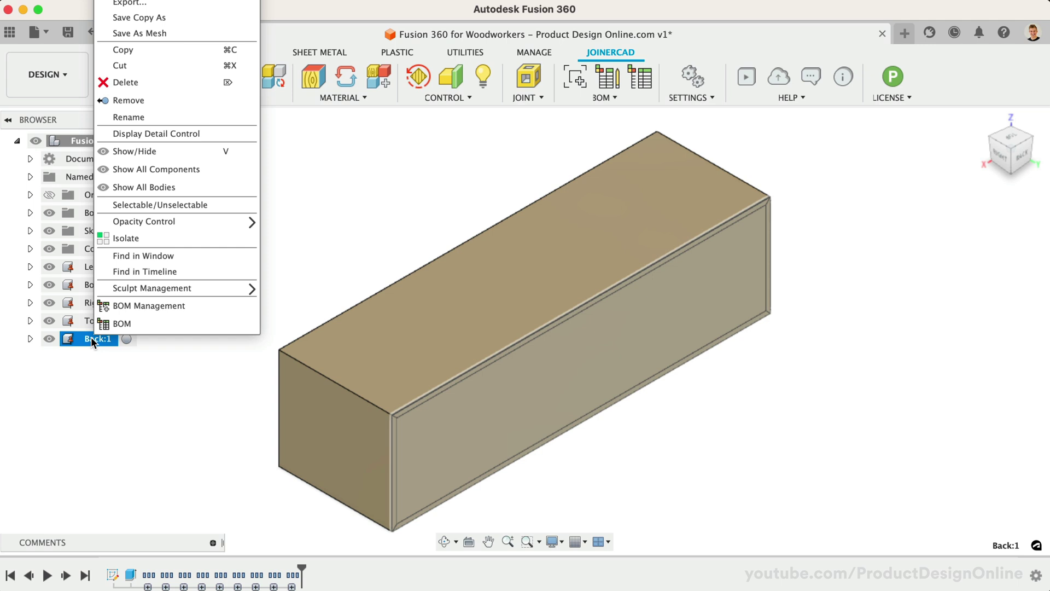
pyautogui.click(162, 238)
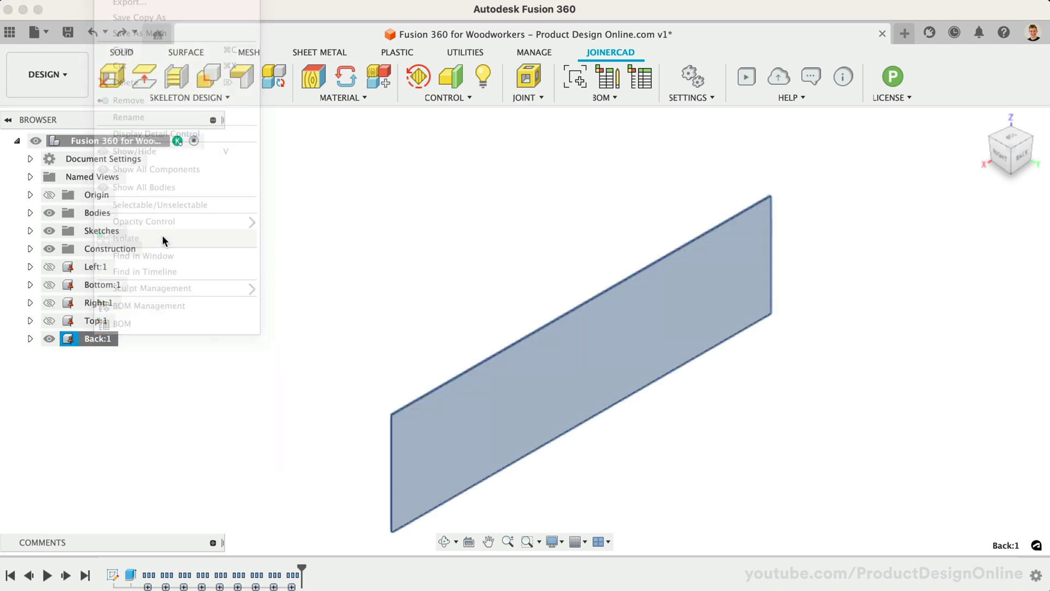
pyautogui.click(257, 350)
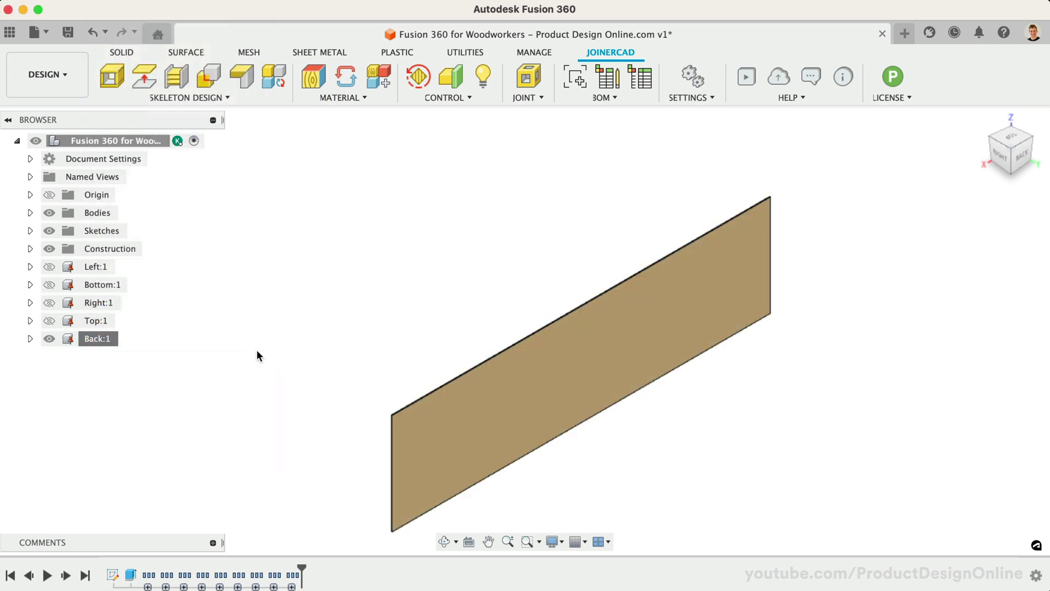
pyautogui.scroll(-2, 257, 356)
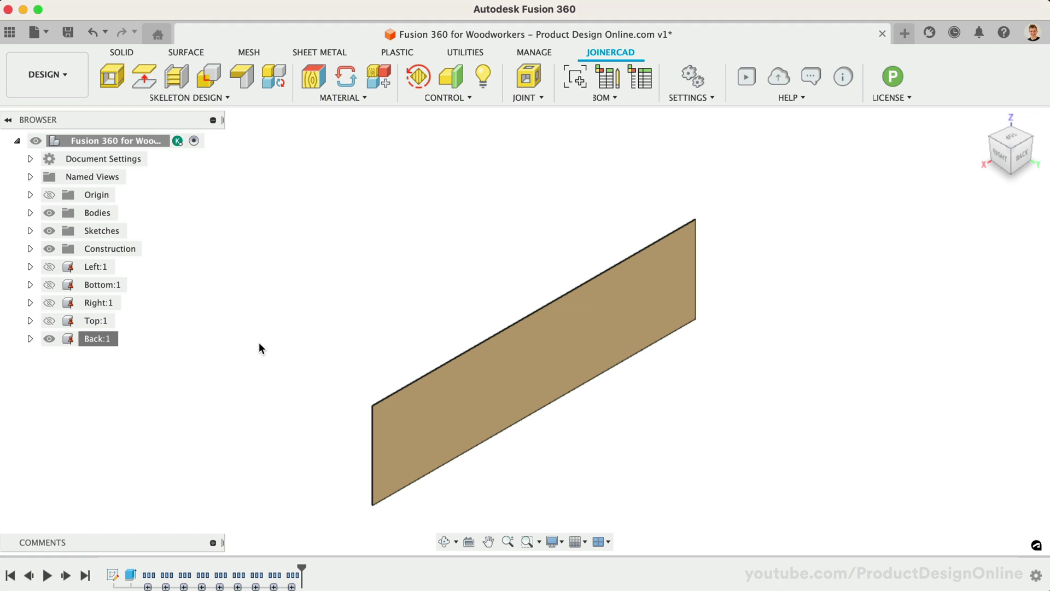
# Step: Set Select Face Priority and window-select the Back panel's four faces, then return to Home view
pyautogui.click(122, 52)
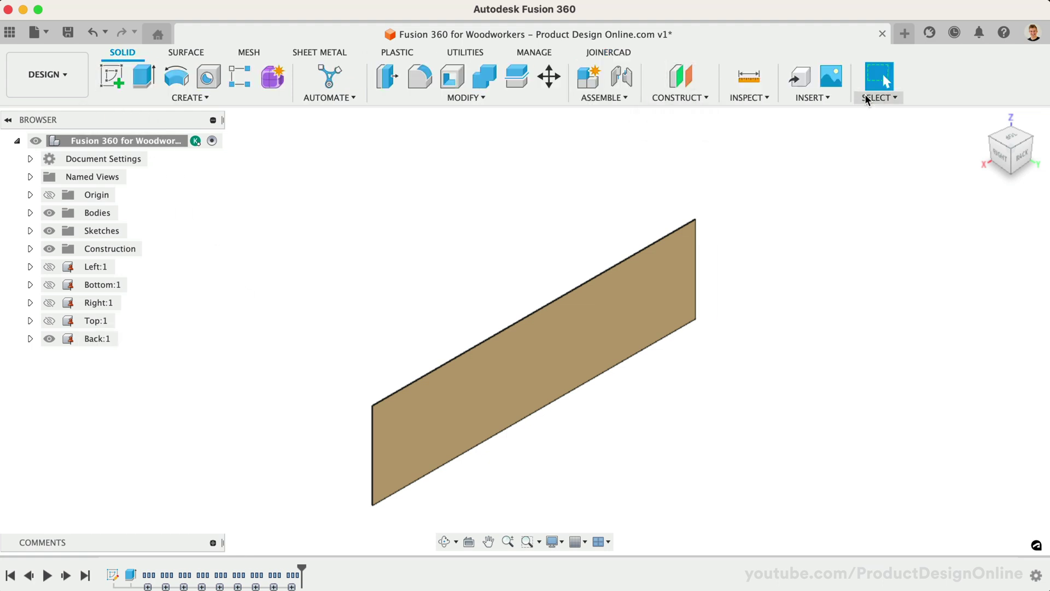
pyautogui.click(880, 97)
pyautogui.moveTo(885, 209)
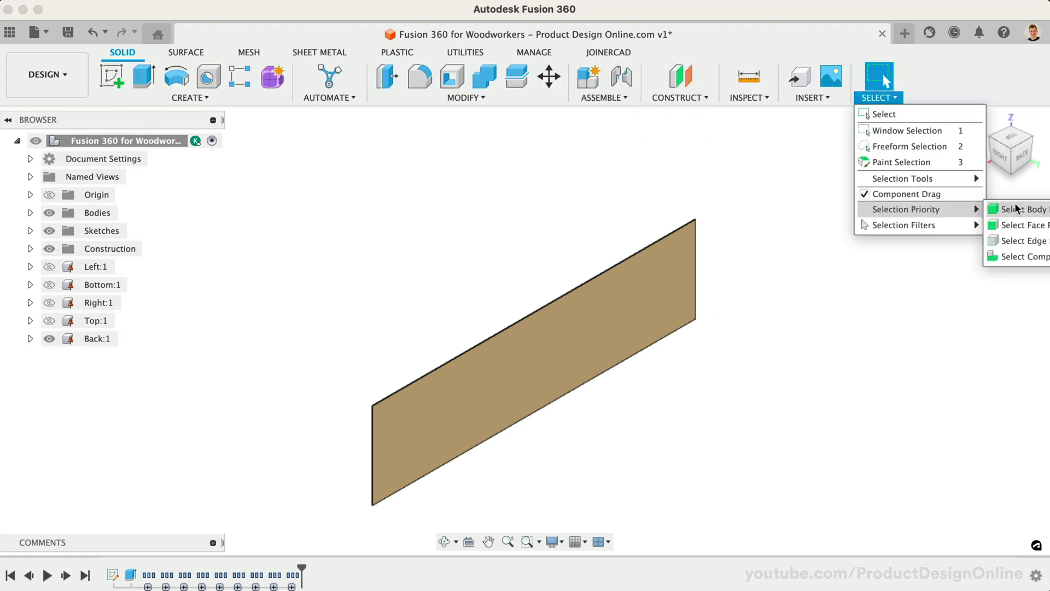
pyautogui.click(1007, 226)
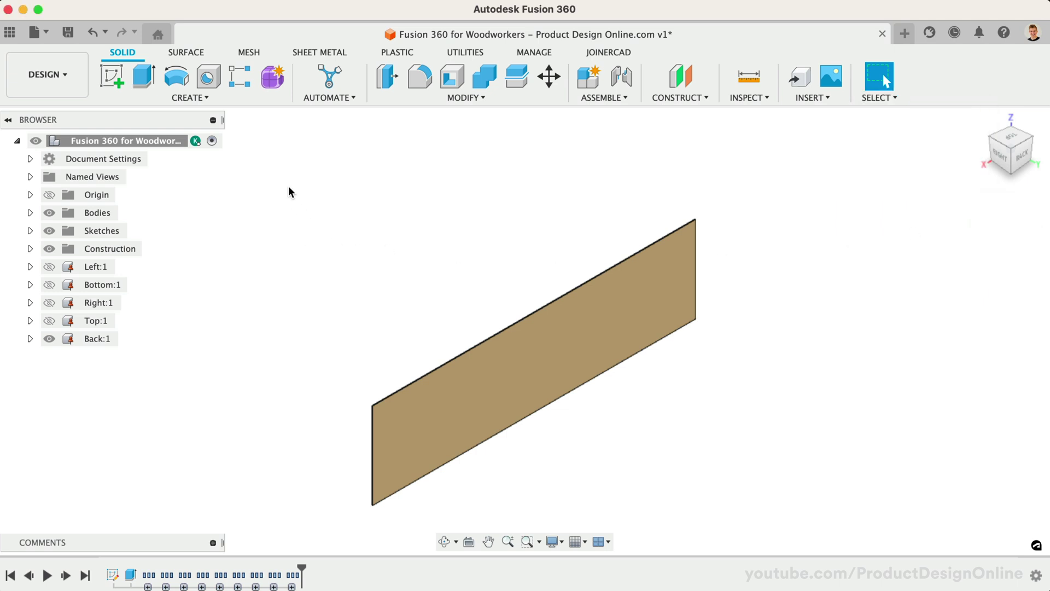
pyautogui.moveTo(280, 157); pyautogui.dragTo(822, 525)
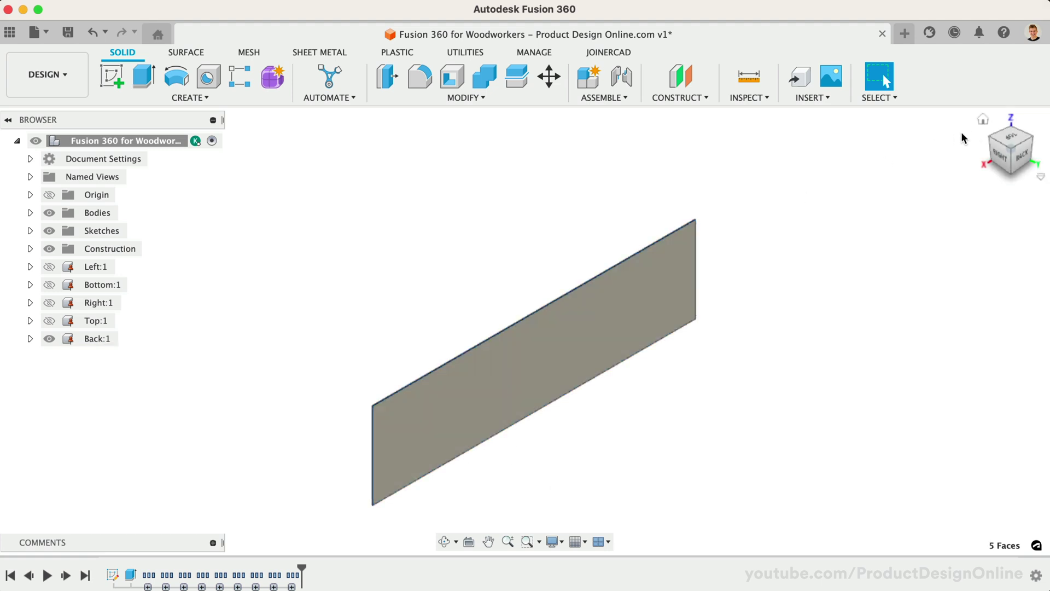
pyautogui.moveTo(984, 140); pyautogui.dragTo(939, 159)
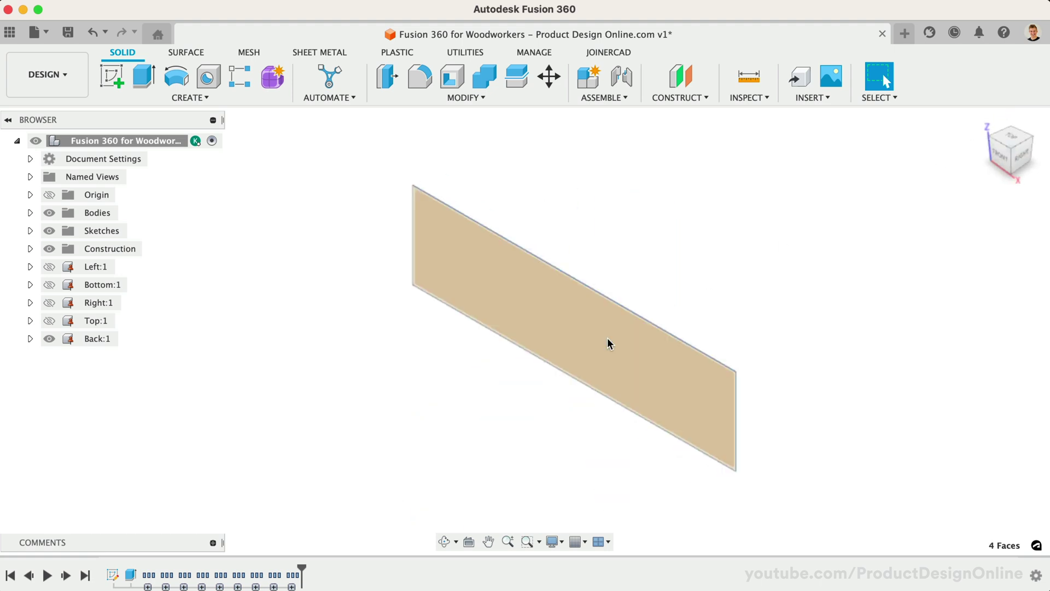
pyautogui.click(982, 119)
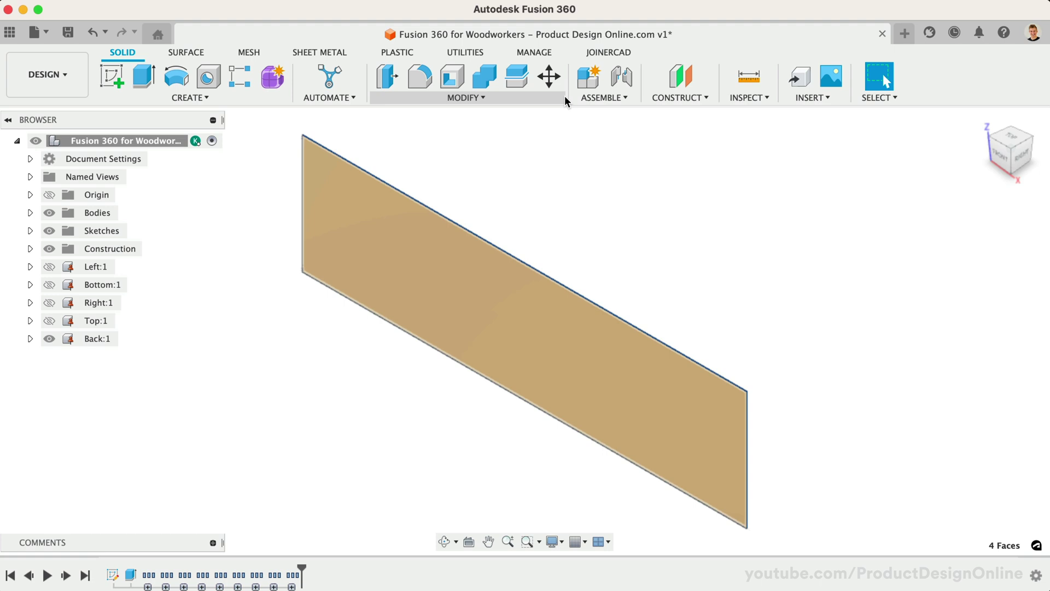
# Step: Use Offset Face to move the four selected Back panel faces by -10 mm
pyautogui.click(502, 97)
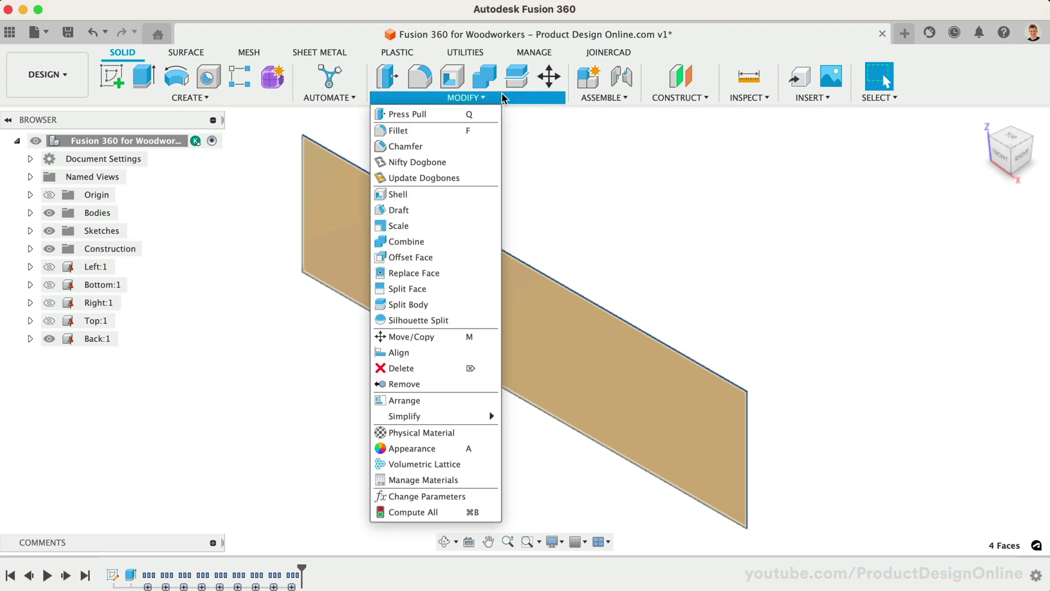
pyautogui.moveTo(450, 259)
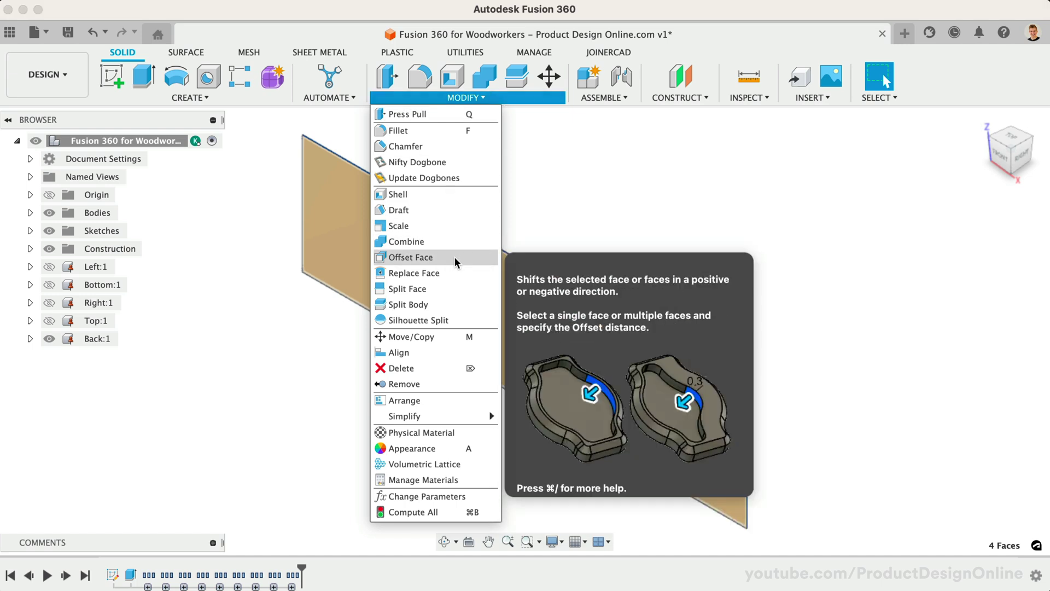
pyautogui.click(456, 262)
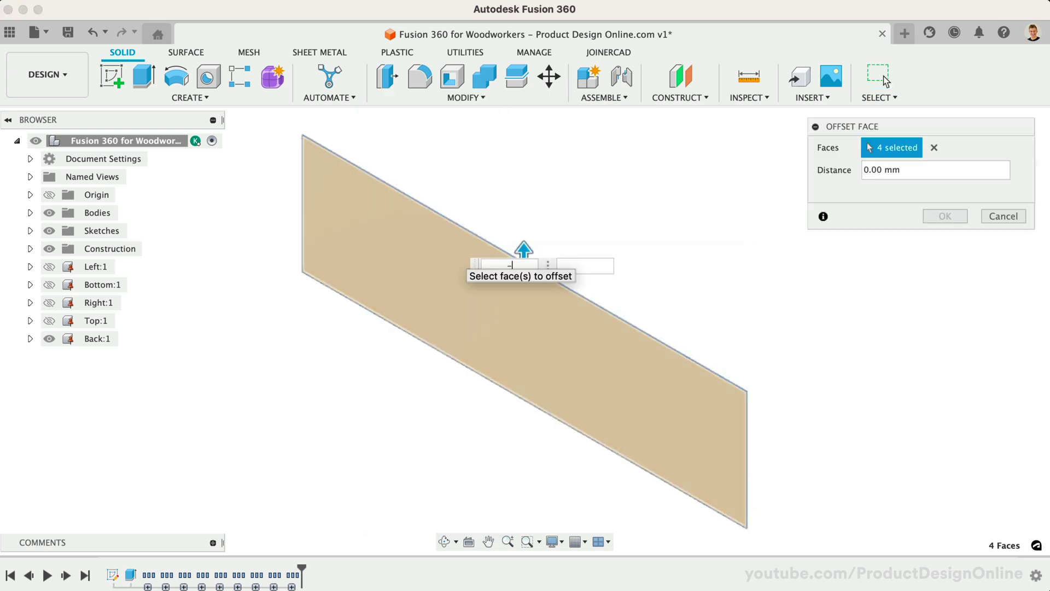
pyautogui.write('-10')
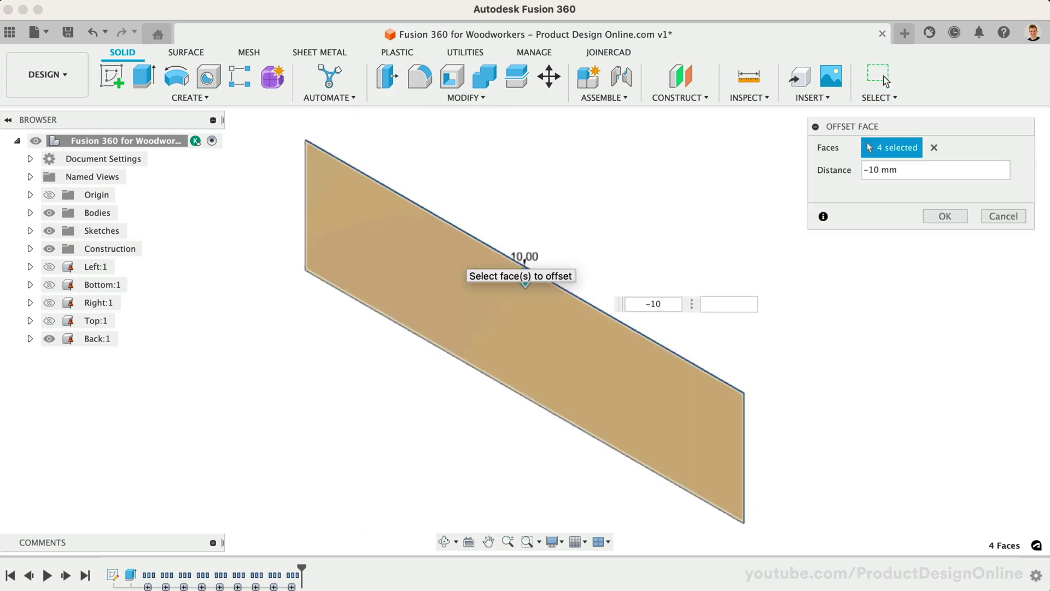
pyautogui.click(939, 215)
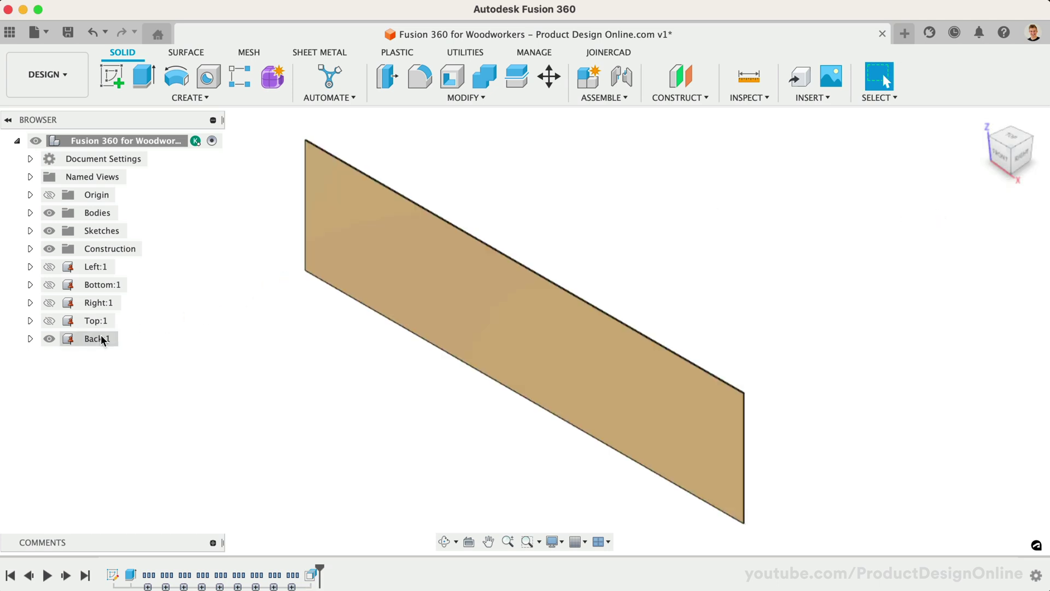
# Step: Unhide all panels and return to the isometric view
pyautogui.rightClick(102, 338)
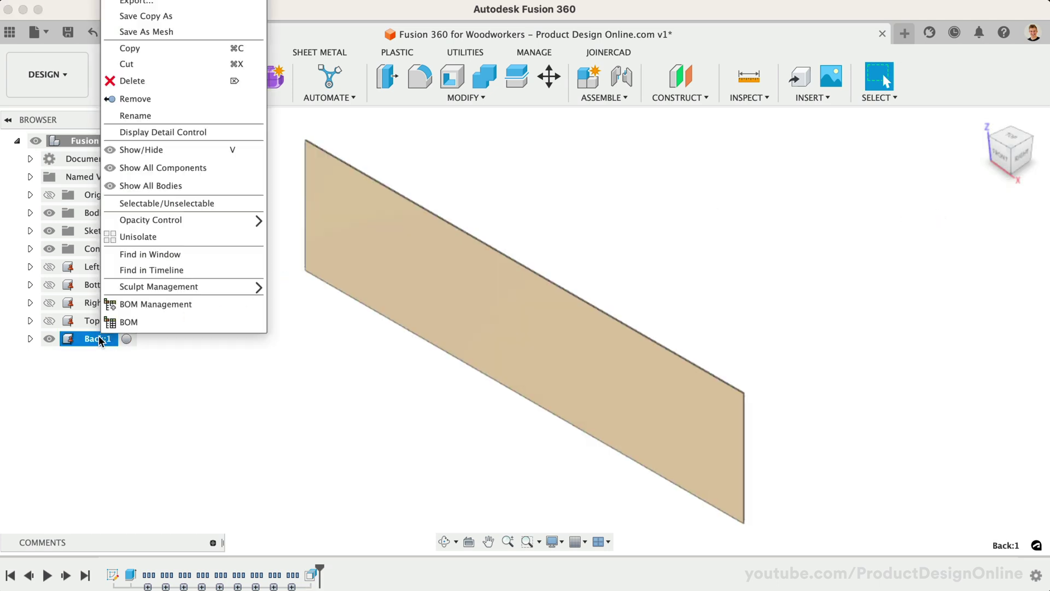
pyautogui.click(134, 239)
pyautogui.click(1033, 144)
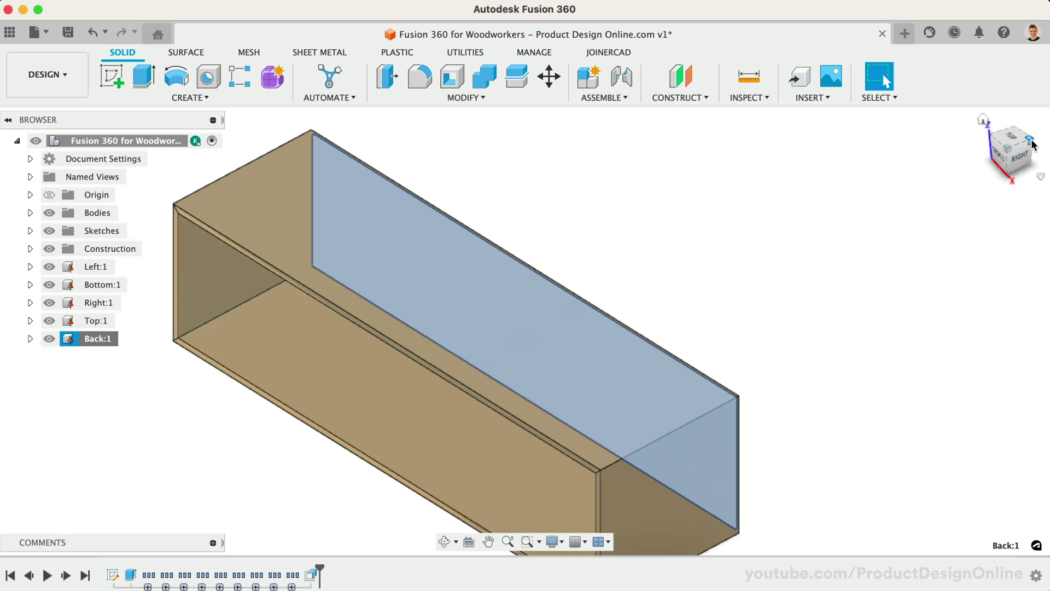
# Step: With JoinerCAD Trim, trim the Top, Right, Bottom and Left panels against the Back panel
pyautogui.click(612, 52)
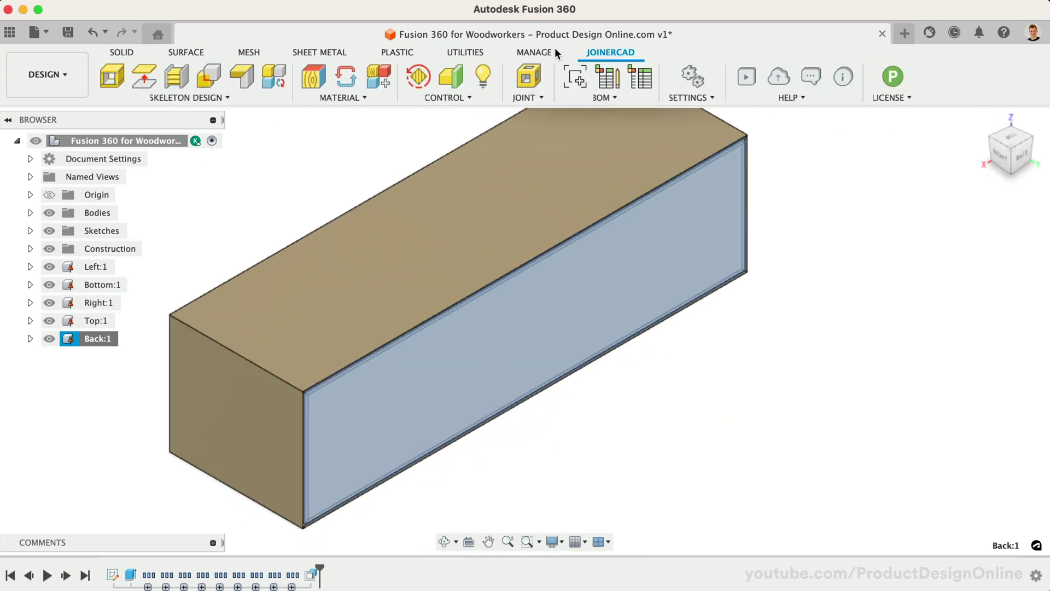
pyautogui.click(218, 101)
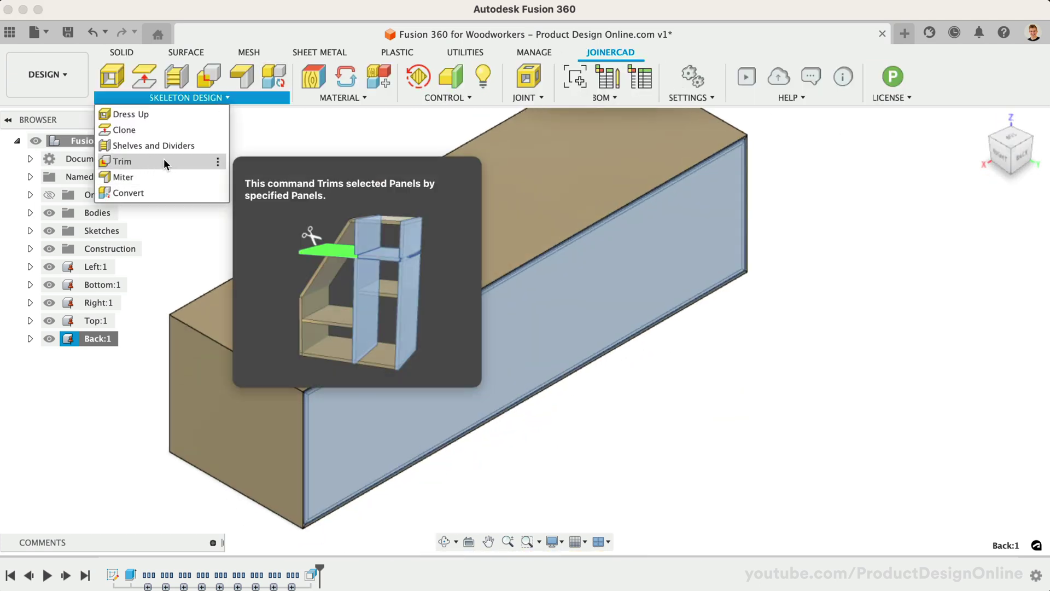
pyautogui.click(157, 160)
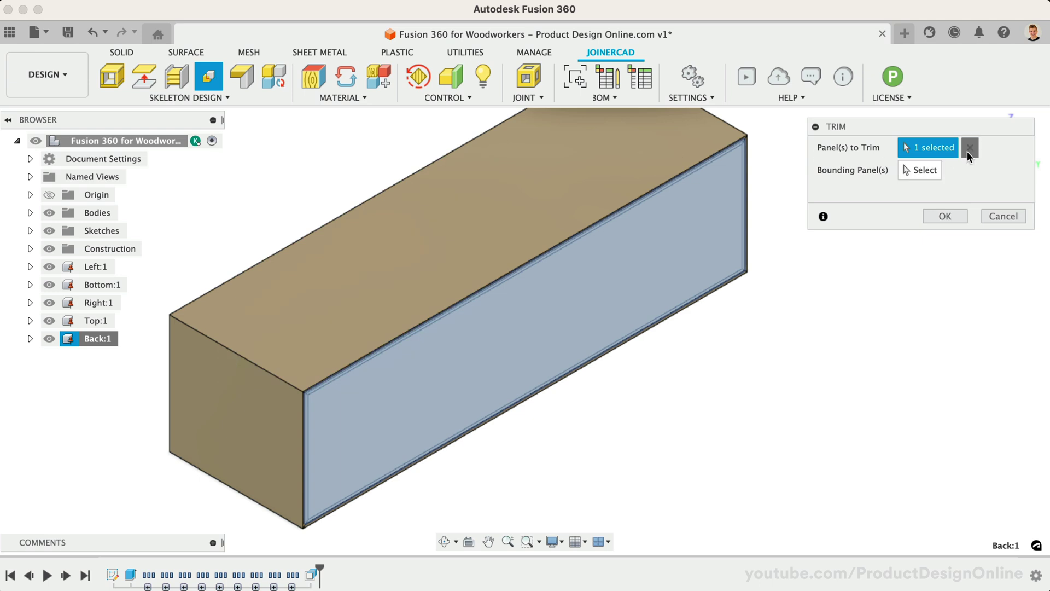
pyautogui.click(970, 147)
pyautogui.click(553, 182)
pyautogui.click(222, 440)
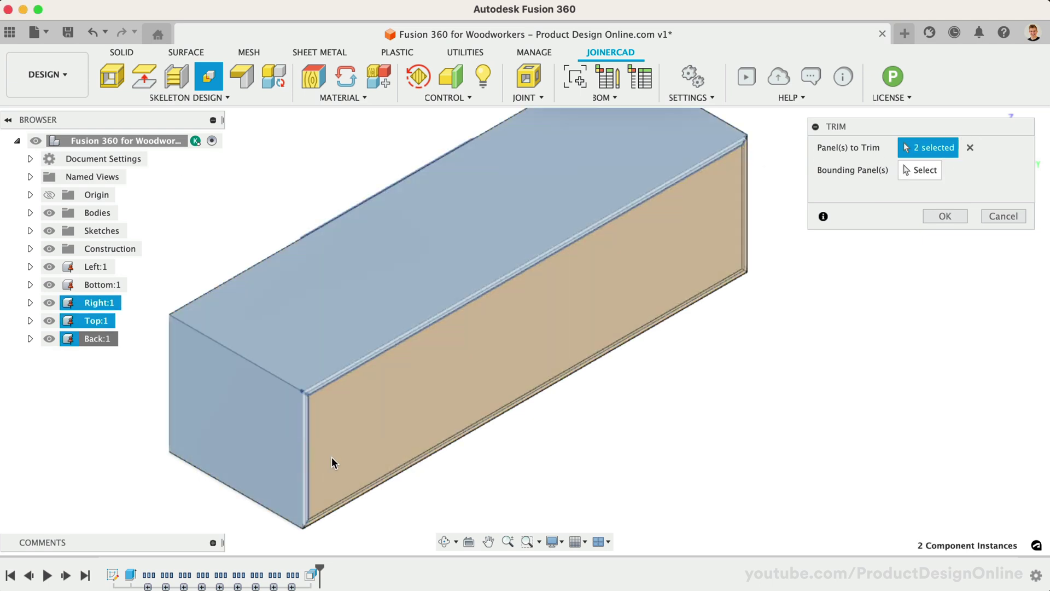
pyautogui.click(348, 500)
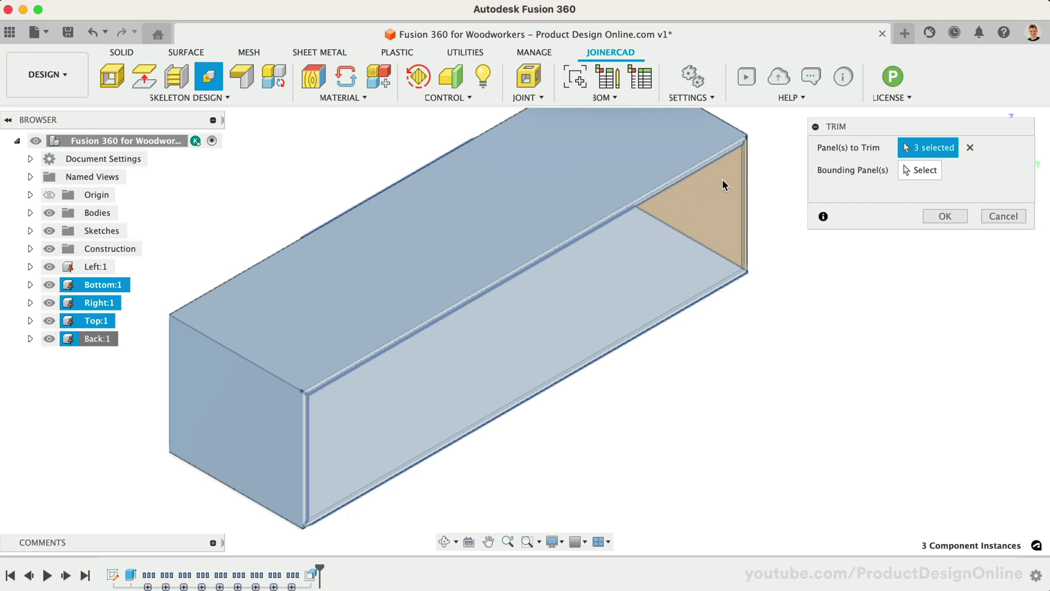
pyautogui.click(743, 178)
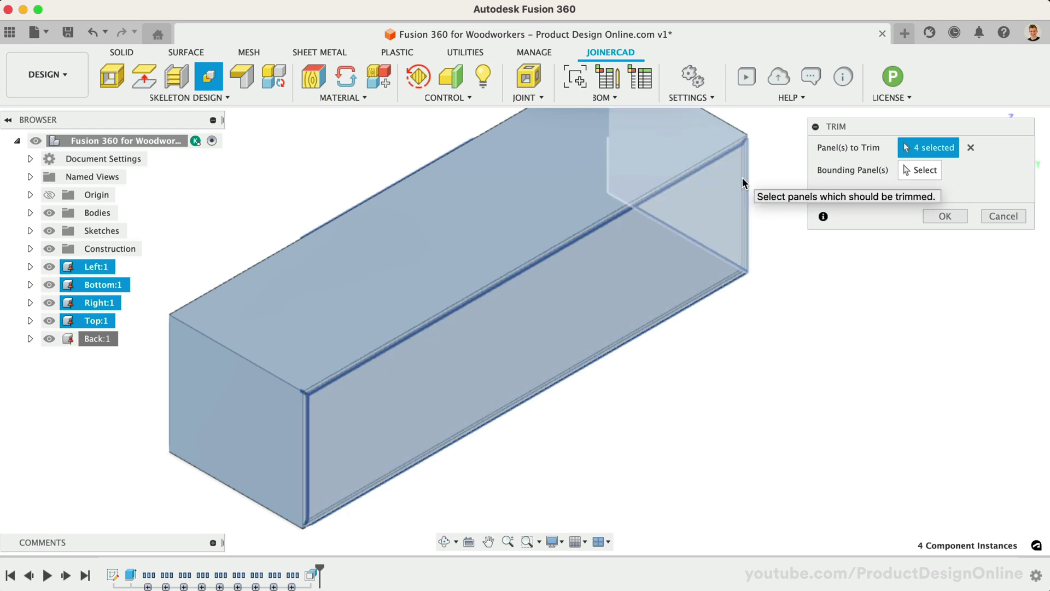
pyautogui.click(924, 170)
pyautogui.click(603, 258)
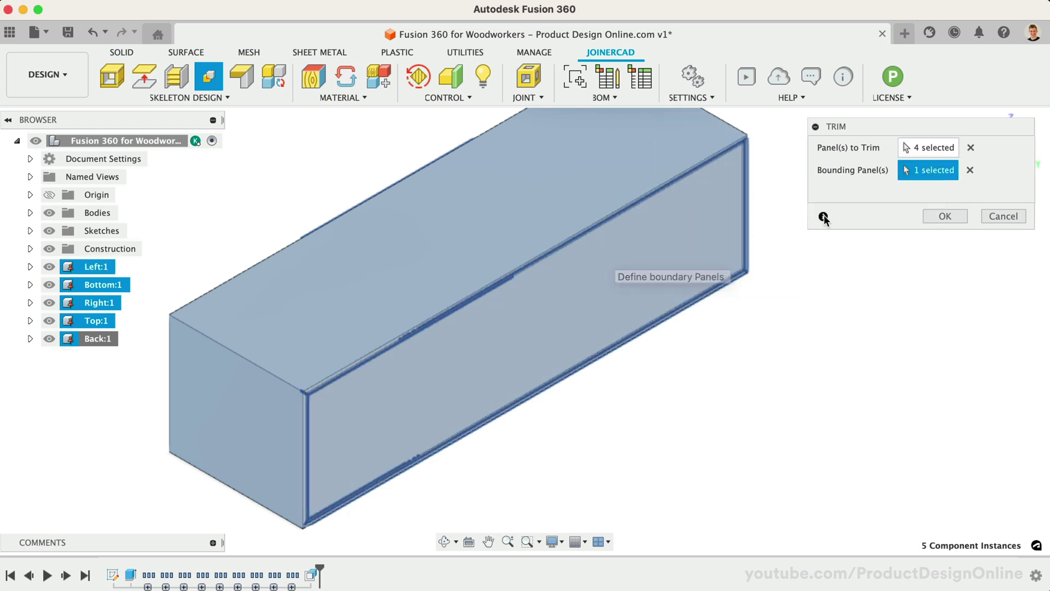
pyautogui.click(937, 219)
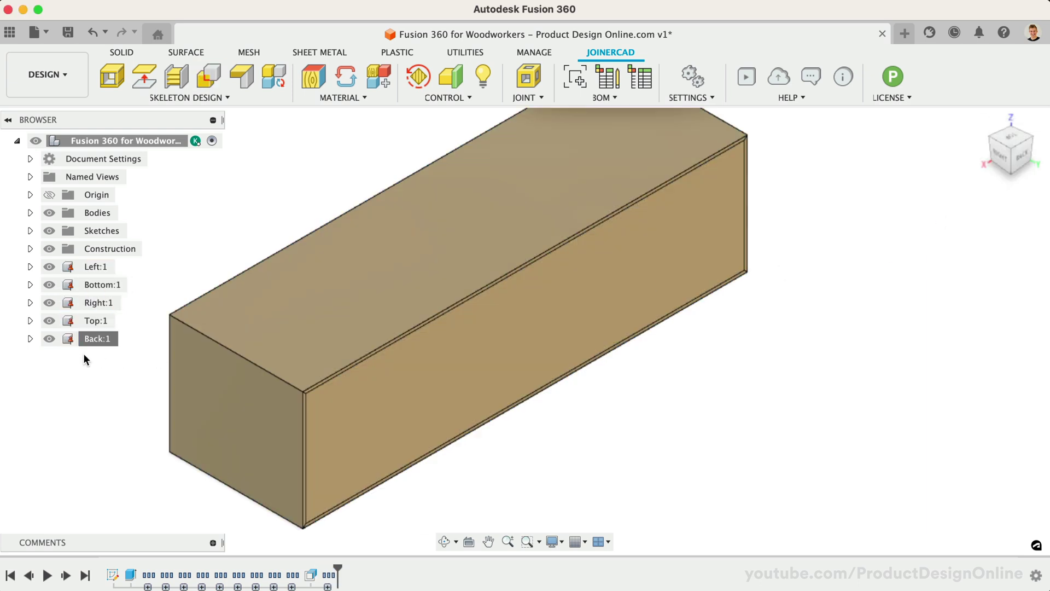
pyautogui.click(48, 339)
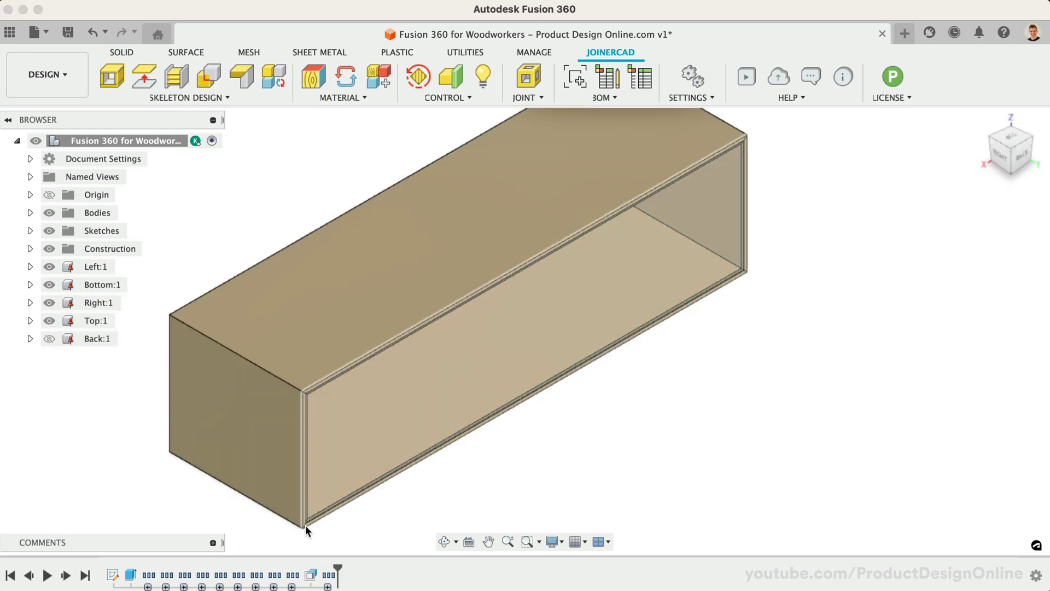
pyautogui.scroll(3, 306, 527)
pyautogui.scroll(5, 305, 526)
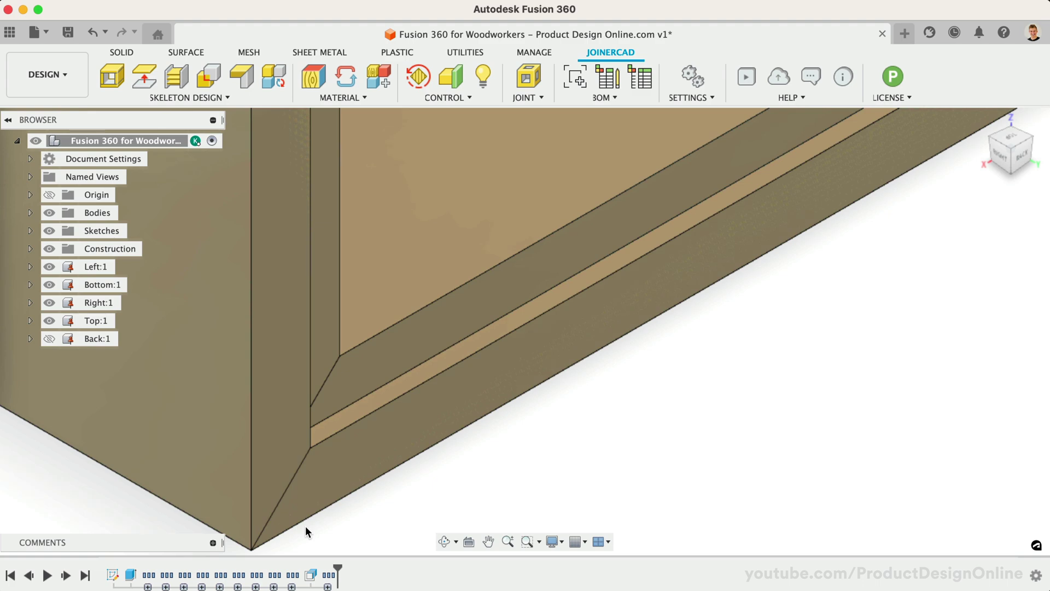
pyautogui.click(49, 339)
pyautogui.click(48, 339)
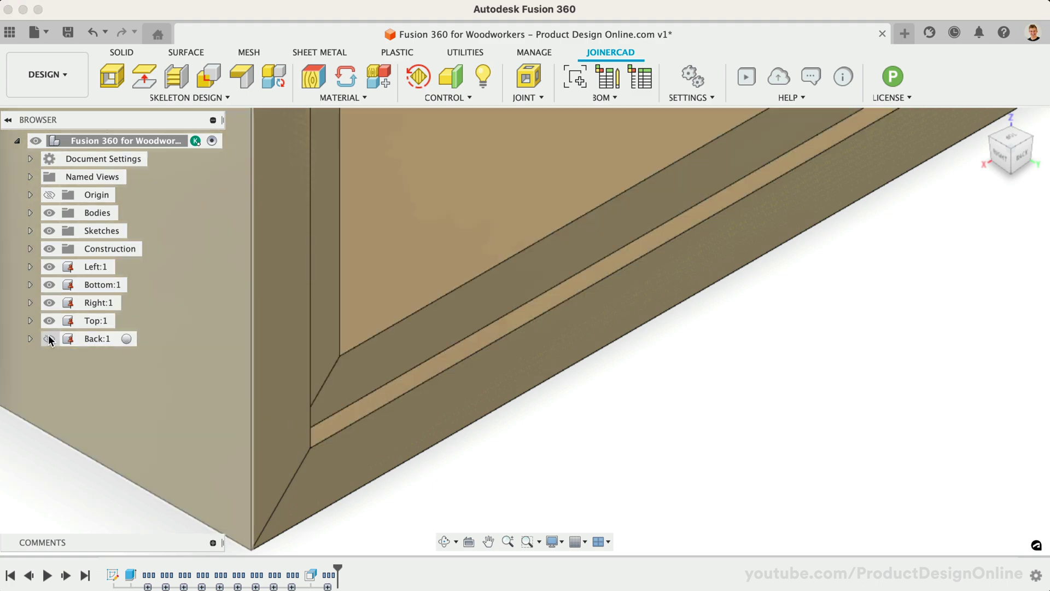
pyautogui.scroll(-5, 422, 375)
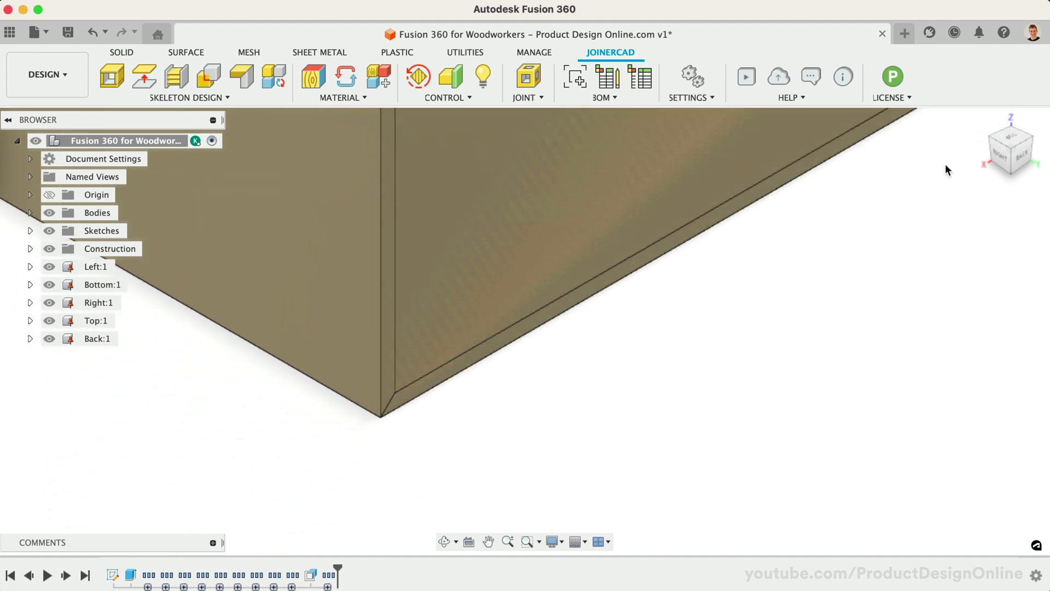
pyautogui.click(984, 119)
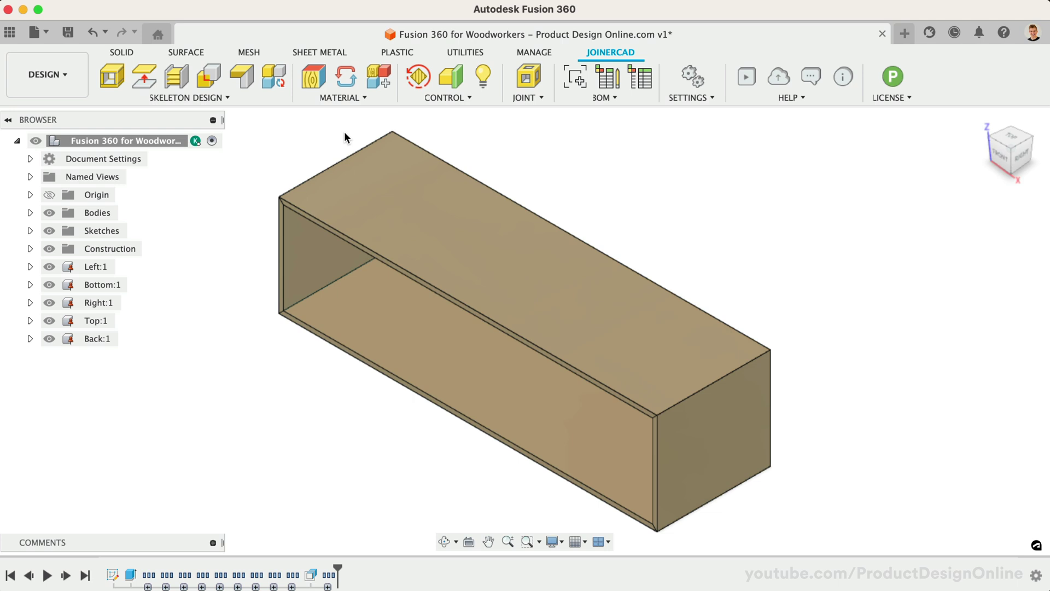
# Step: Set up Shelves and Dividers between the Left and Right inner faces with 2 elements
pyautogui.click(172, 82)
pyautogui.click(317, 273)
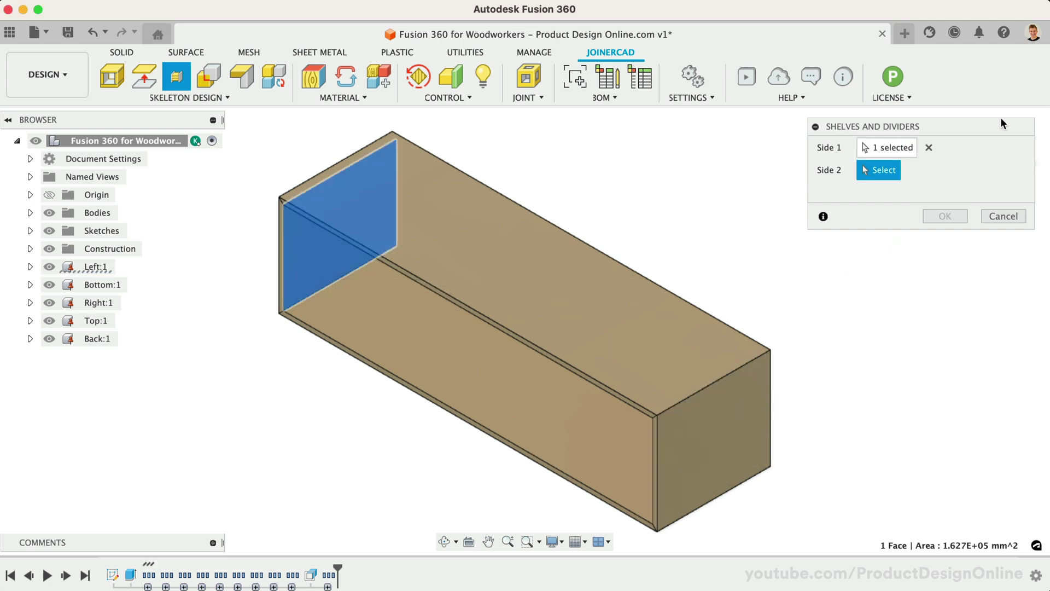
pyautogui.moveTo(973, 132); pyautogui.dragTo(972, 241)
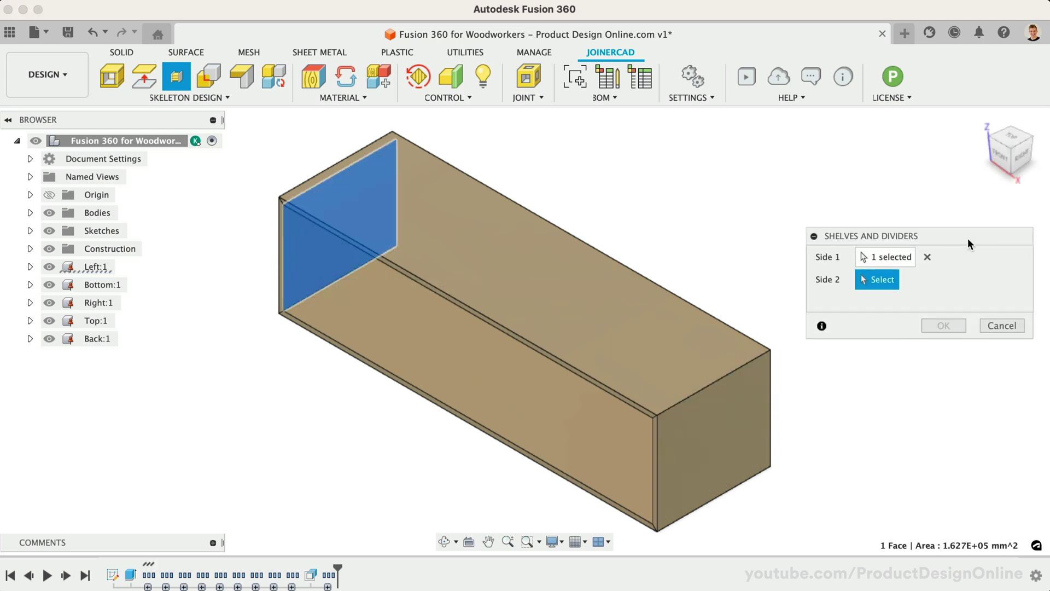
pyautogui.click(990, 141)
pyautogui.click(752, 269)
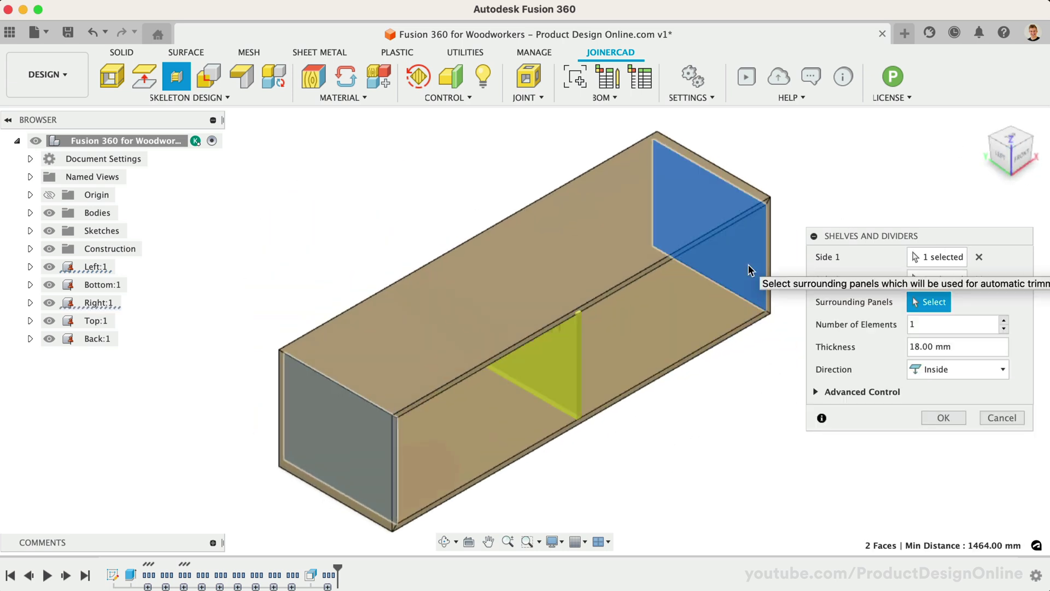
pyautogui.click(1004, 319)
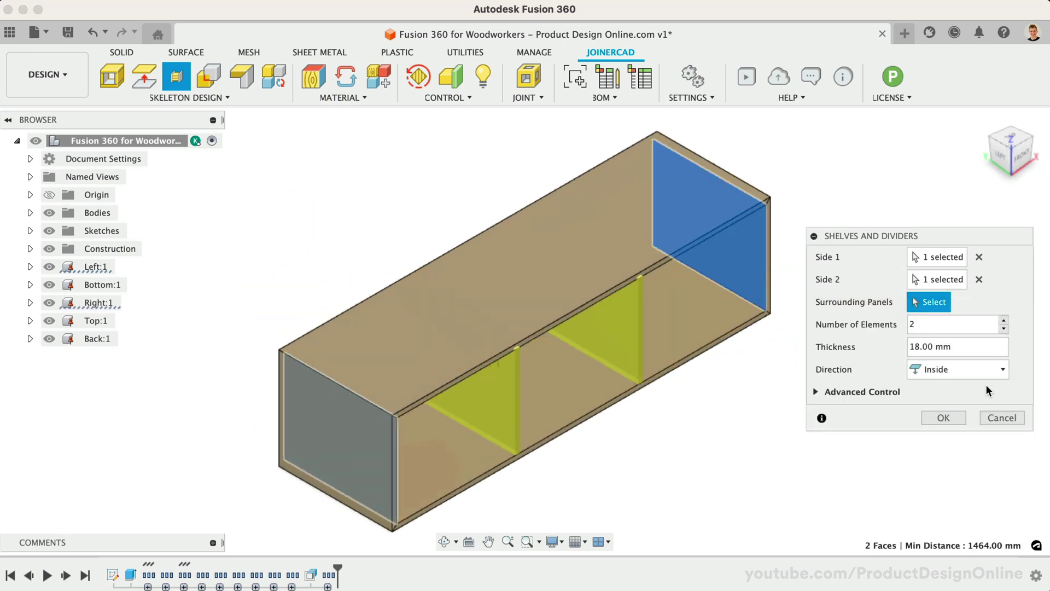
# Step: Build the dividers, then a middle shelf from Bottom to Top bounded by Panel 1:1 and 1:2
pyautogui.click(952, 416)
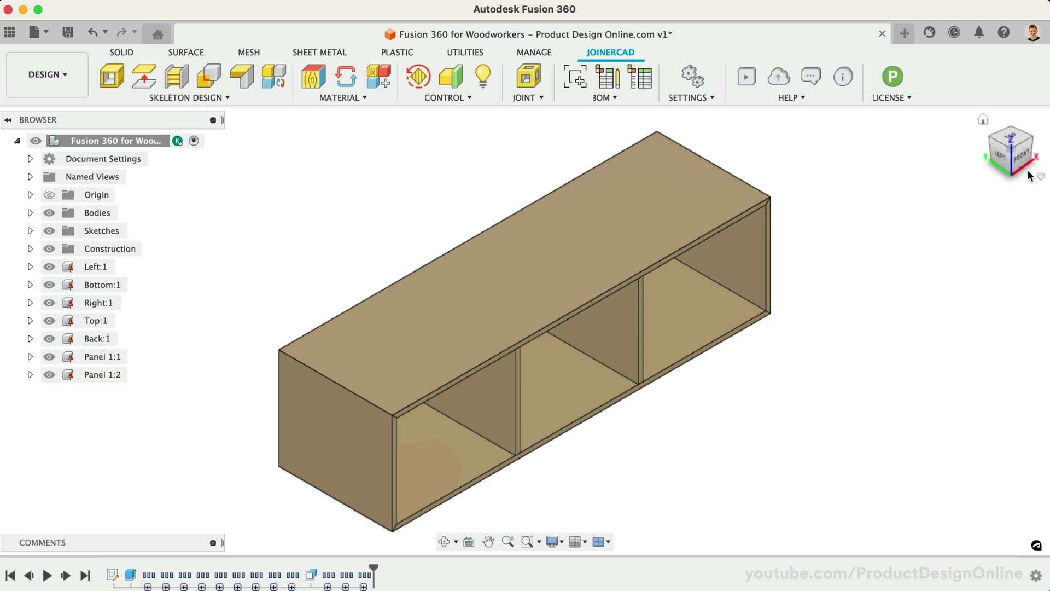
pyautogui.rightClick(877, 322)
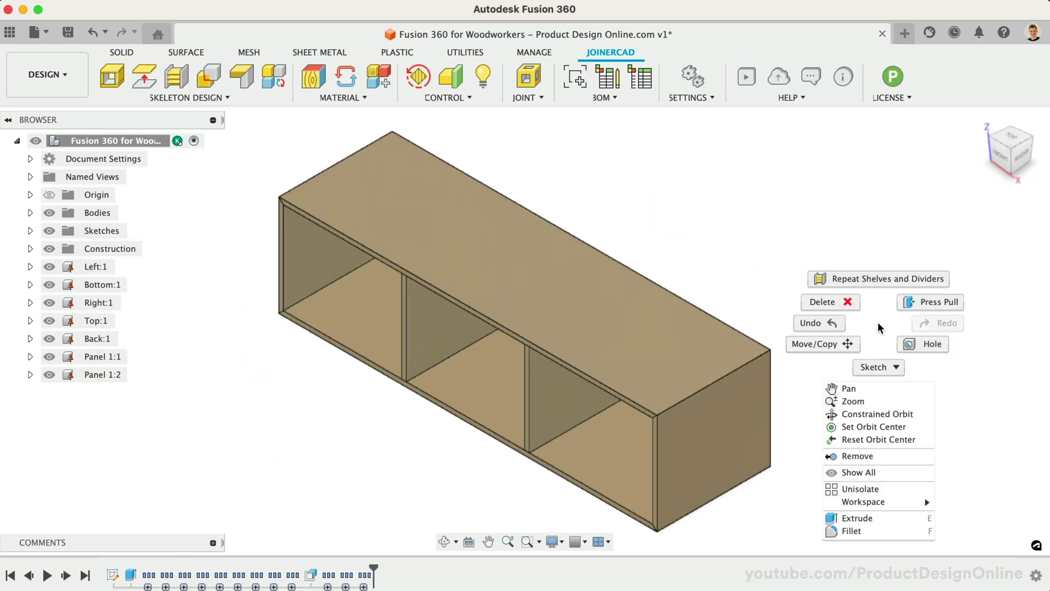
pyautogui.click(877, 277)
pyautogui.click(508, 385)
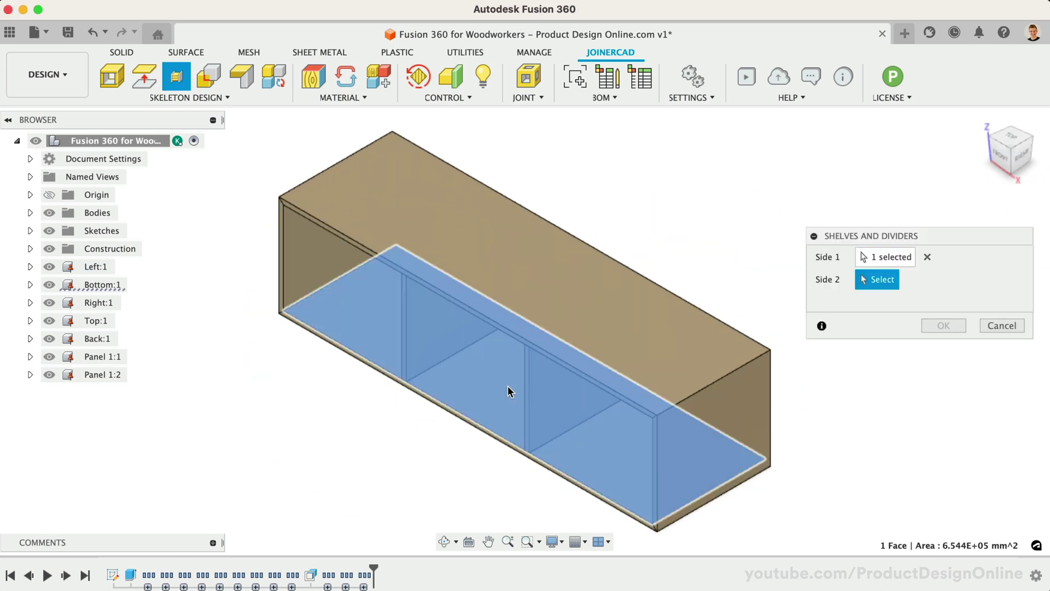
pyautogui.moveTo(1018, 158); pyautogui.dragTo(619, 206)
pyautogui.click(514, 261)
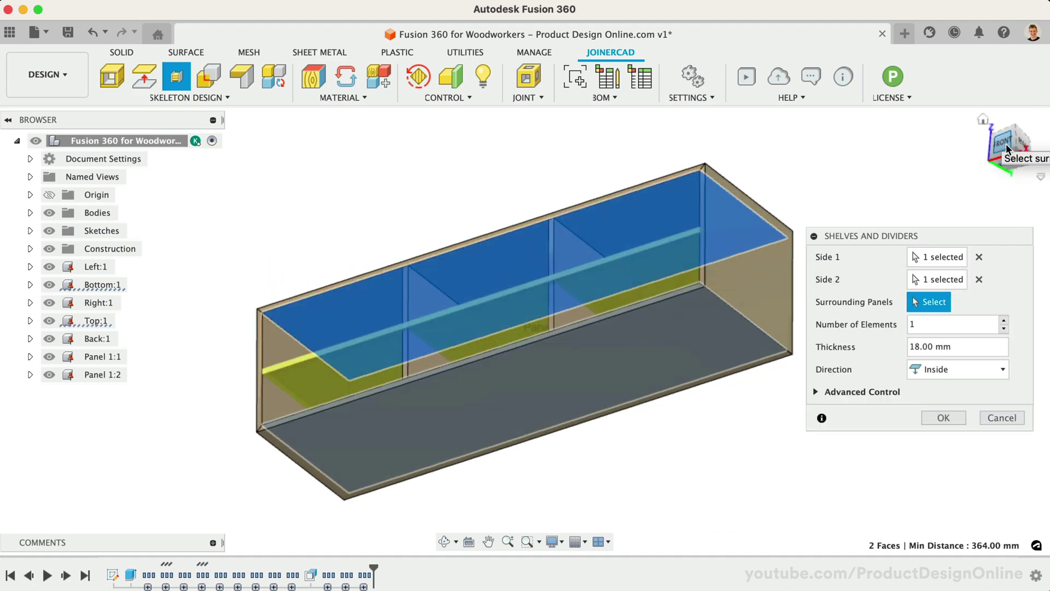
pyautogui.moveTo(1009, 134); pyautogui.dragTo(1006, 162)
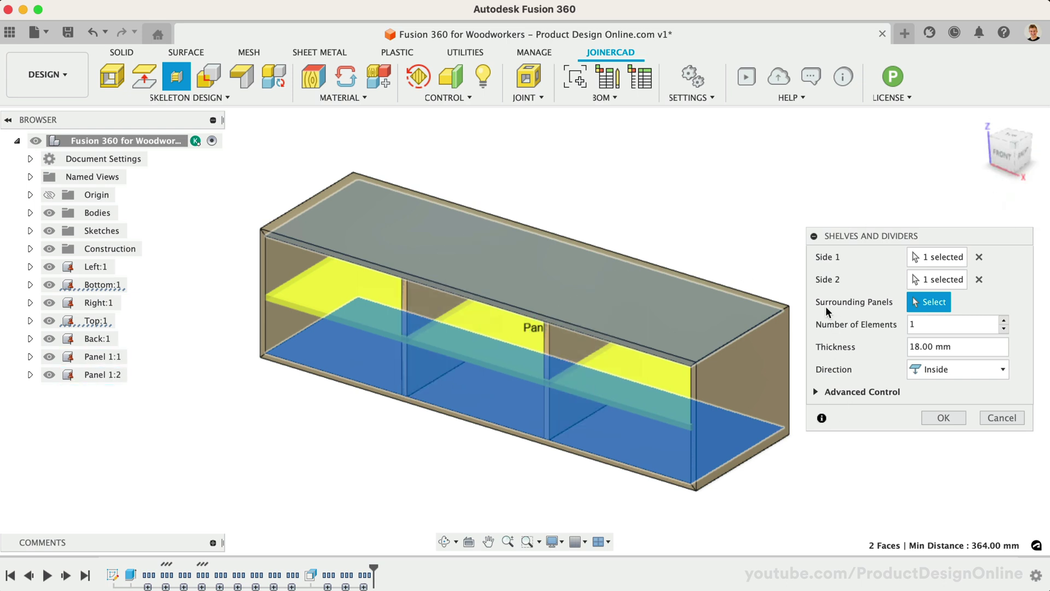
pyautogui.click(428, 309)
pyautogui.click(556, 338)
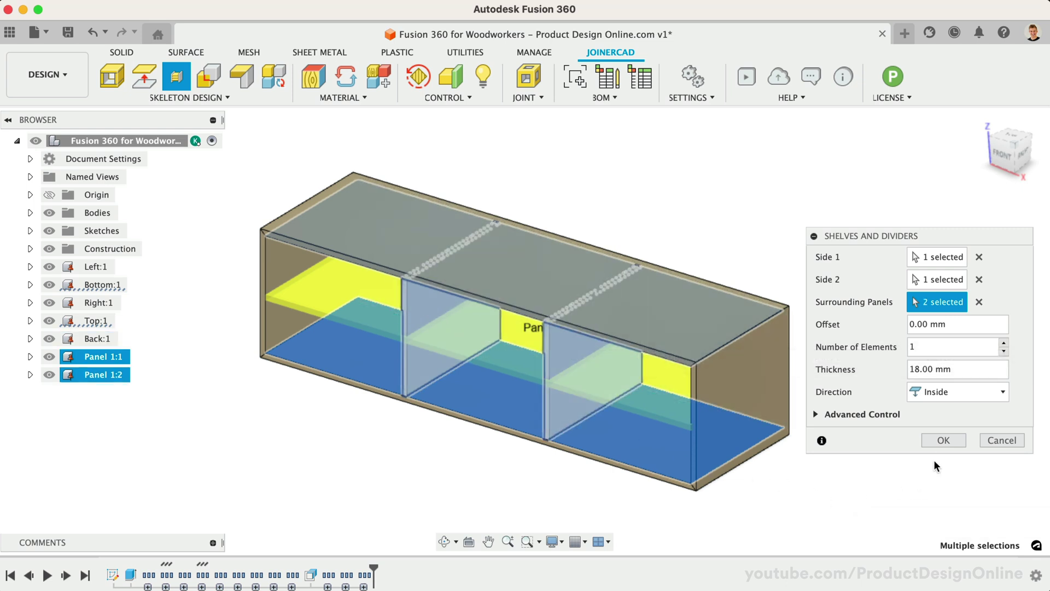
pyautogui.click(943, 440)
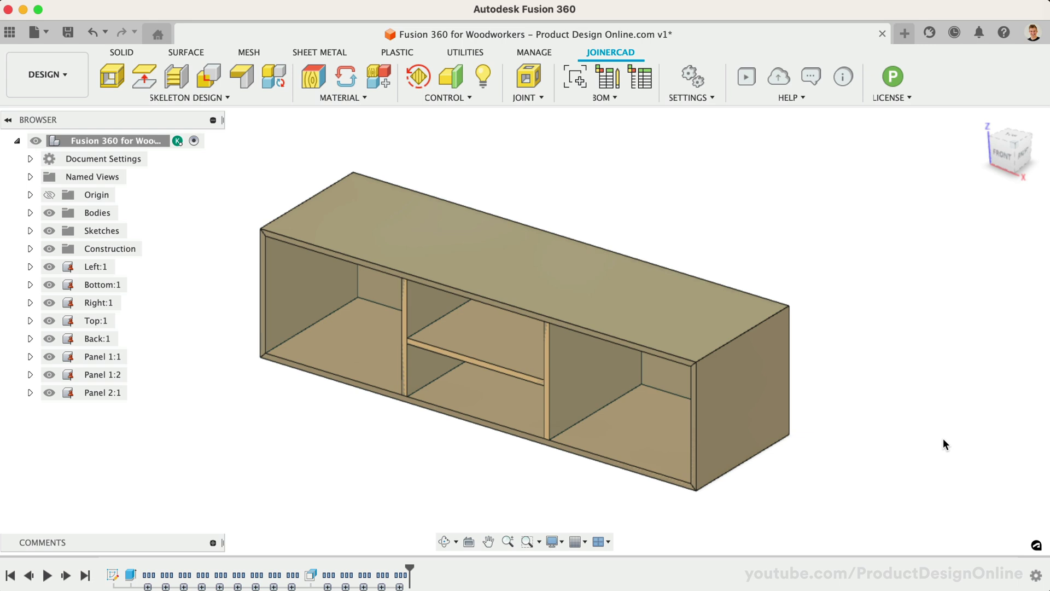
# Step: Run JoinerCAD Project and Samples and confirm creating the project with sample files
pyautogui.click(786, 82)
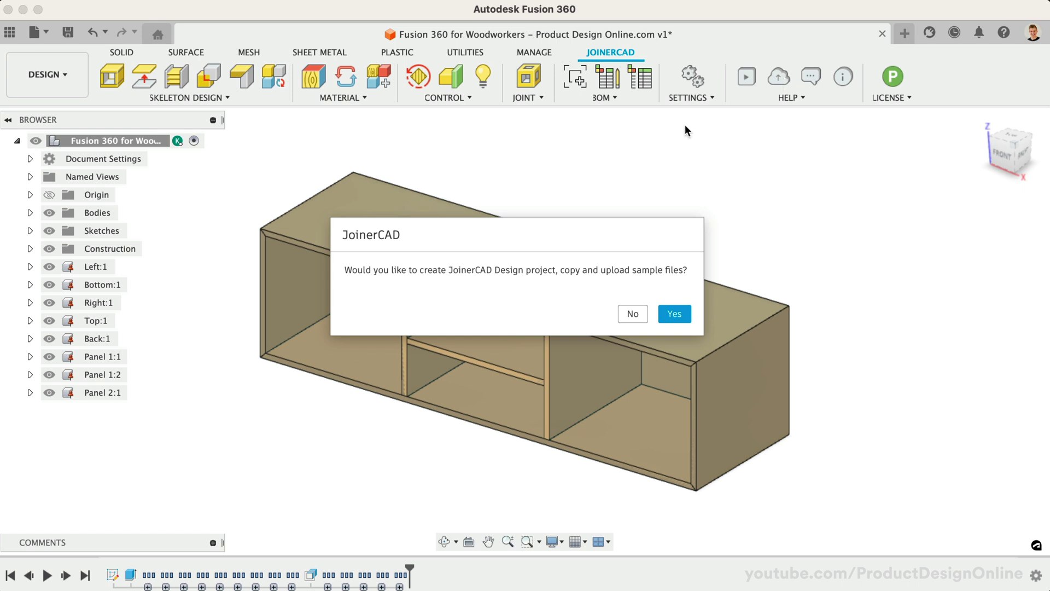
pyautogui.click(674, 315)
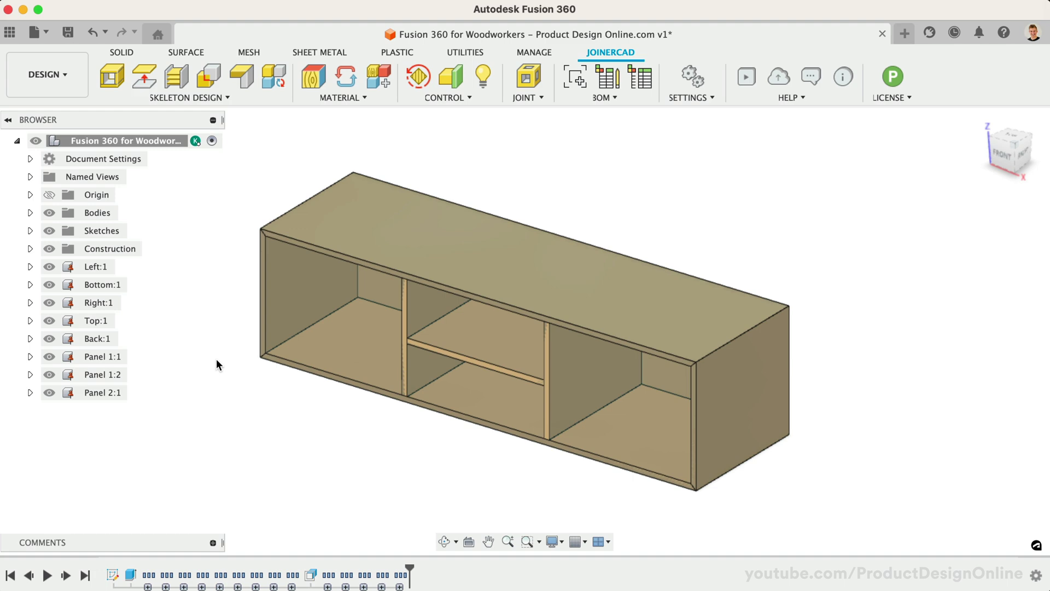
# Step: Insert Rectangular leg H100 from JoinerCAD Design > Hardware into the current design
pyautogui.click(10, 32)
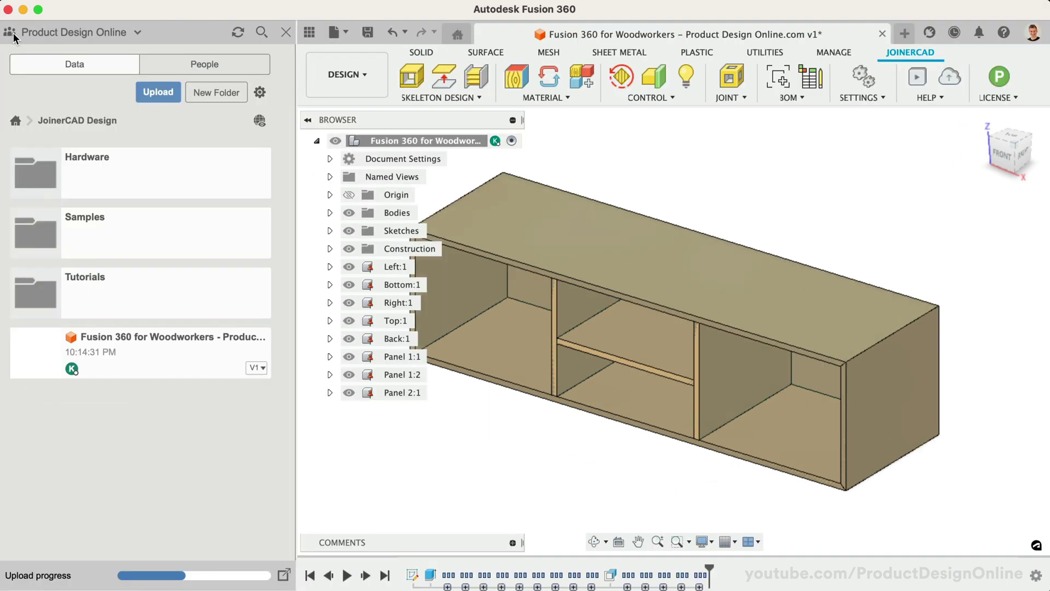
pyautogui.click(20, 123)
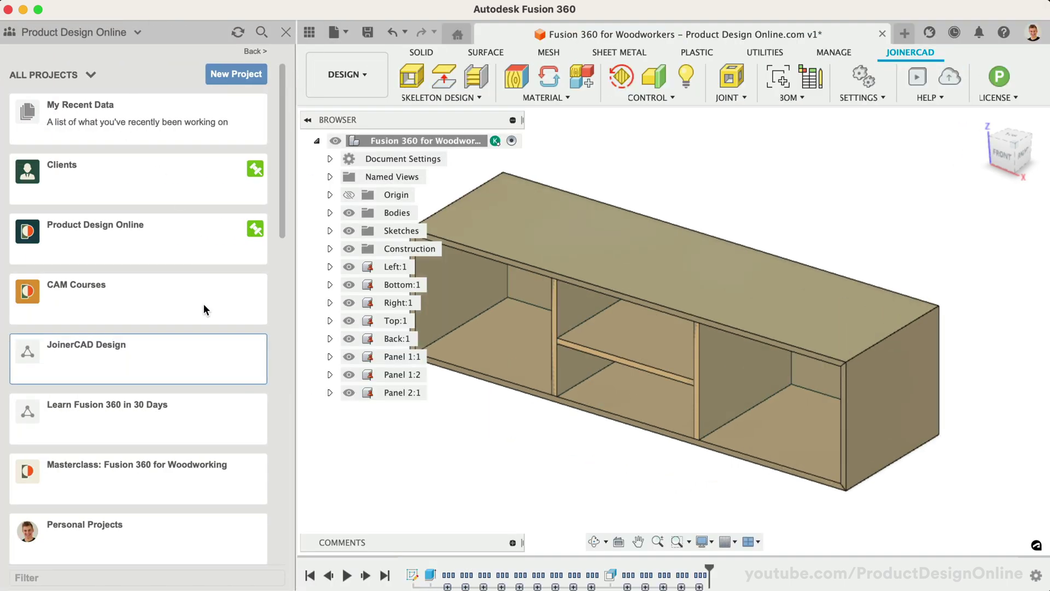
pyautogui.click(166, 345)
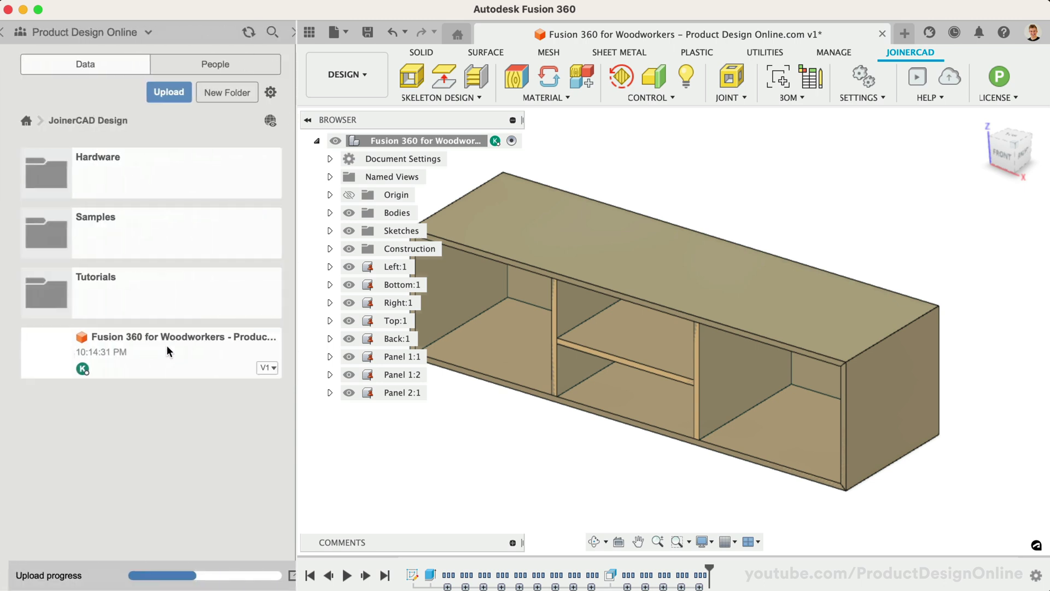
pyautogui.click(148, 172)
pyautogui.scroll(-3, 131, 388)
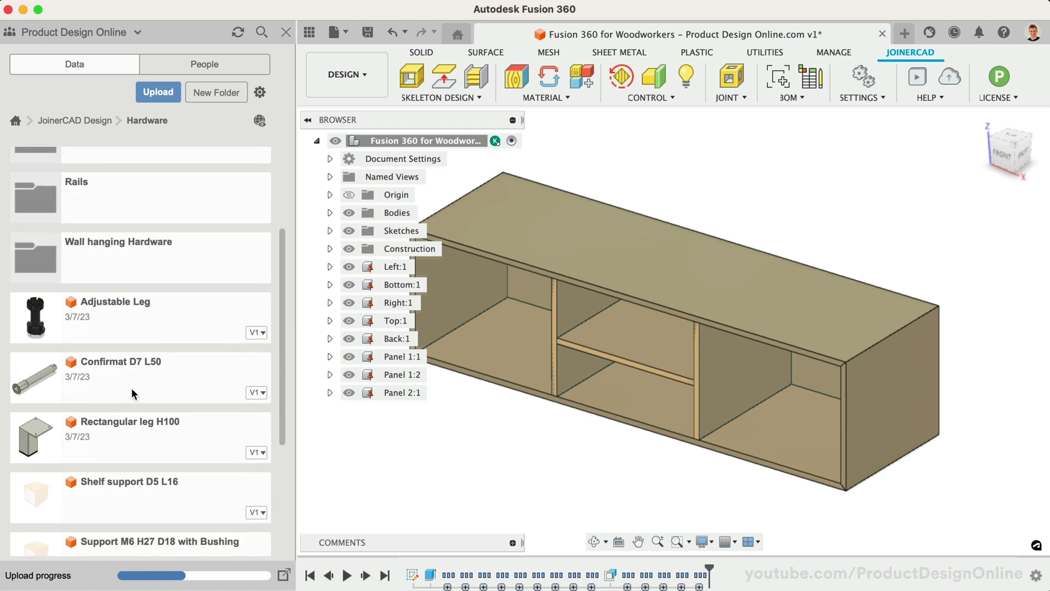
pyautogui.rightClick(129, 432)
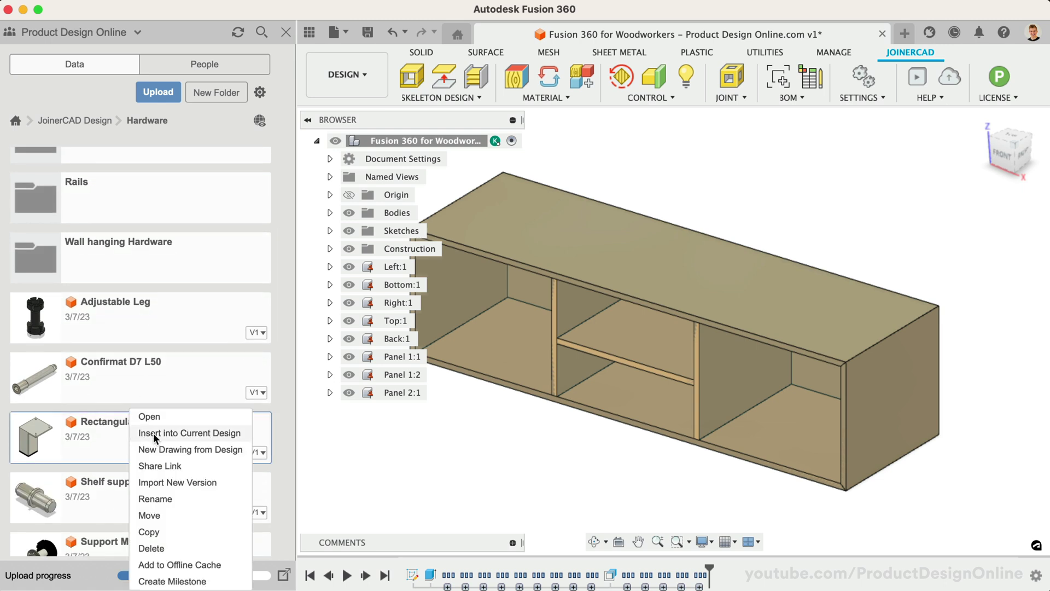
pyautogui.click(199, 433)
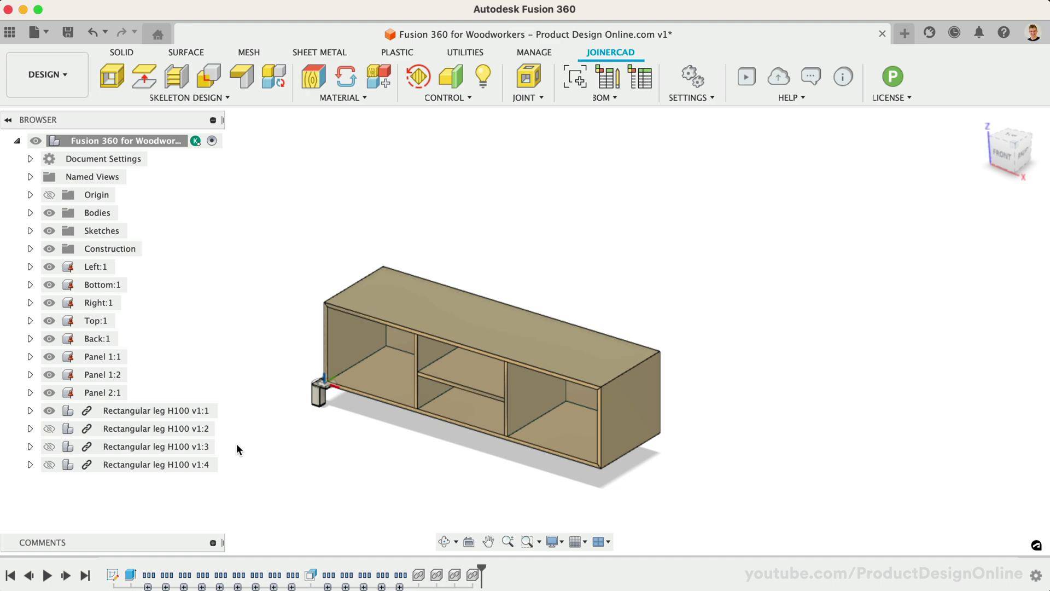
# Step: Joint the leg's top plate to the Bottom panel's corner
pyautogui.scroll(5, 267, 424)
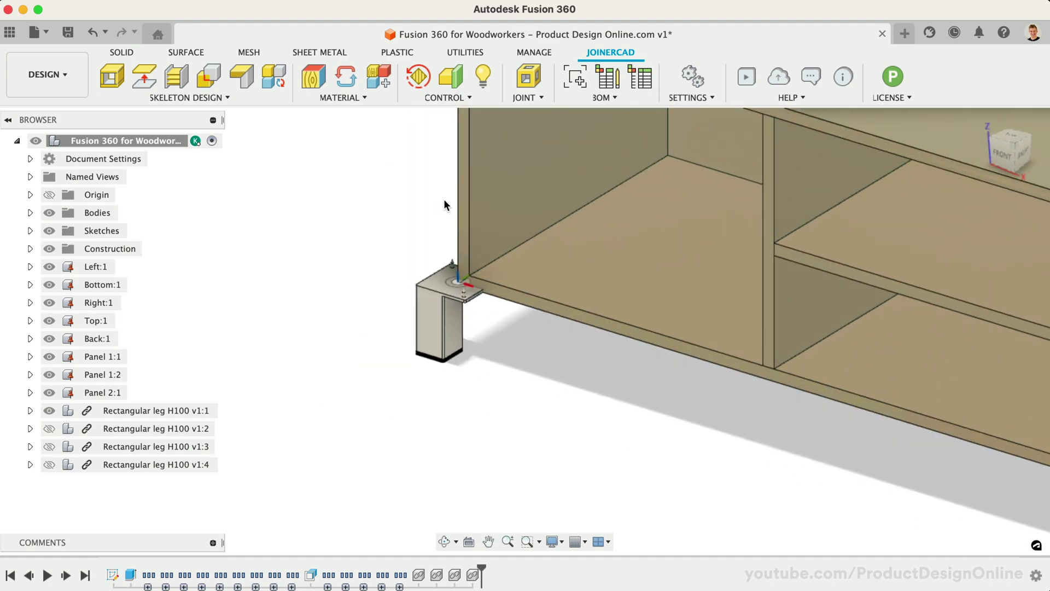
pyautogui.scroll(6, 444, 199)
pyautogui.scroll(3, 410, 255)
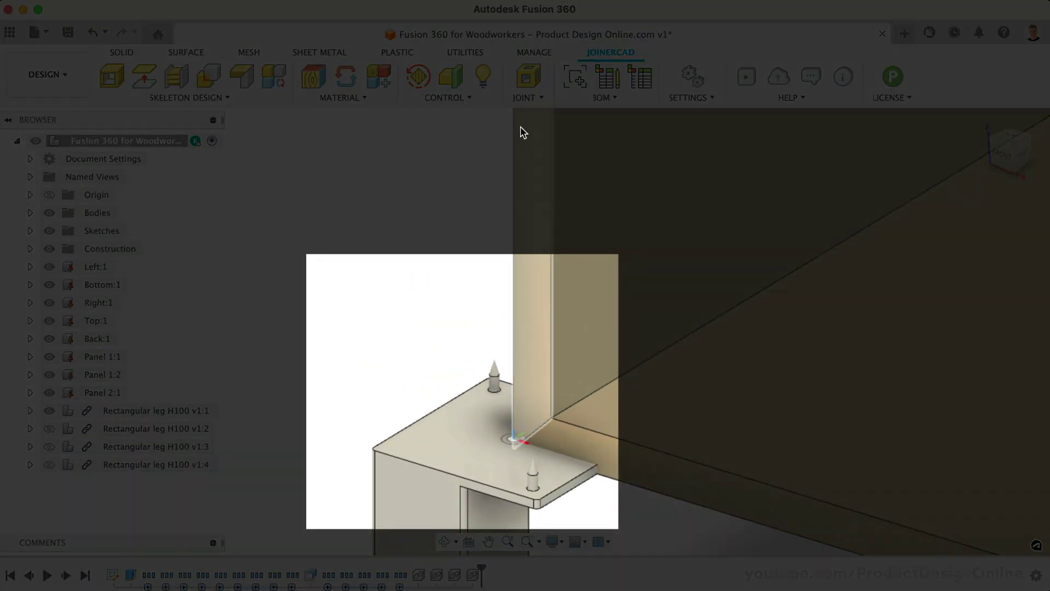
pyautogui.click(125, 54)
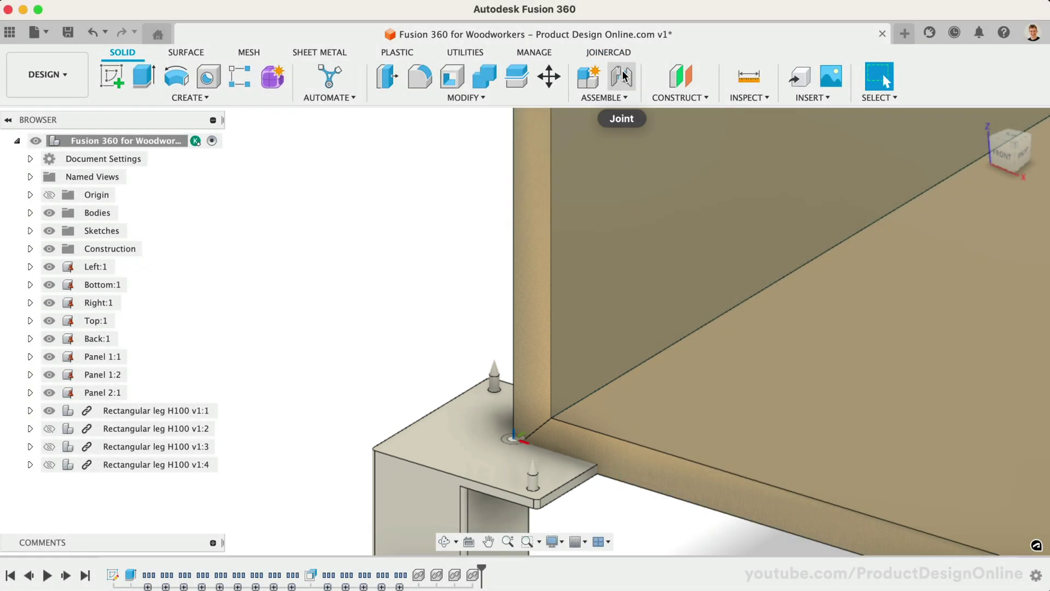
pyautogui.click(623, 76)
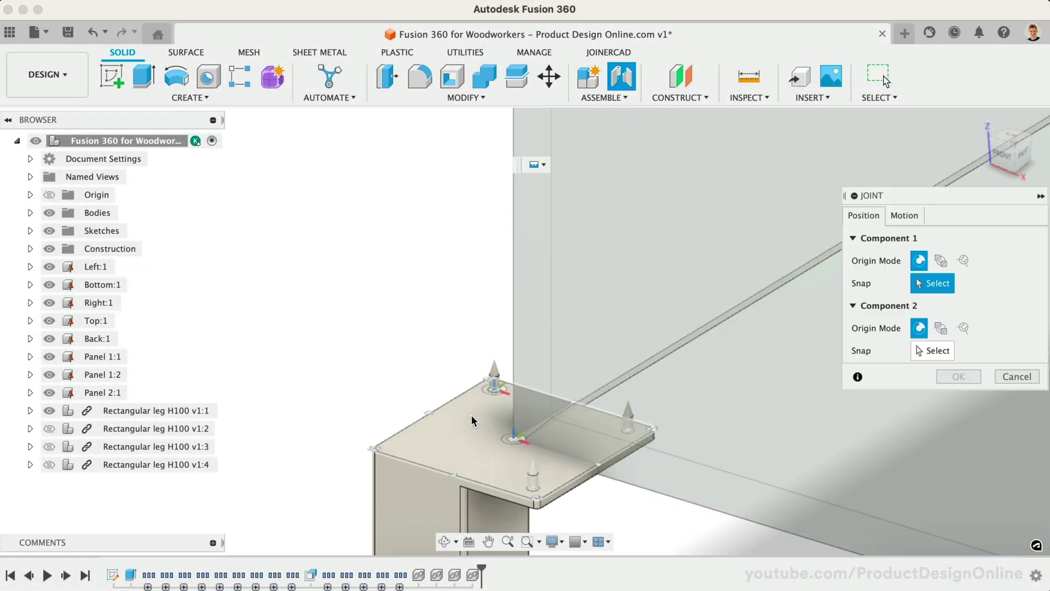
pyautogui.click(389, 451)
pyautogui.scroll(1, 588, 493)
pyautogui.click(1024, 164)
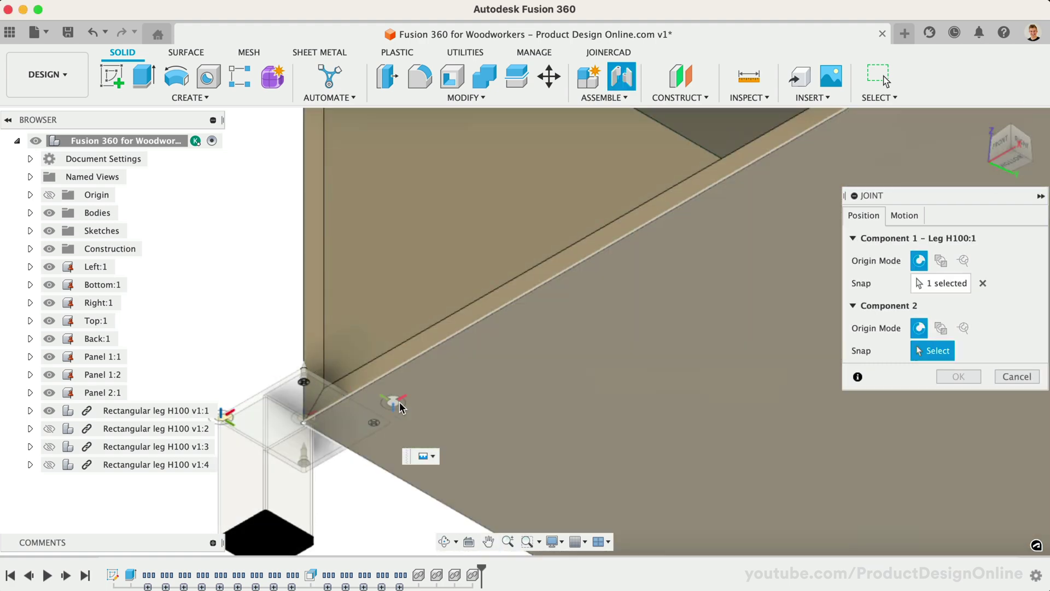
pyautogui.click(352, 421)
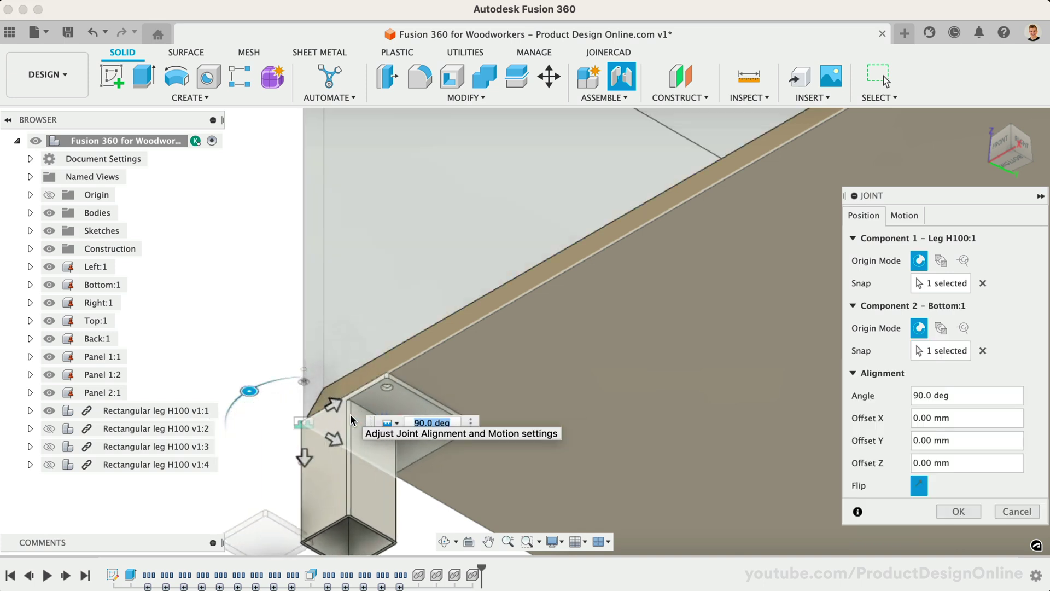
# Step: Set the joint's X and Y offsets to 10 mm and create it
pyautogui.click(953, 418)
pyautogui.write('10')
pyautogui.press('Tab')
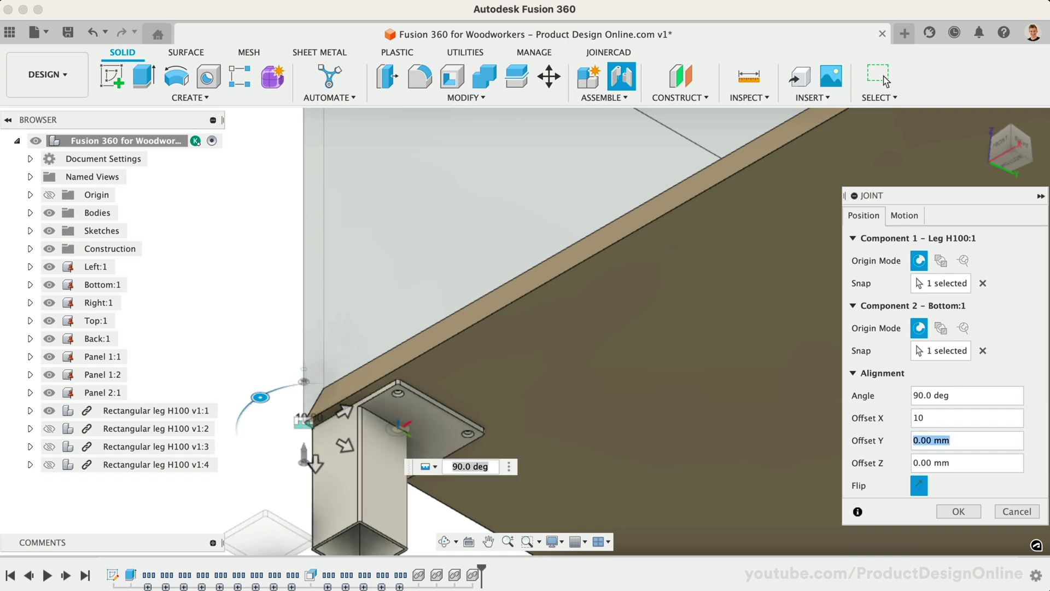
pyautogui.write('10')
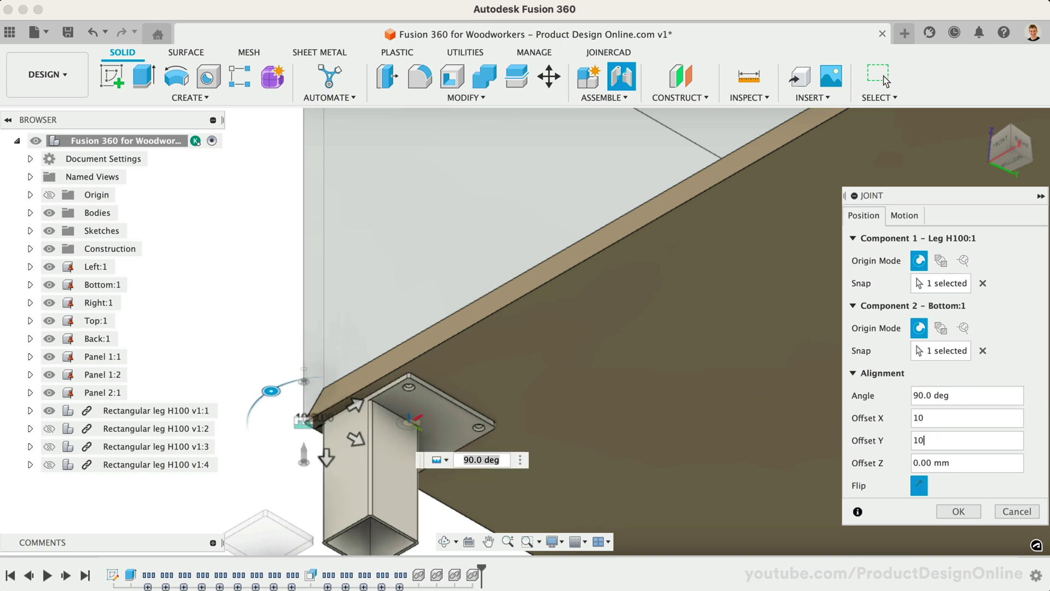
pyautogui.press('Return')
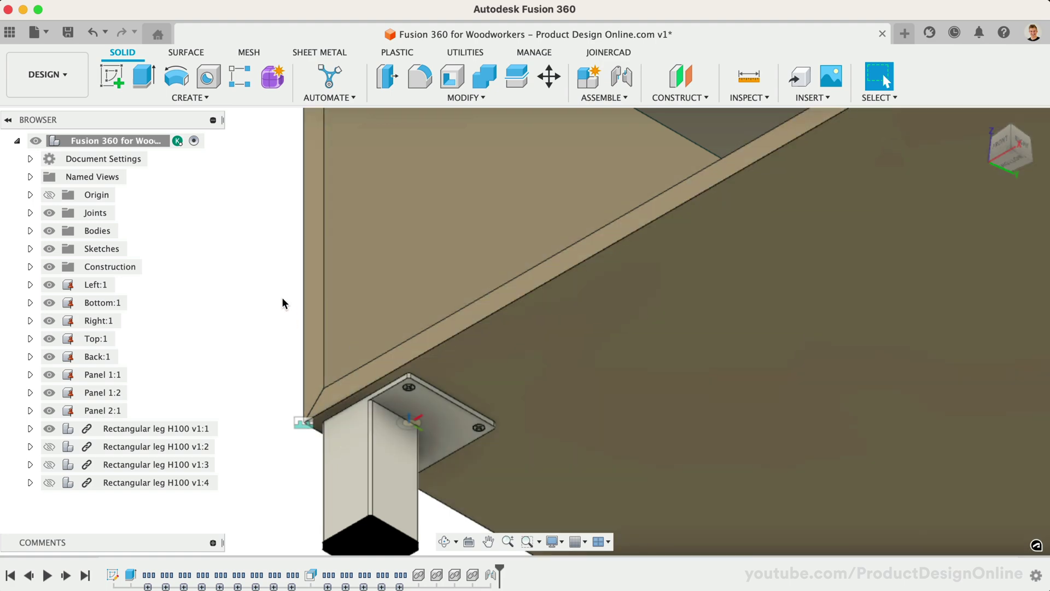
# Step: In JoinerCAD Material Group Assignment, choose Solid Timber 02
pyautogui.scroll(-3, 267, 298)
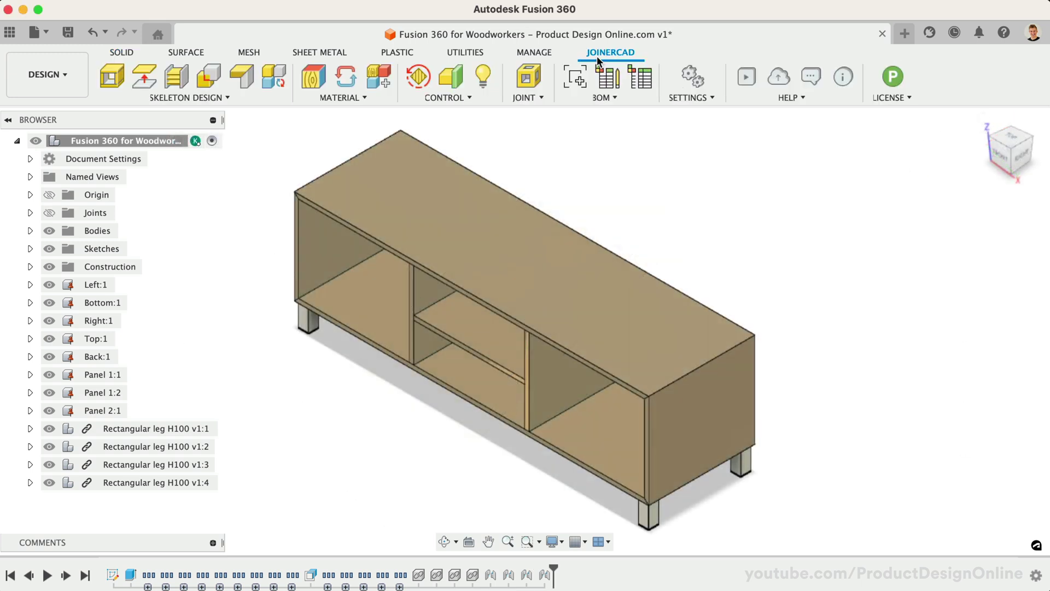
pyautogui.click(353, 100)
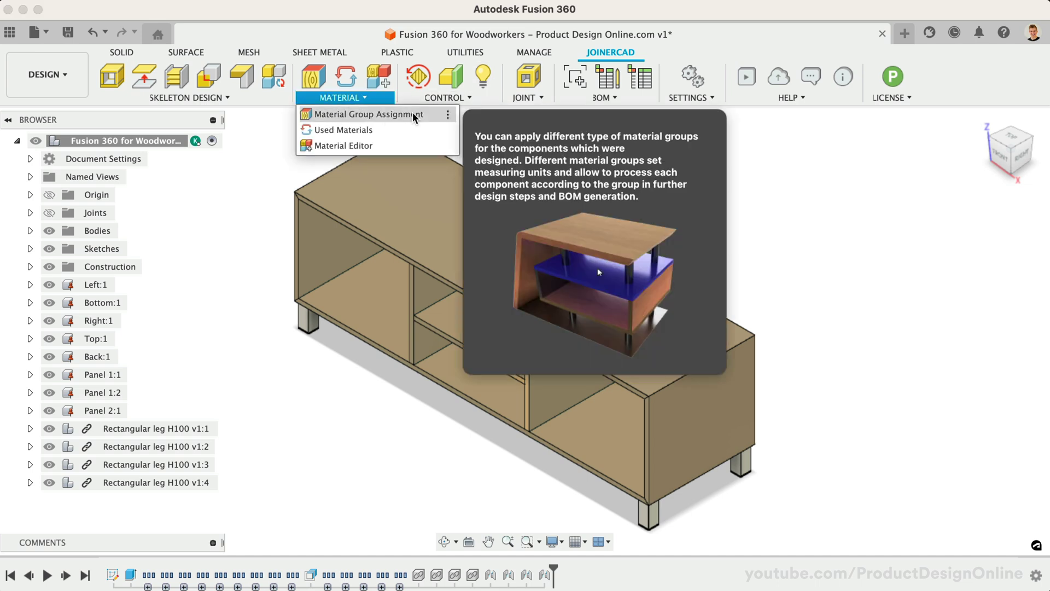
pyautogui.click(422, 113)
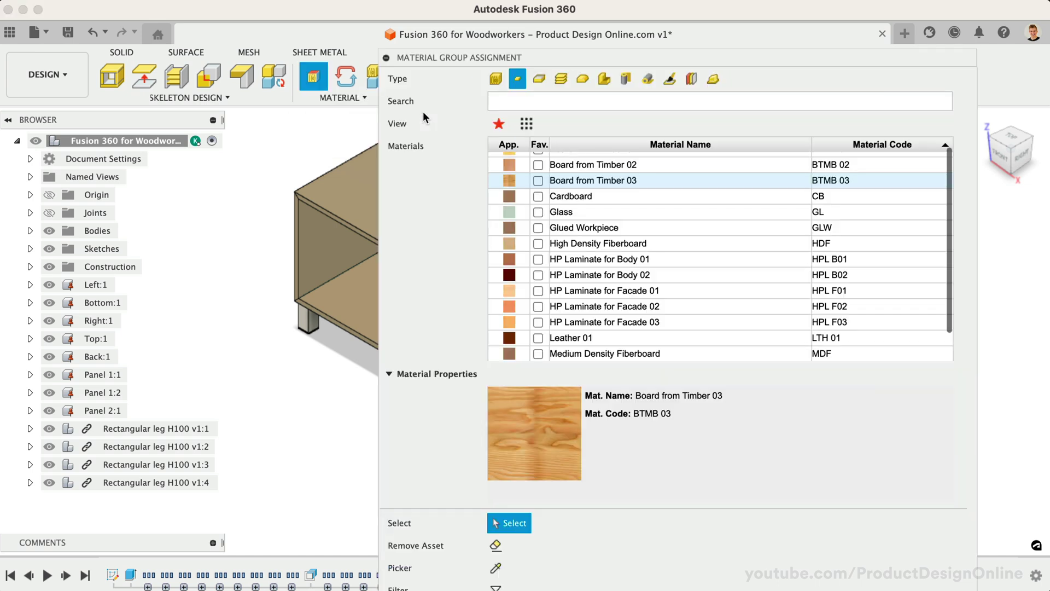
pyautogui.moveTo(570, 54); pyautogui.dragTo(456, 32)
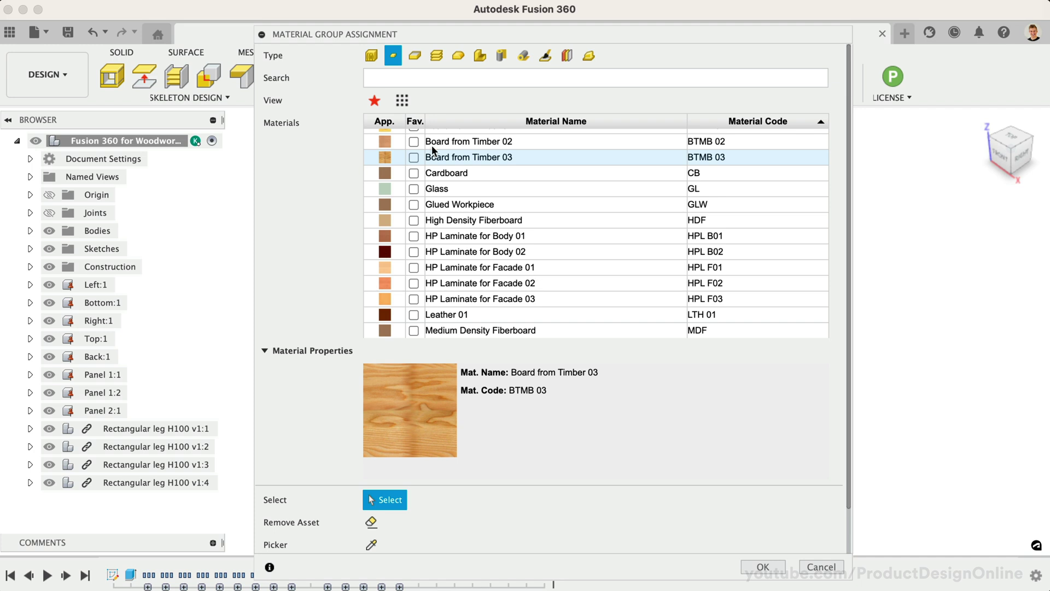
pyautogui.click(414, 57)
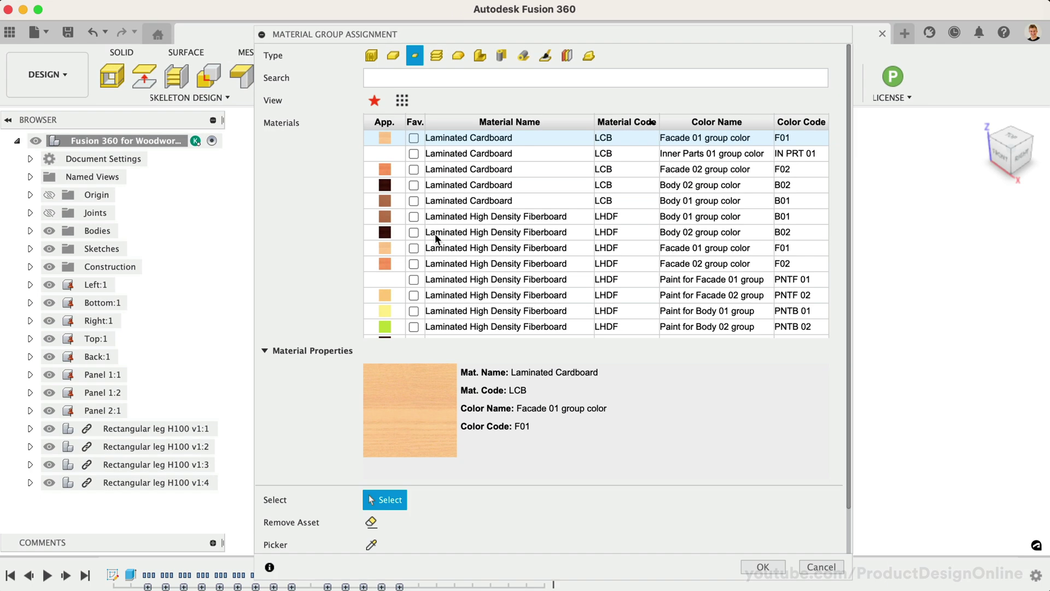
pyautogui.scroll(-5, 435, 234)
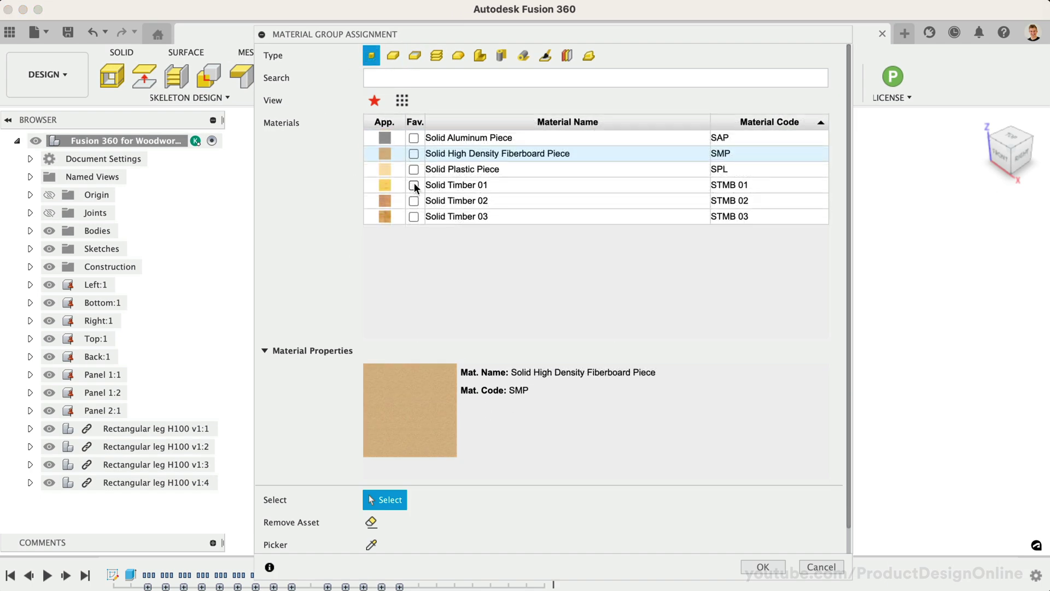
pyautogui.click(470, 182)
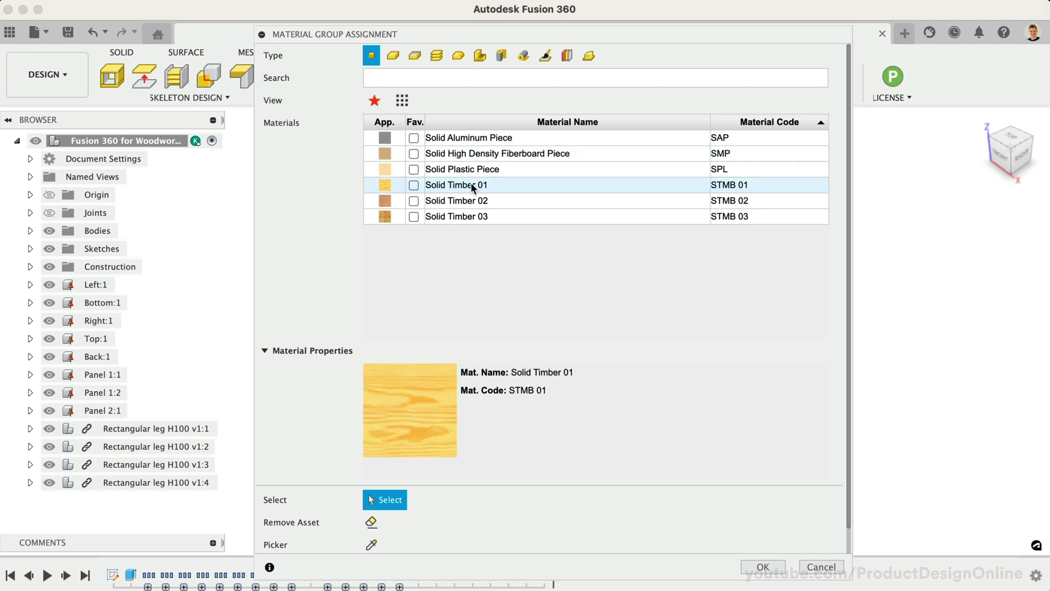
pyautogui.click(472, 200)
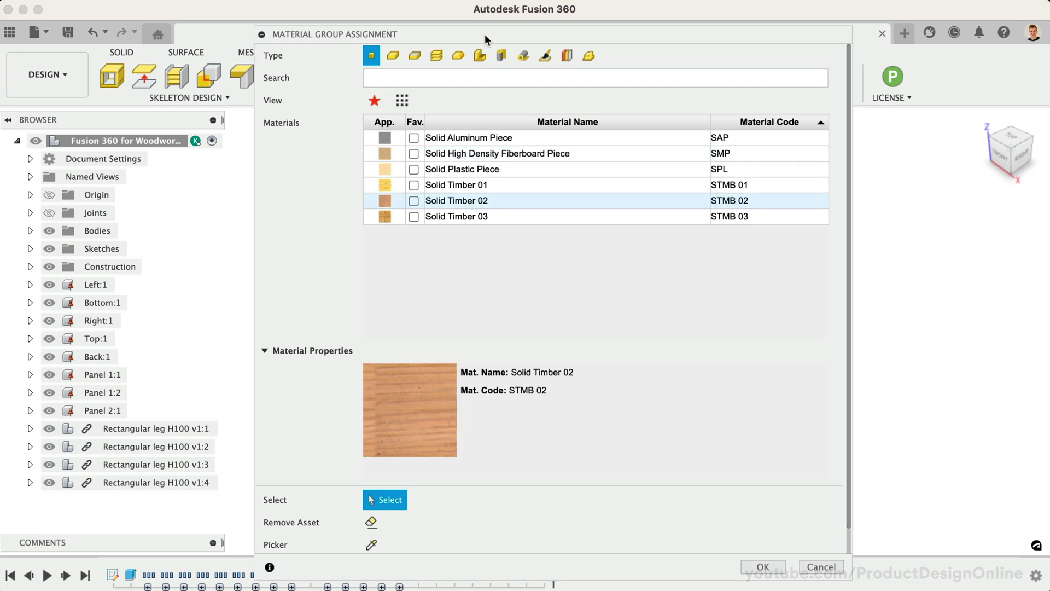
# Step: Apply Solid Timber 02 to Left, Bottom, Right, Top, Back and Panels 1:1, 1:2, 2:1
pyautogui.moveTo(486, 37); pyautogui.dragTo(638, 34)
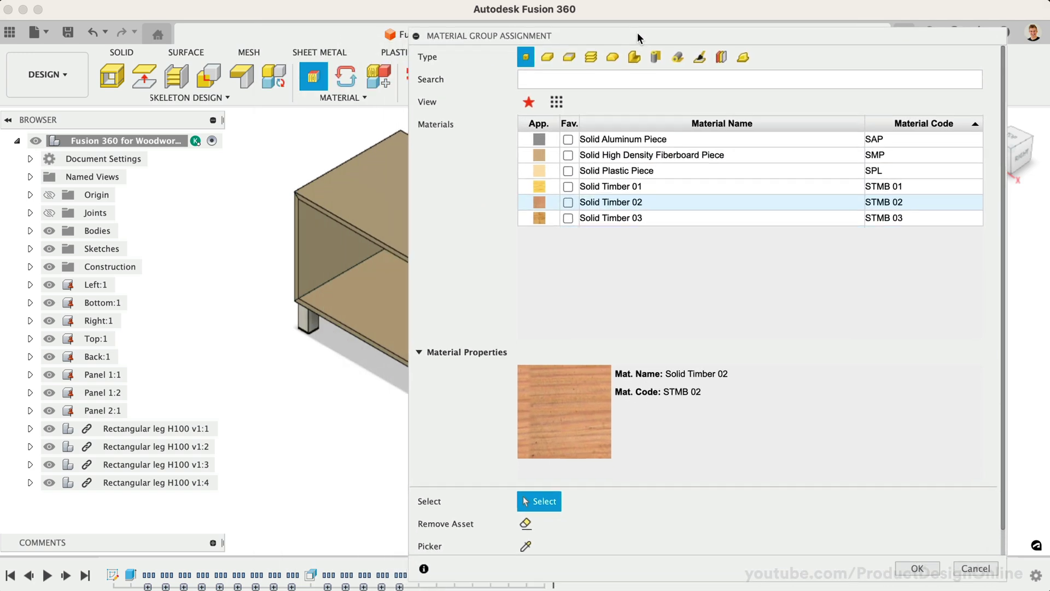
pyautogui.click(88, 285)
pyautogui.click(88, 303)
pyautogui.click(88, 321)
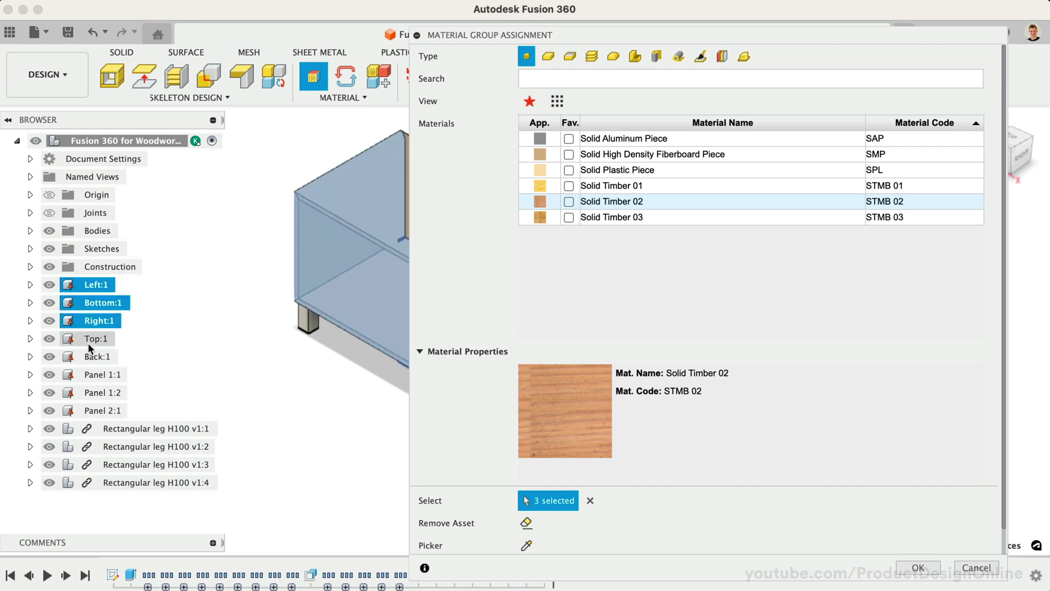
pyautogui.click(87, 339)
pyautogui.click(90, 375)
pyautogui.click(89, 393)
pyautogui.click(89, 410)
pyautogui.click(88, 356)
pyautogui.click(917, 567)
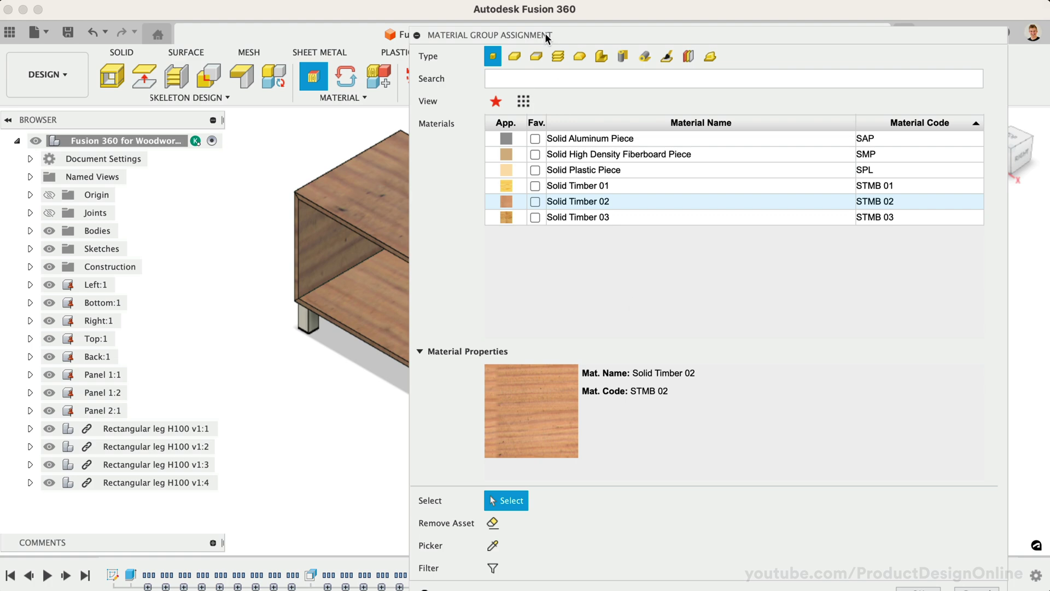
# Step: Assign Solid High Density Fiberboard Piece to the Back panel
pyautogui.moveTo(561, 31); pyautogui.dragTo(536, 56)
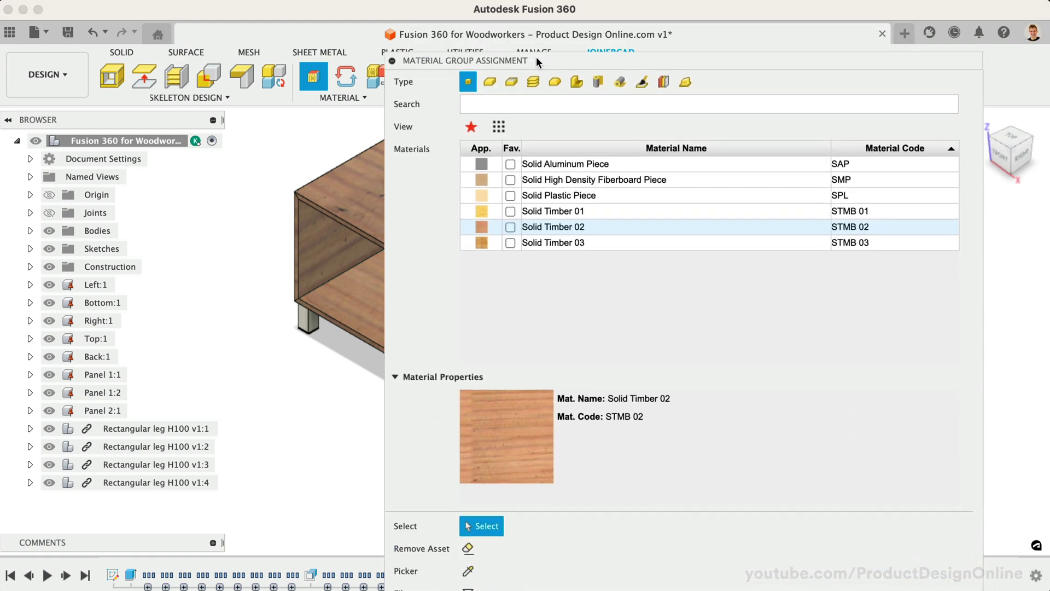
pyautogui.click(550, 180)
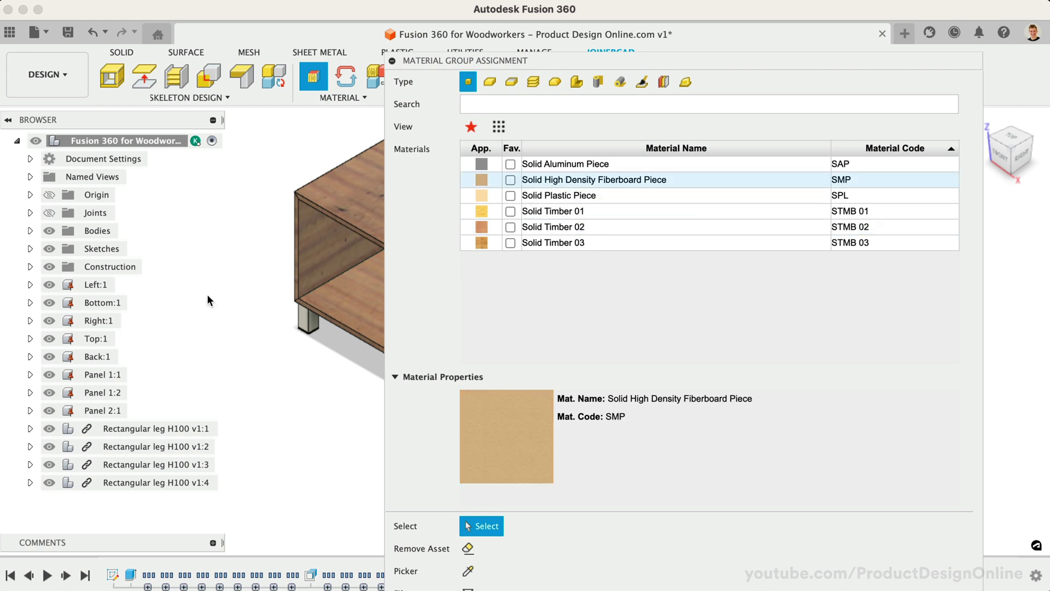
pyautogui.click(102, 357)
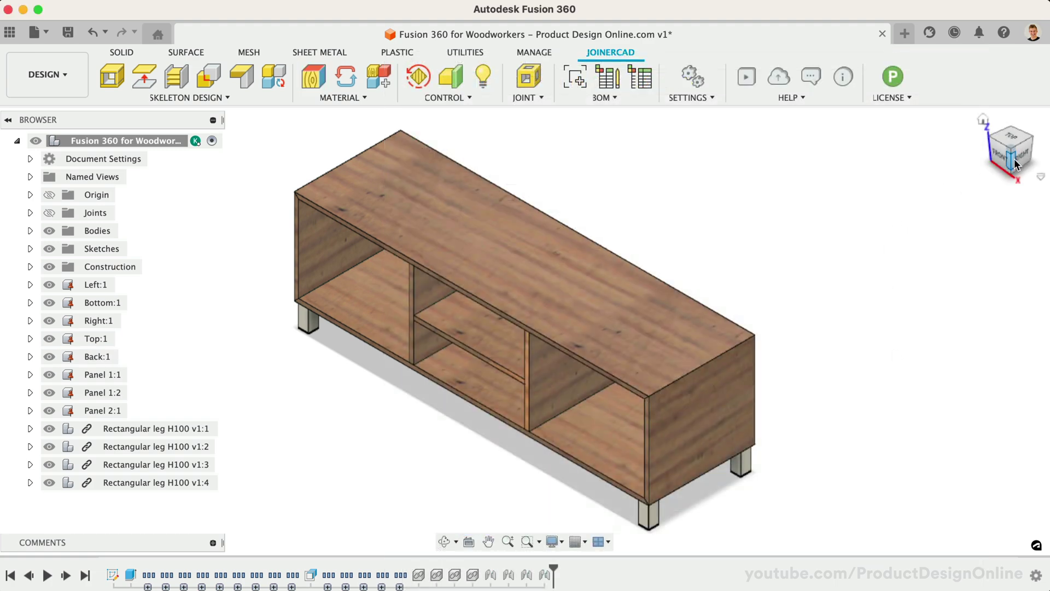
pyautogui.click(1011, 164)
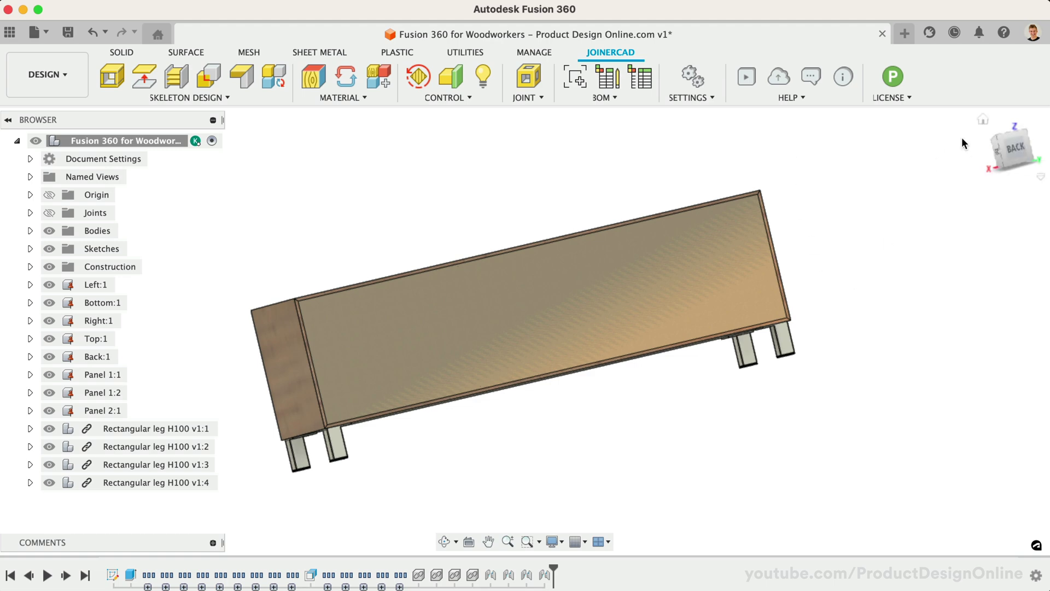
pyautogui.click(983, 120)
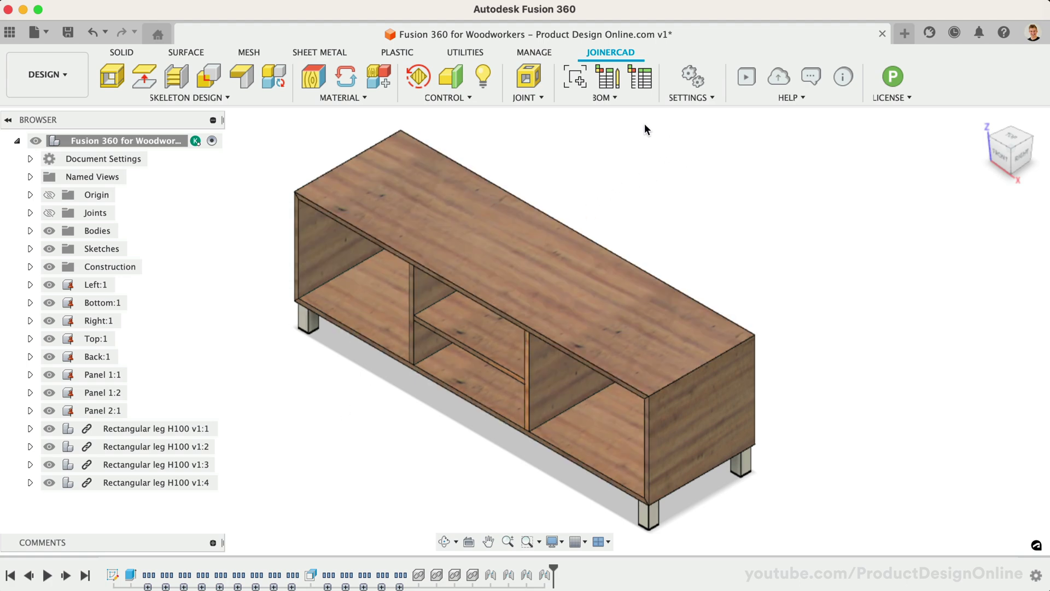
# Step: Open Rename and Automatic Numbering and copy component names into New Description
pyautogui.click(631, 97)
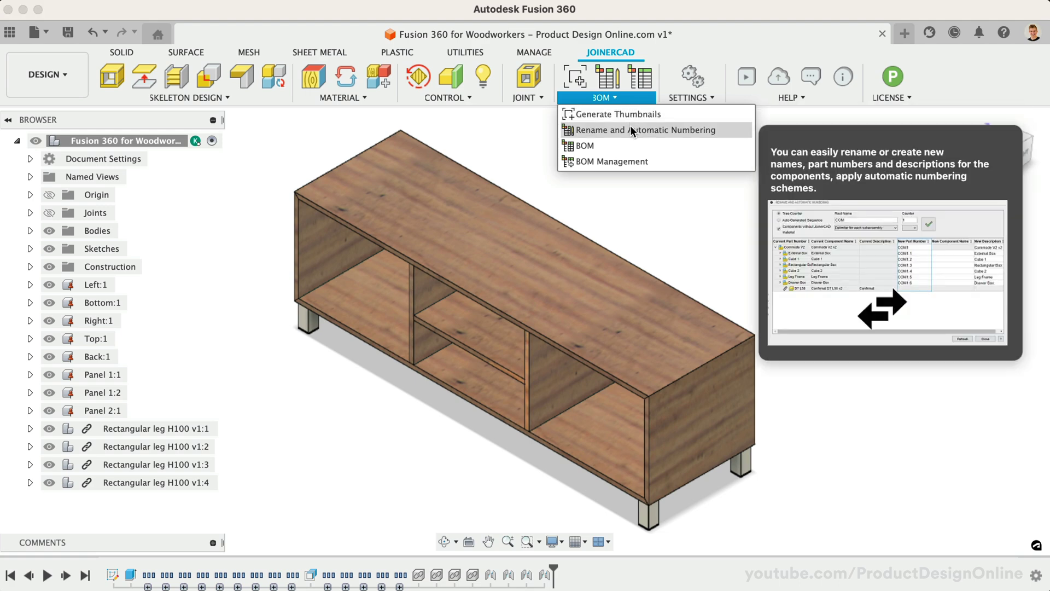
pyautogui.click(631, 128)
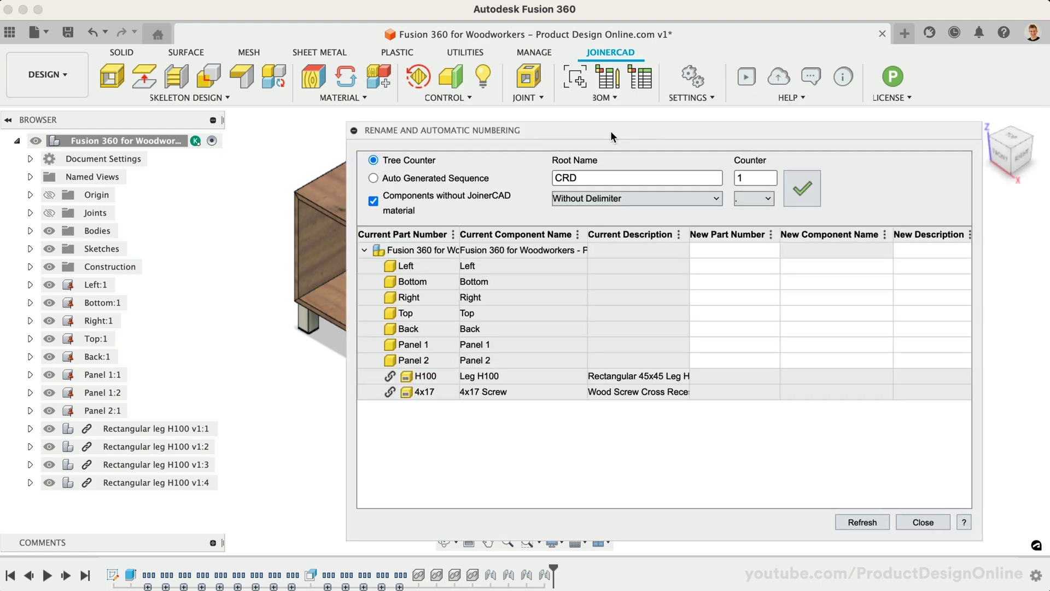
pyautogui.moveTo(592, 135); pyautogui.dragTo(490, 125)
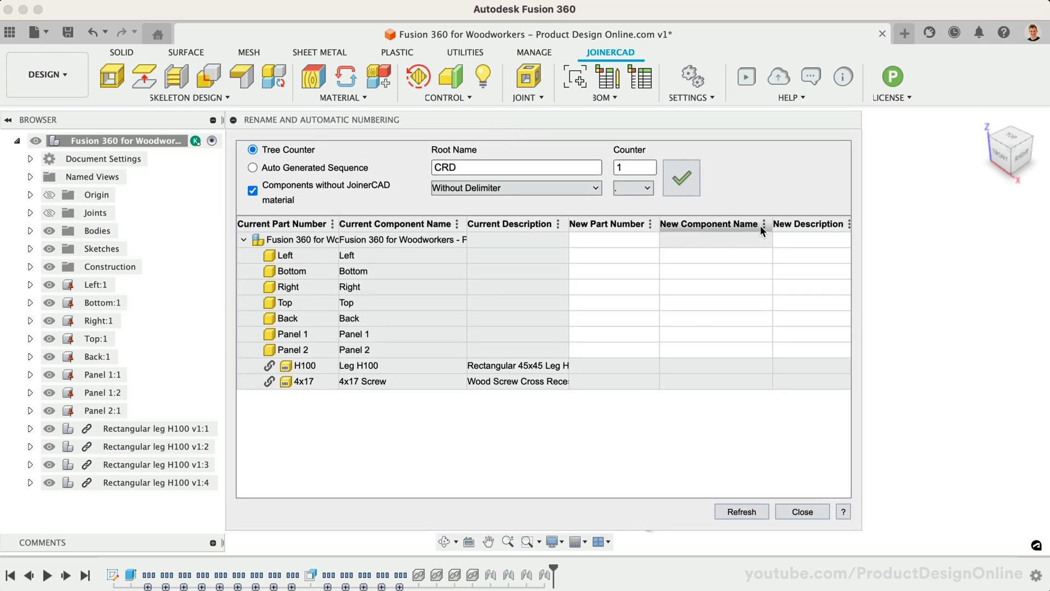
pyautogui.click(457, 224)
pyautogui.moveTo(471, 235)
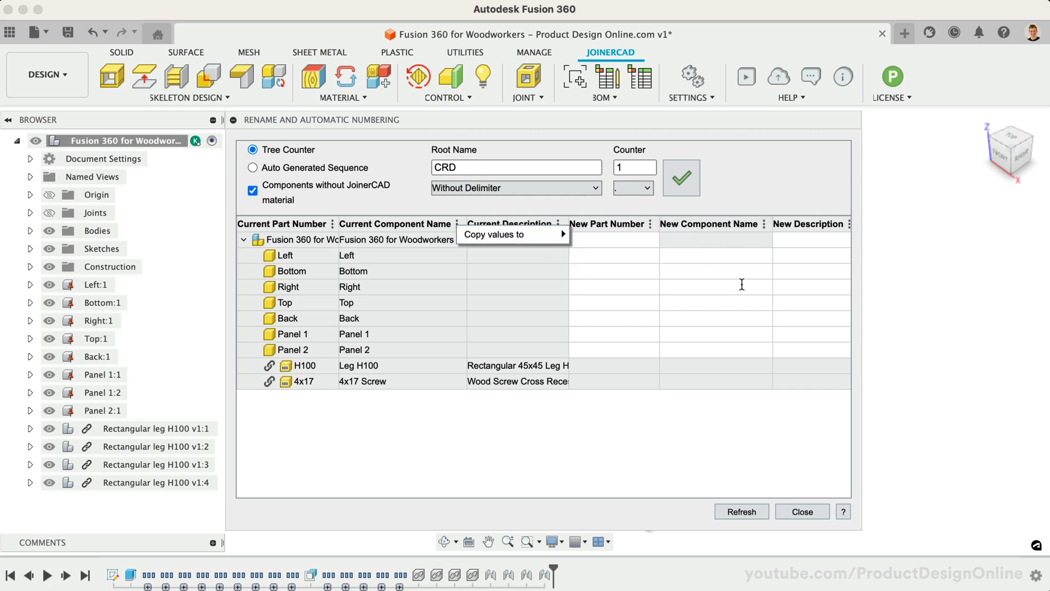
pyautogui.click(608, 270)
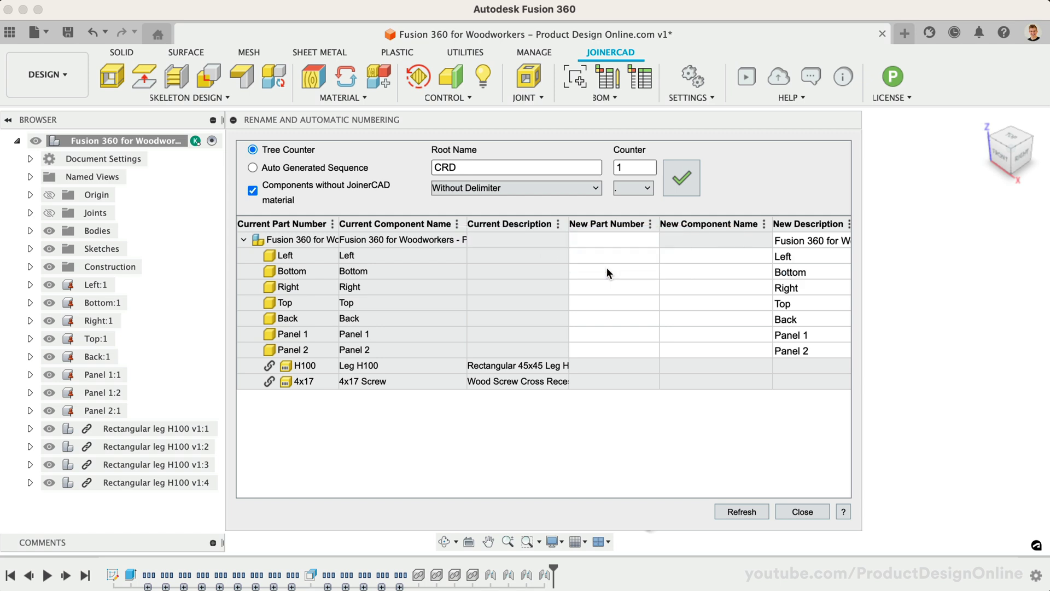
# Step: Change the New Description of Panel 1 and Panel 2 to 'Divider'
pyautogui.click(793, 335)
pyautogui.click(797, 337)
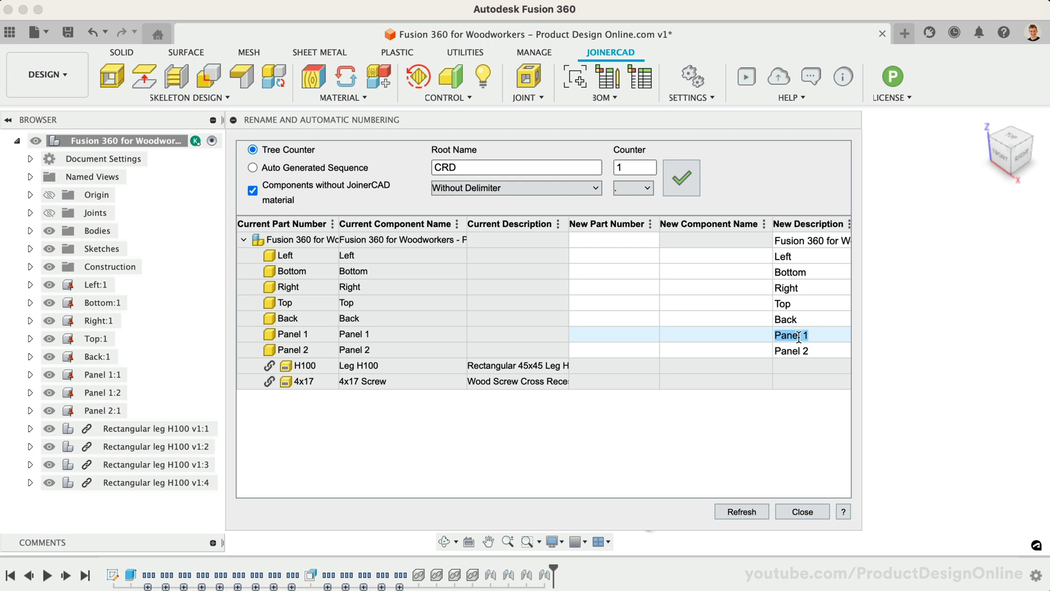
pyautogui.write('Divider')
pyautogui.click(801, 348)
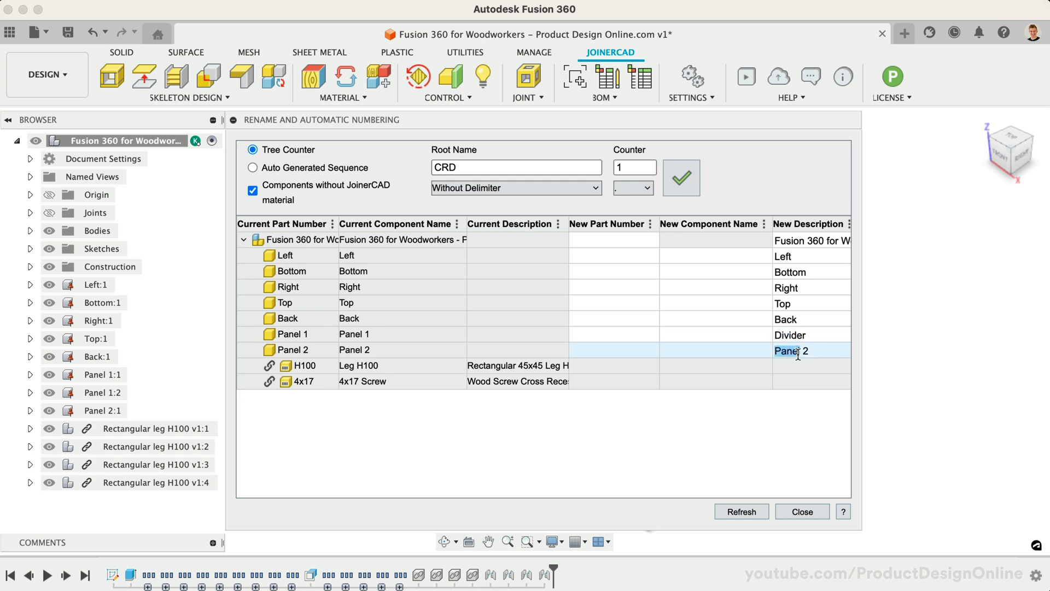
pyautogui.click(799, 352)
pyautogui.write('Divider')
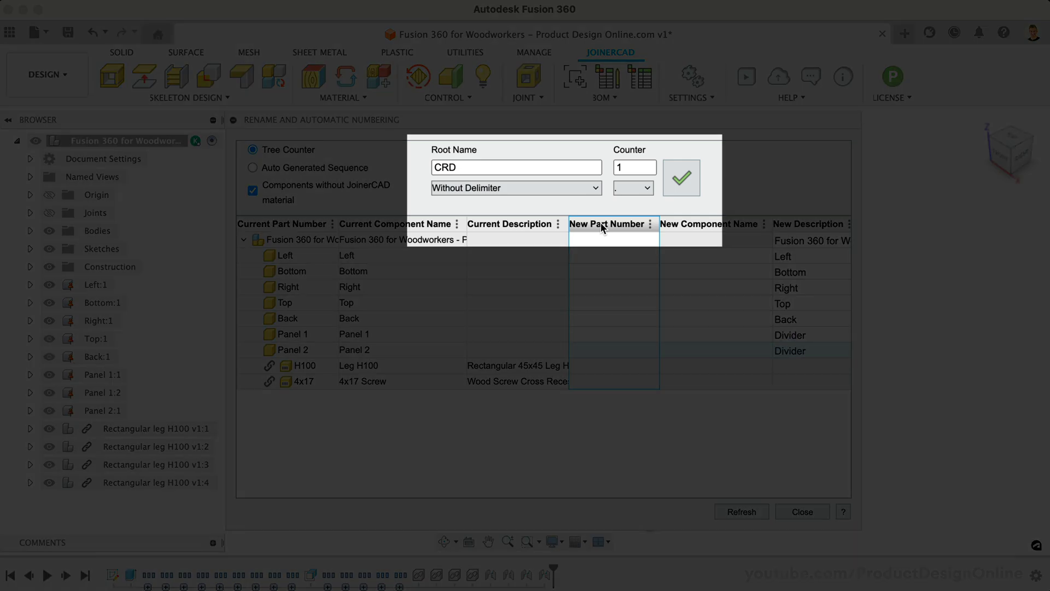
# Step: Number the parts with a '.' delimiter only after the root assembly, refresh, and close
pyautogui.click(524, 189)
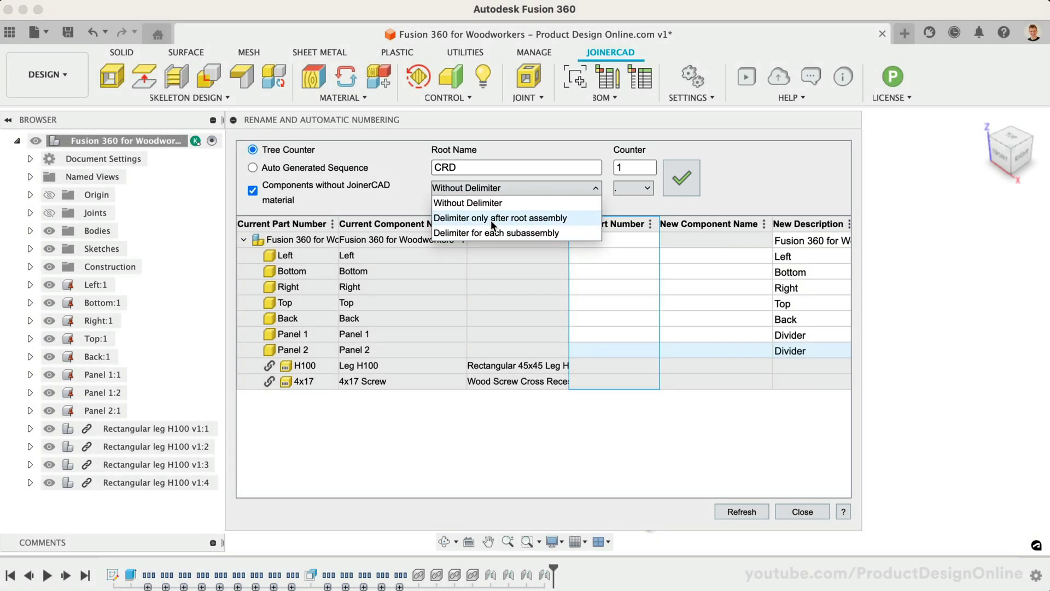
pyautogui.click(491, 219)
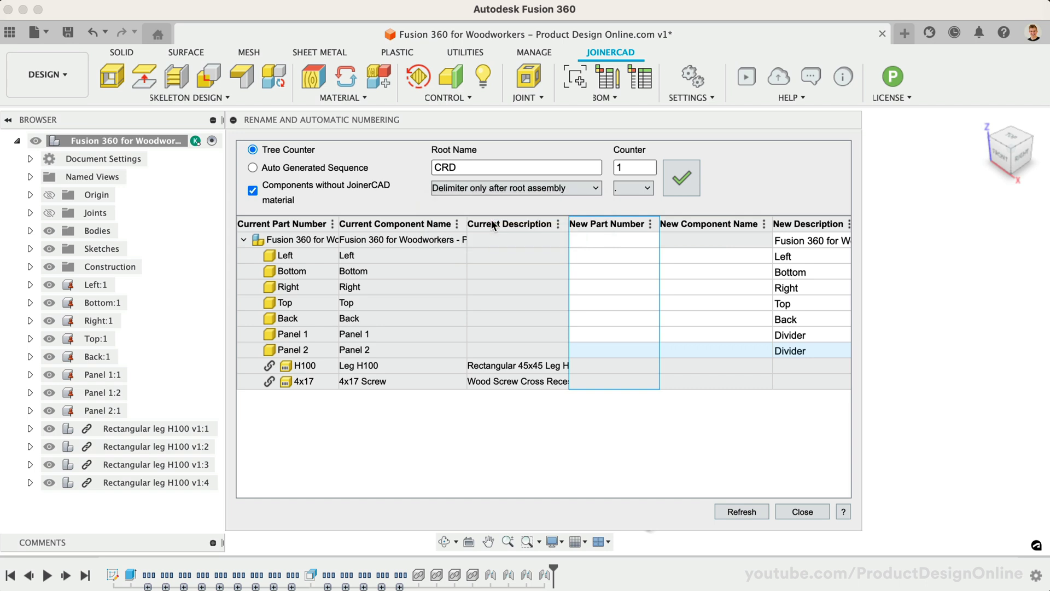
pyautogui.click(646, 189)
pyautogui.click(644, 205)
pyautogui.click(674, 177)
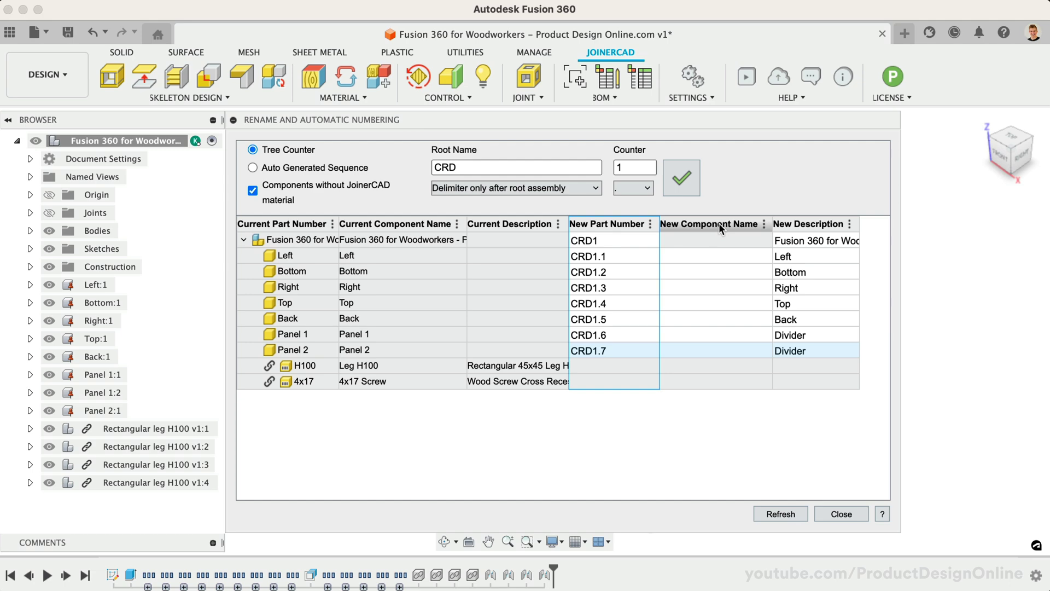
pyautogui.click(789, 511)
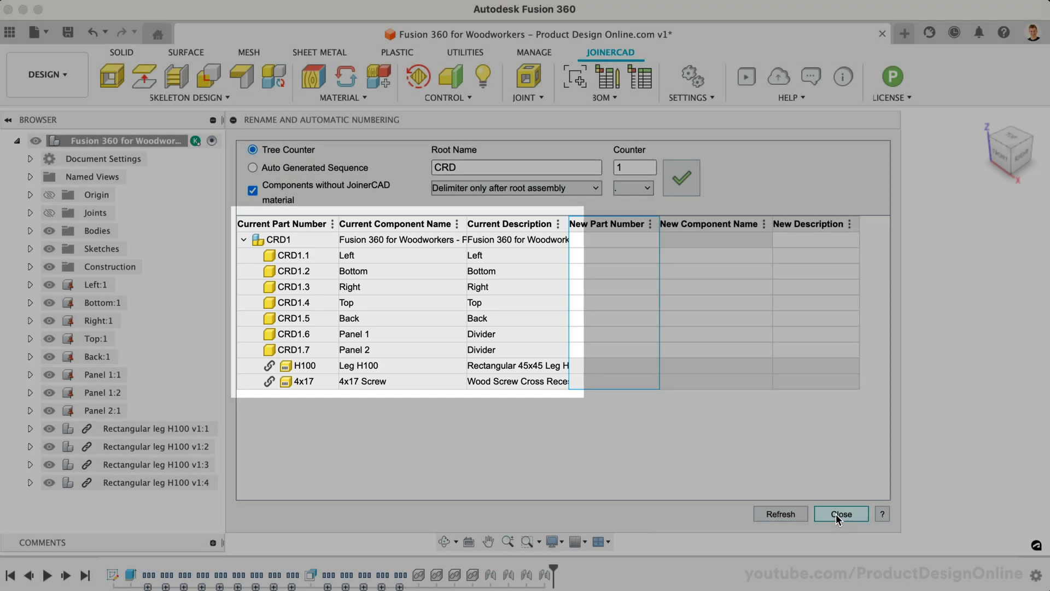
pyautogui.click(840, 514)
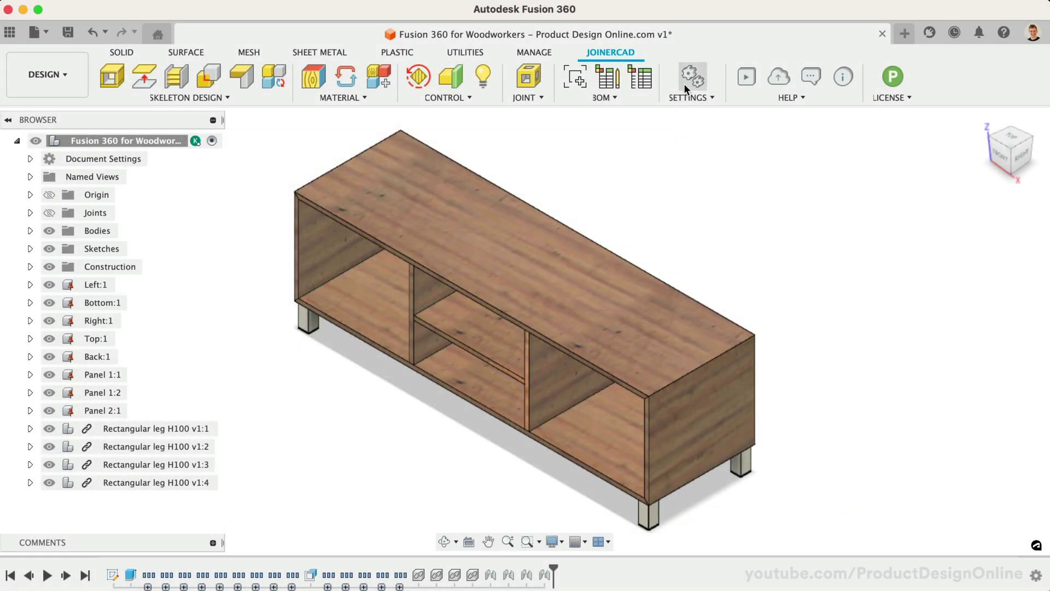
# Step: Generate isometric thumbnails for both the components and the material assets from the BOM tools
pyautogui.click(605, 97)
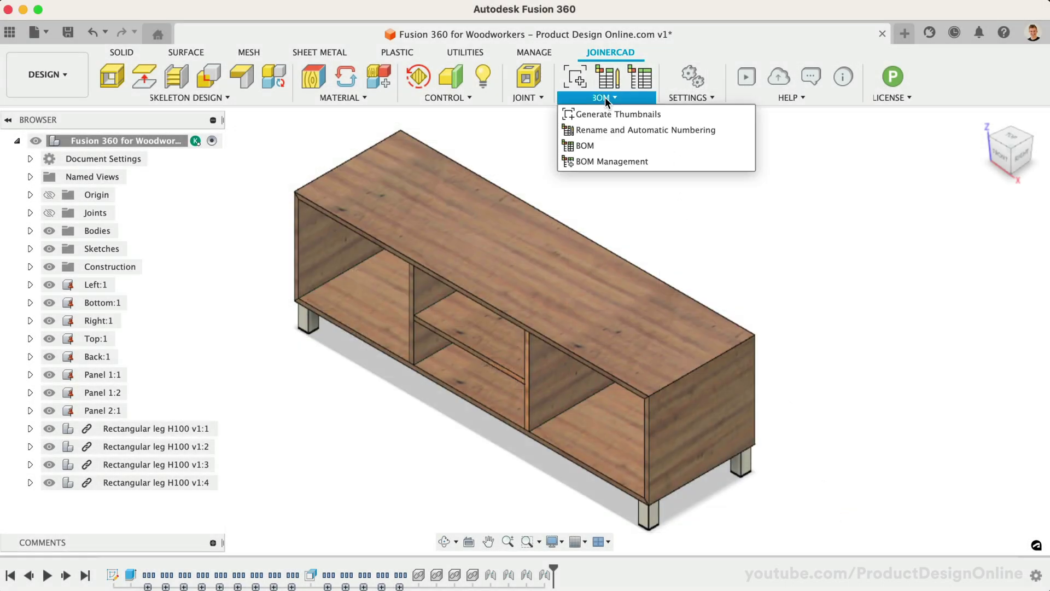
pyautogui.click(603, 114)
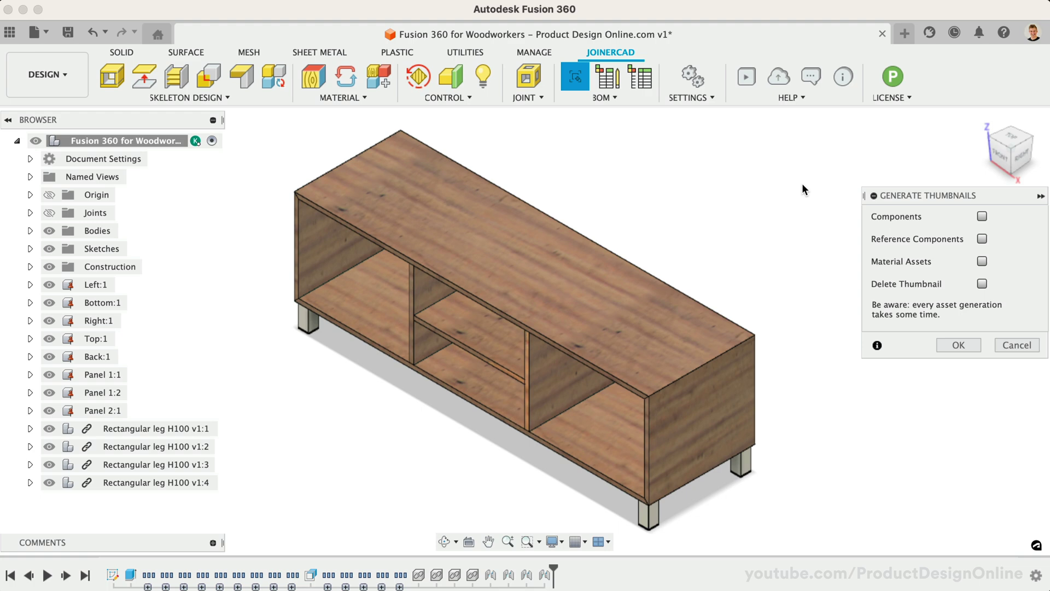
pyautogui.click(982, 216)
pyautogui.click(961, 283)
pyautogui.click(963, 367)
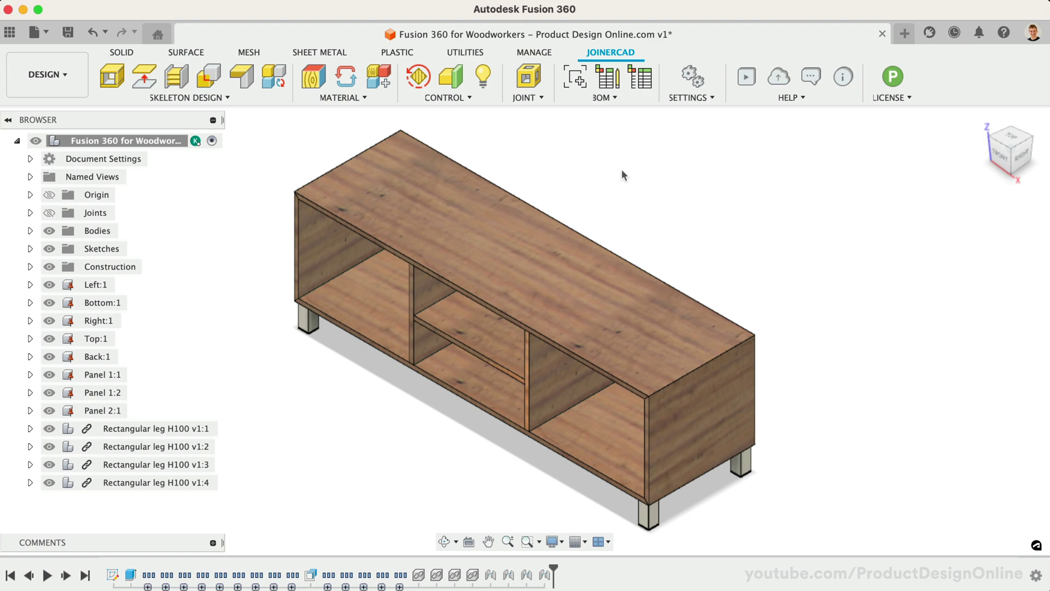
pyautogui.click(604, 98)
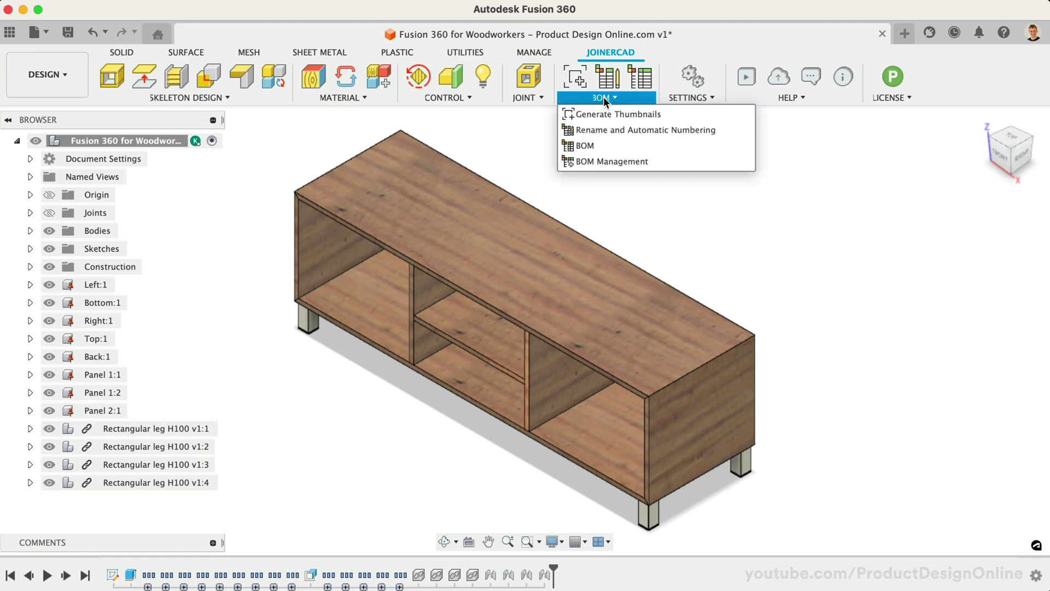
# Step: Generate the BOM and review it in the Parts Only, Material Summary (Solid, STMB 02) and Structured views
pyautogui.click(603, 144)
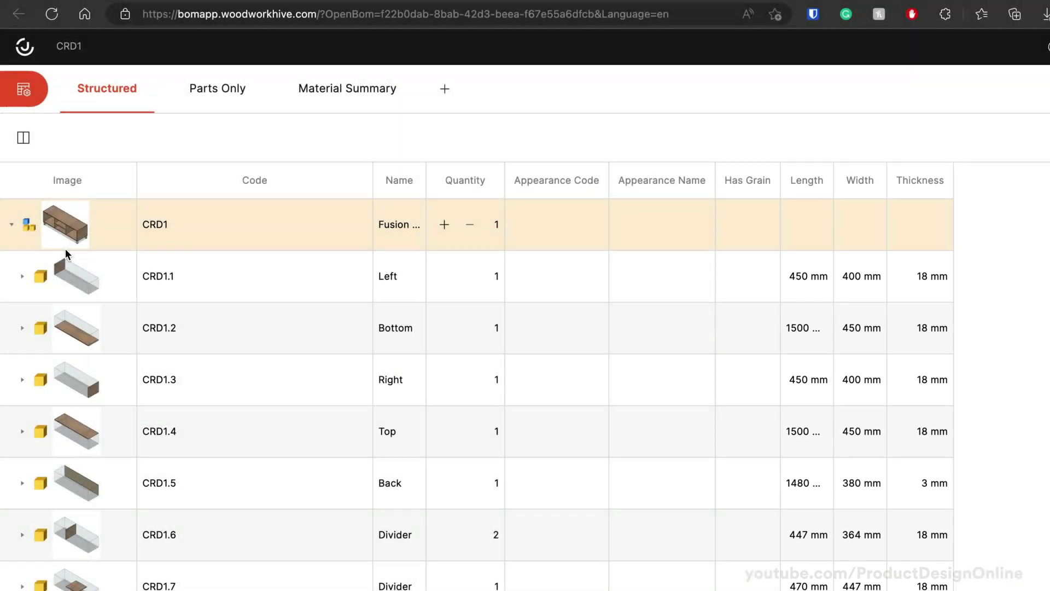
pyautogui.scroll(-3, 106, 352)
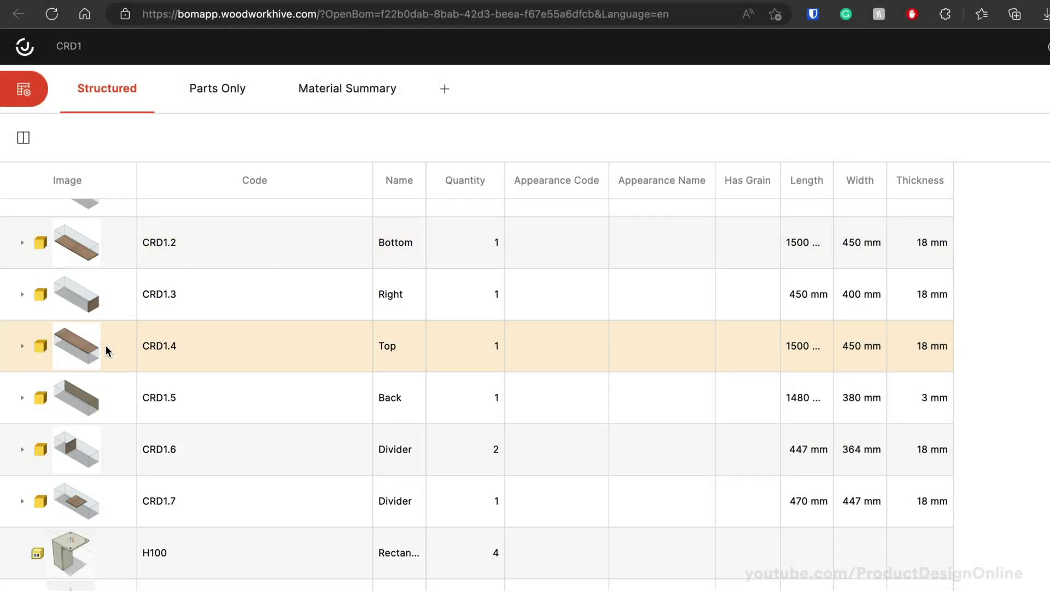
pyautogui.scroll(3, 107, 346)
pyautogui.click(211, 106)
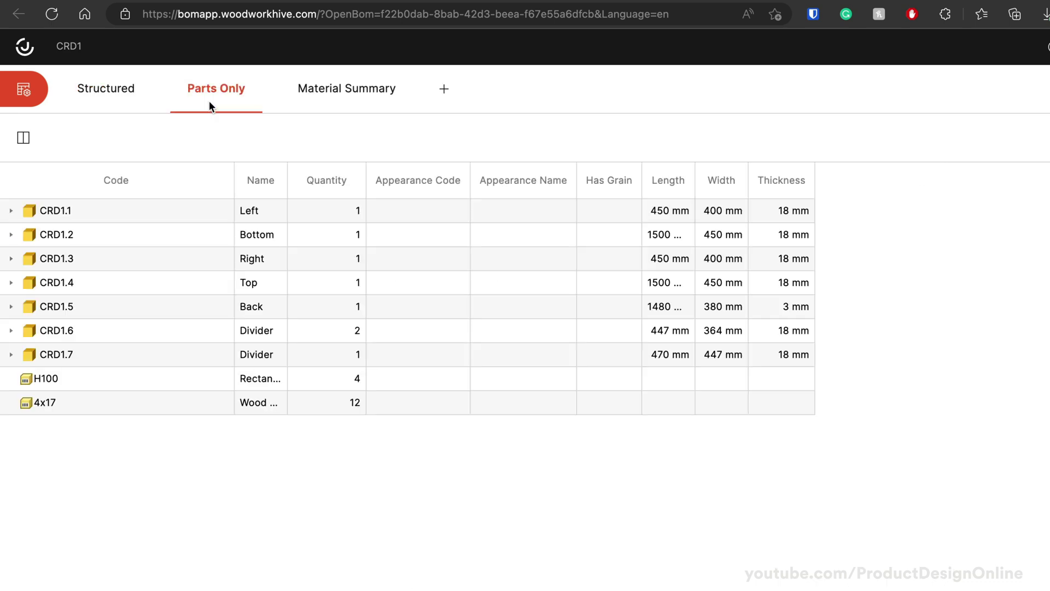
pyautogui.click(317, 91)
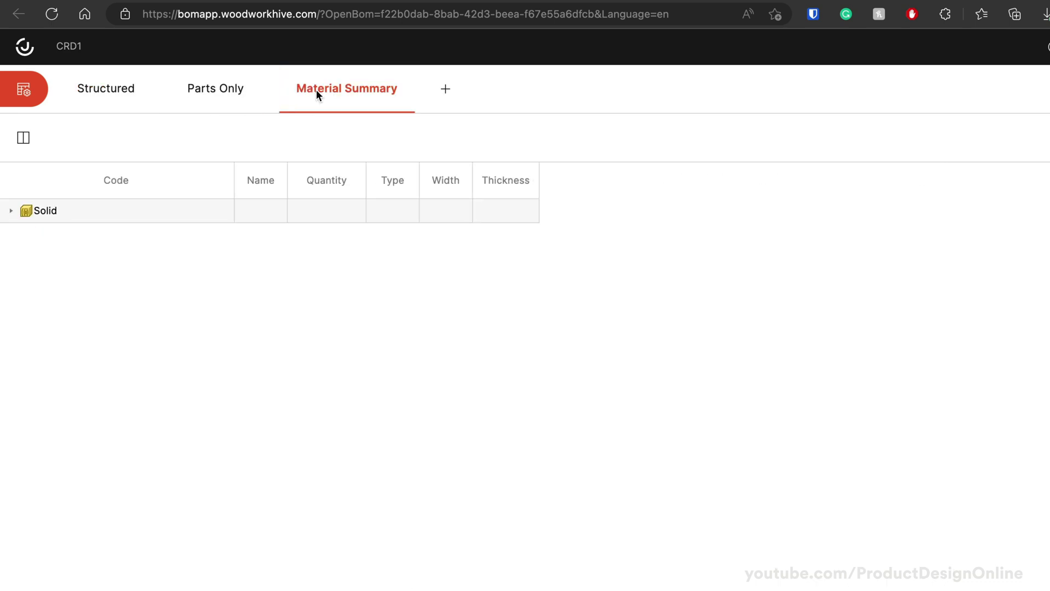
pyautogui.click(11, 210)
pyautogui.click(23, 235)
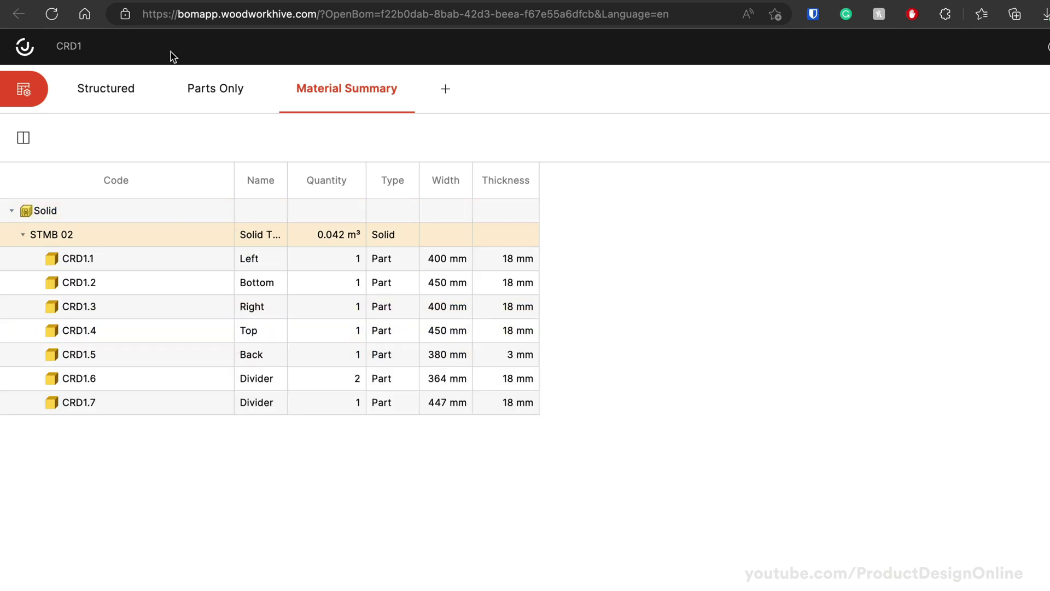
pyautogui.click(103, 97)
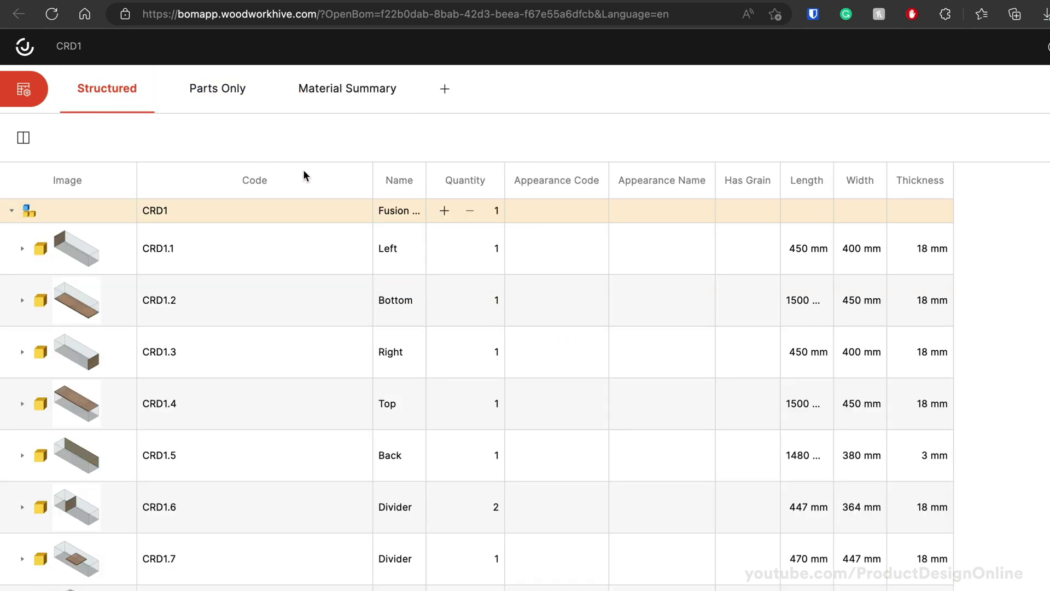
# Step: Export the BOM to a spreadsheet using the BOM Metric (EN) V1.xlsx template
pyautogui.click(23, 139)
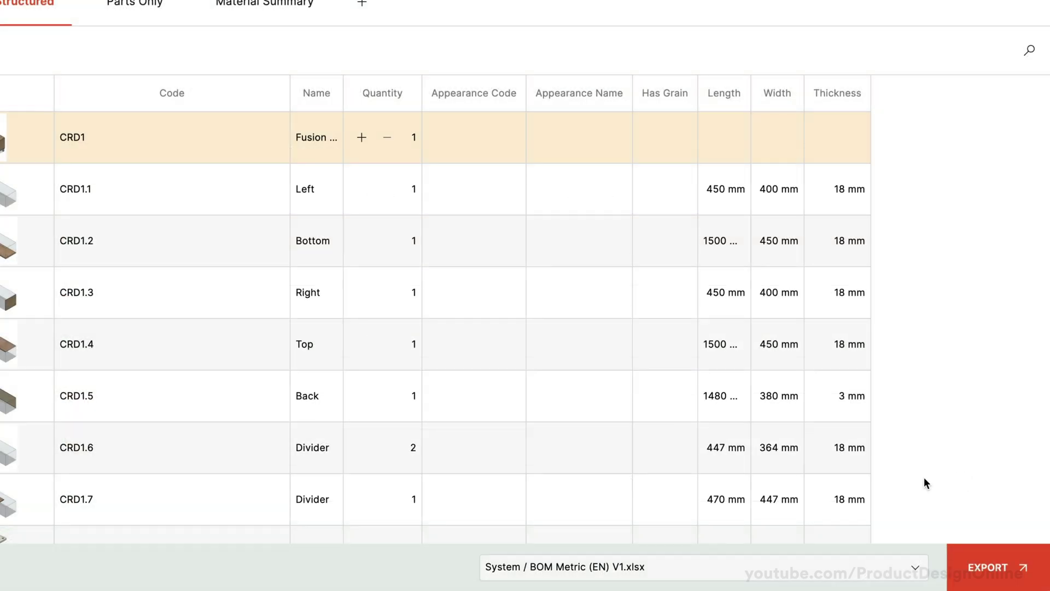
pyautogui.click(876, 565)
pyautogui.click(890, 571)
pyautogui.click(988, 571)
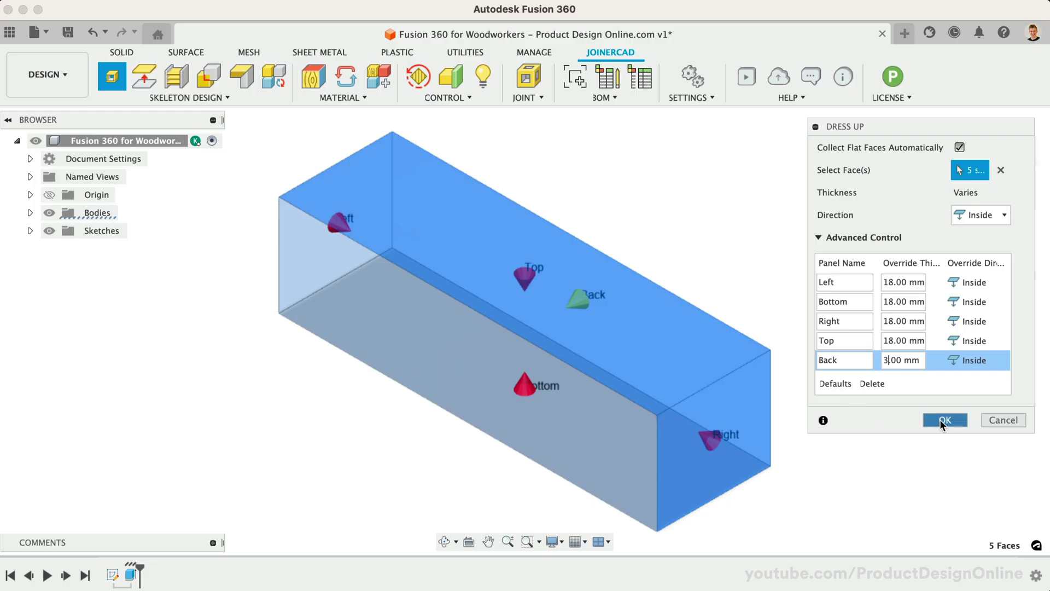
# Step: Create the five cabinet panels, add divider panels, and start joining a leg to the Bottom panel
pyautogui.click(940, 419)
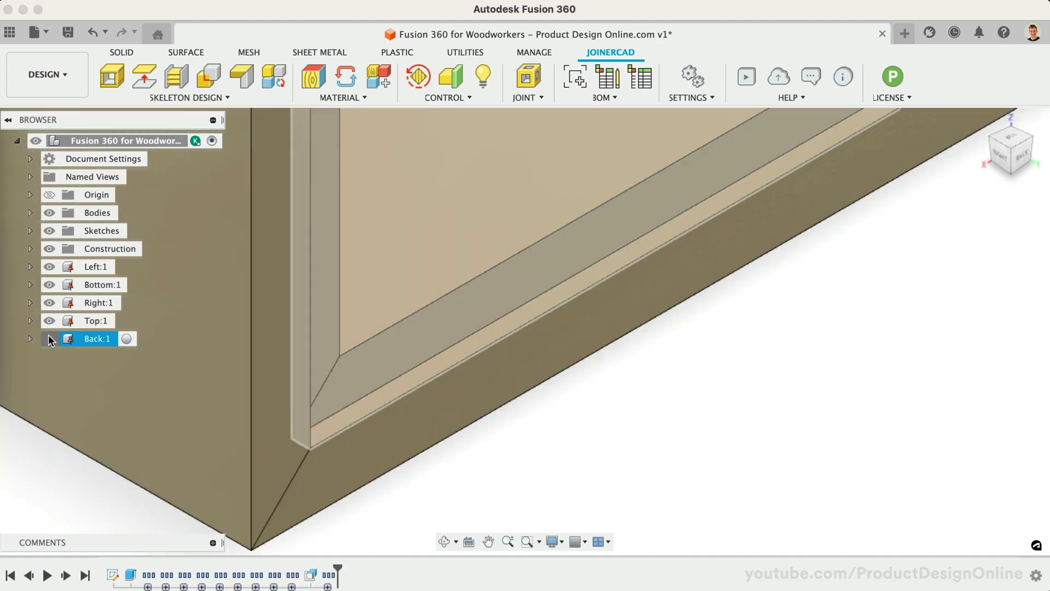
pyautogui.click(49, 338)
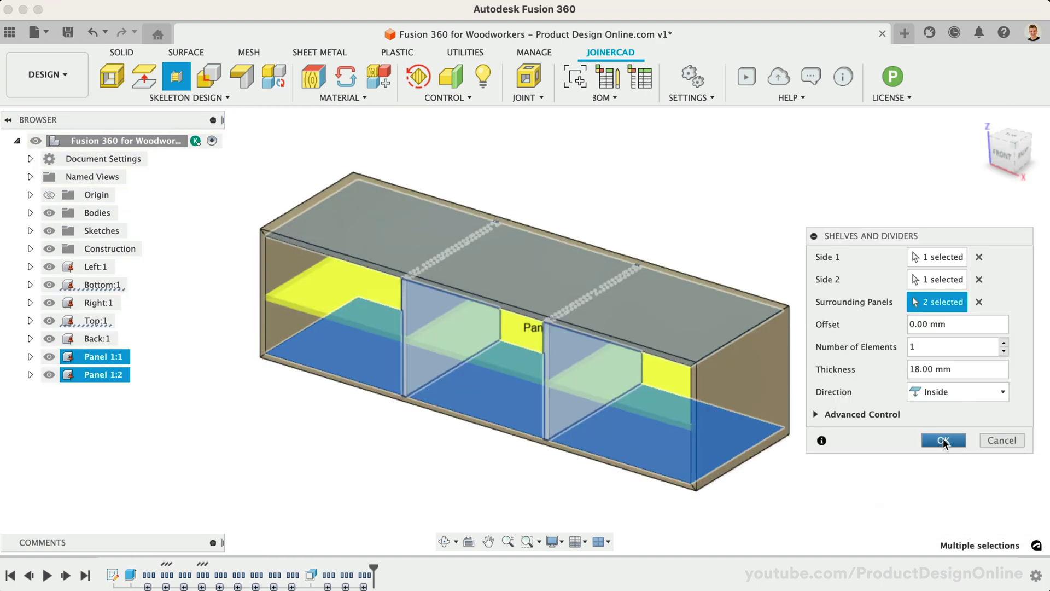
pyautogui.click(941, 439)
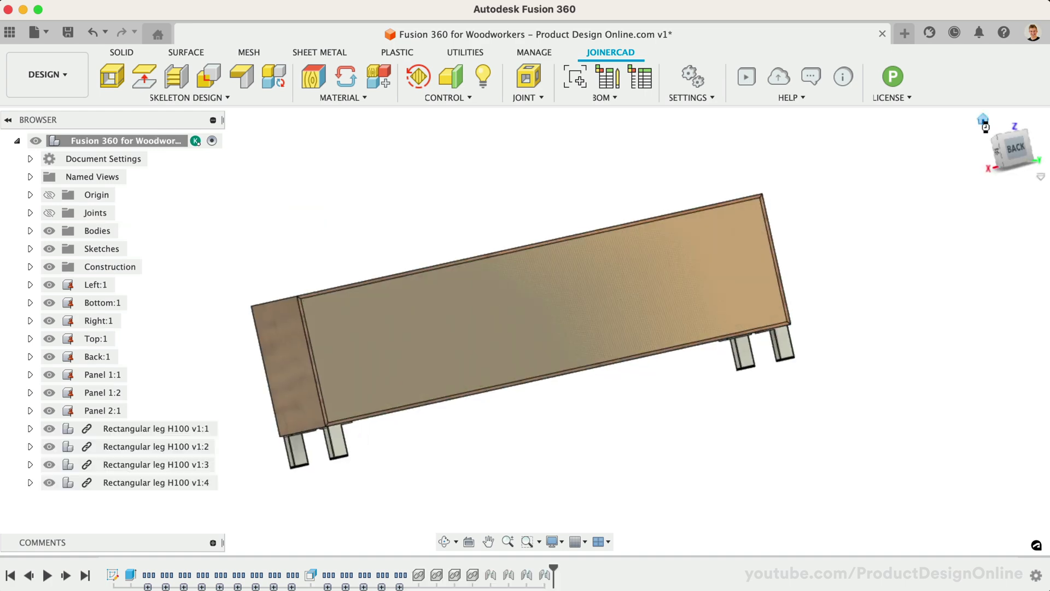
pyautogui.click(984, 121)
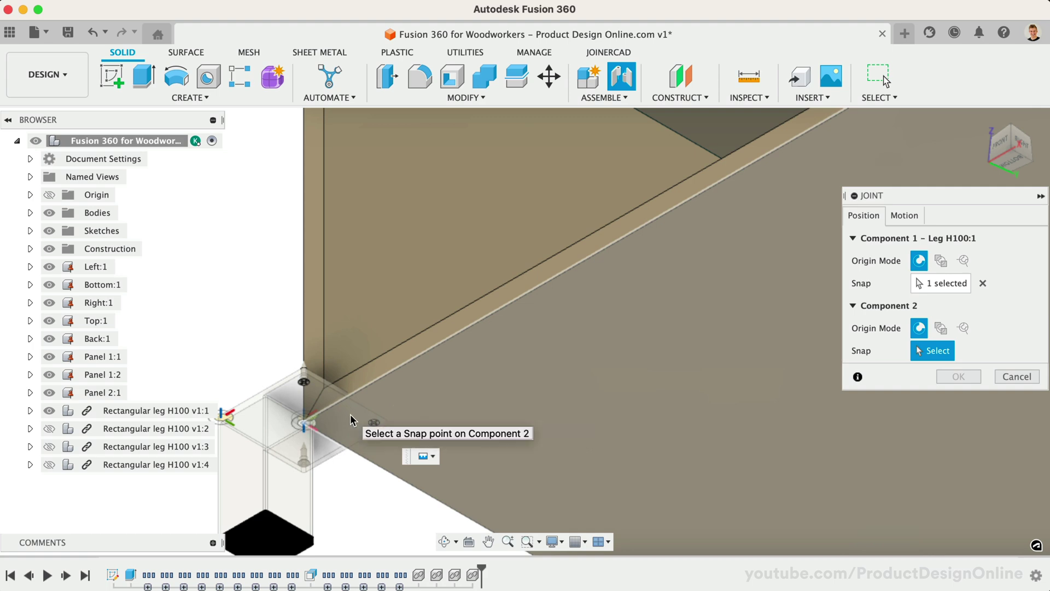
pyautogui.click(350, 420)
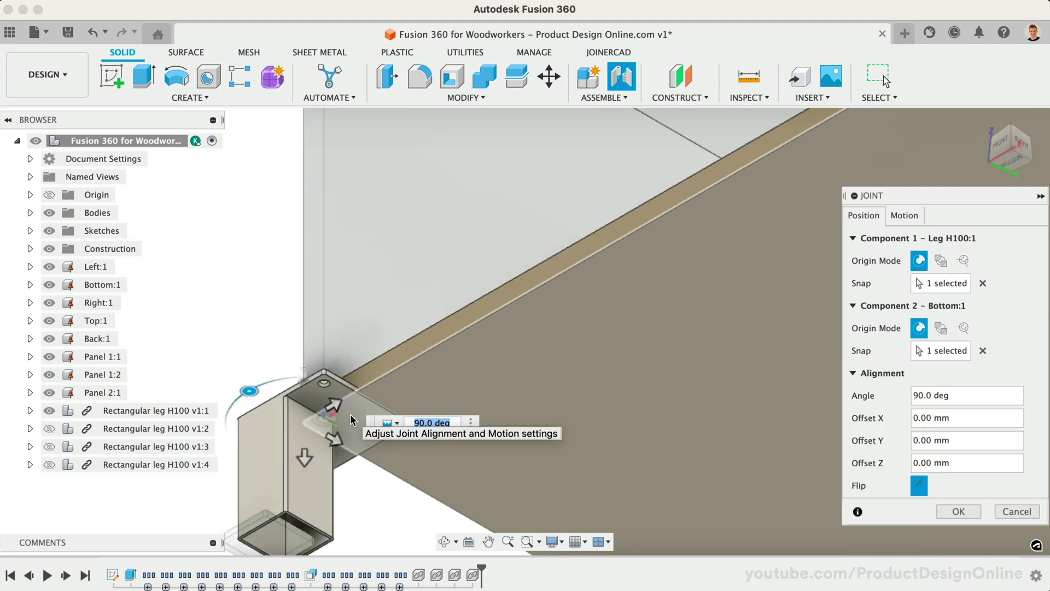